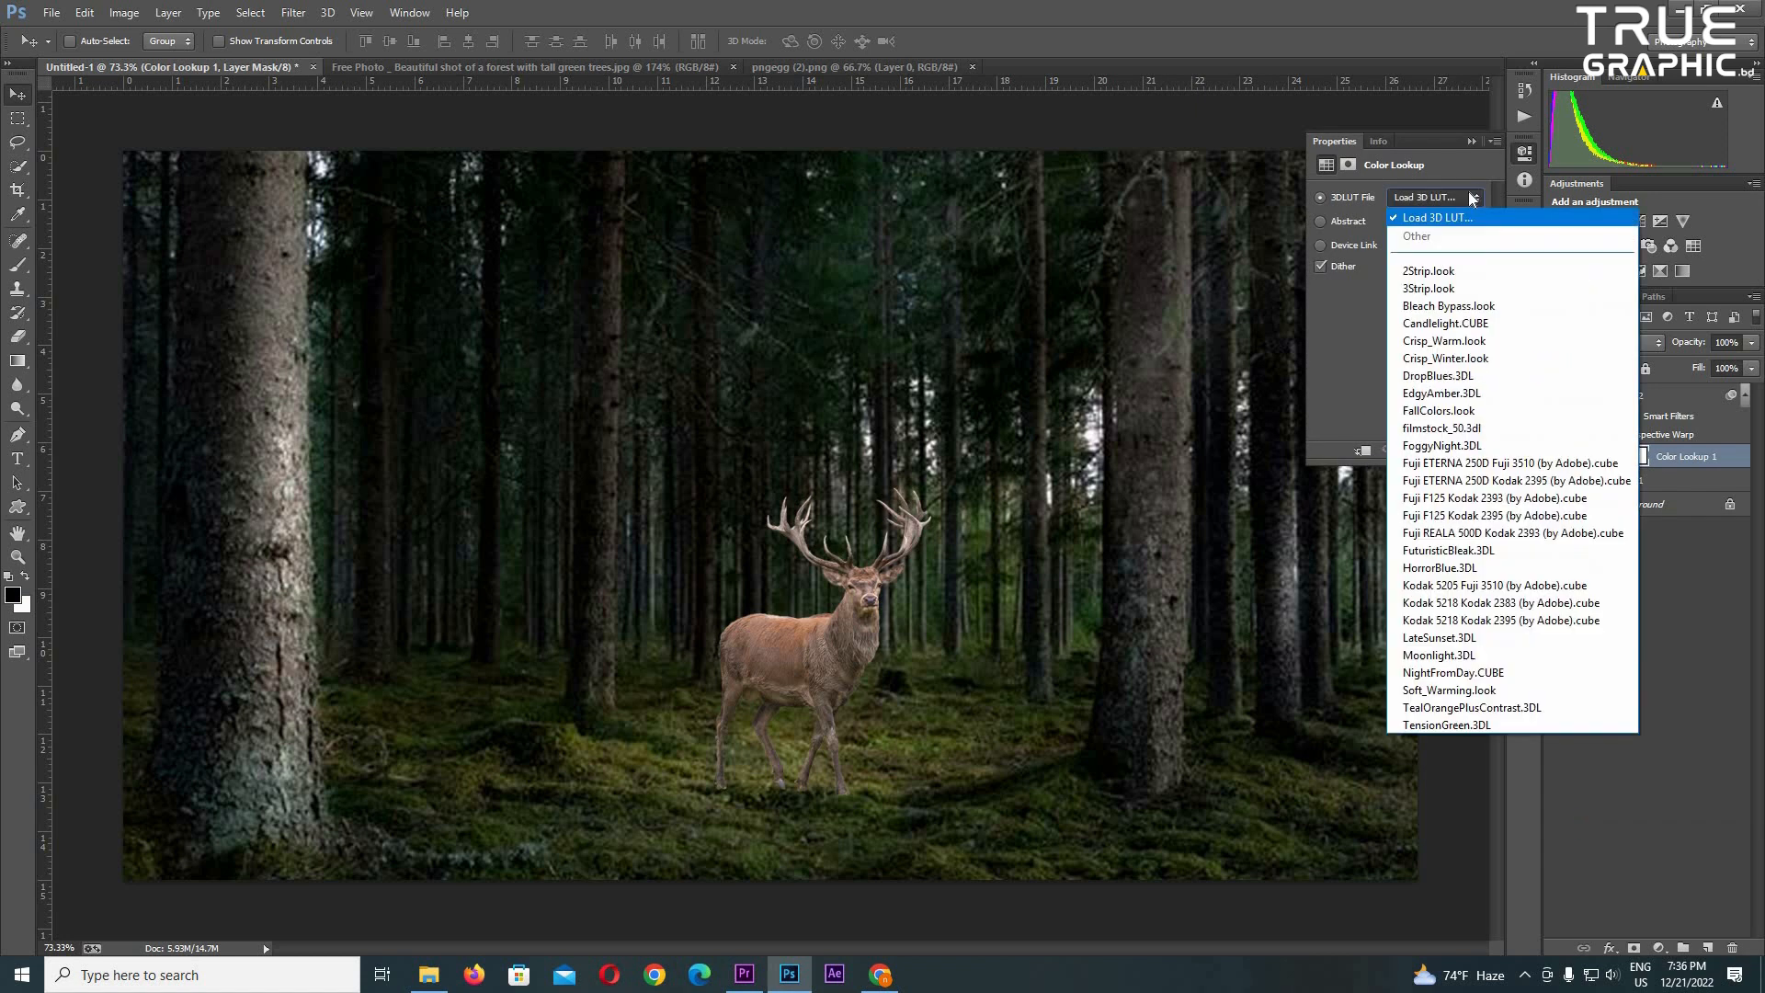
- Load the Moonlight.3DL table in the Color Lookup adjustment
click(1513, 655)
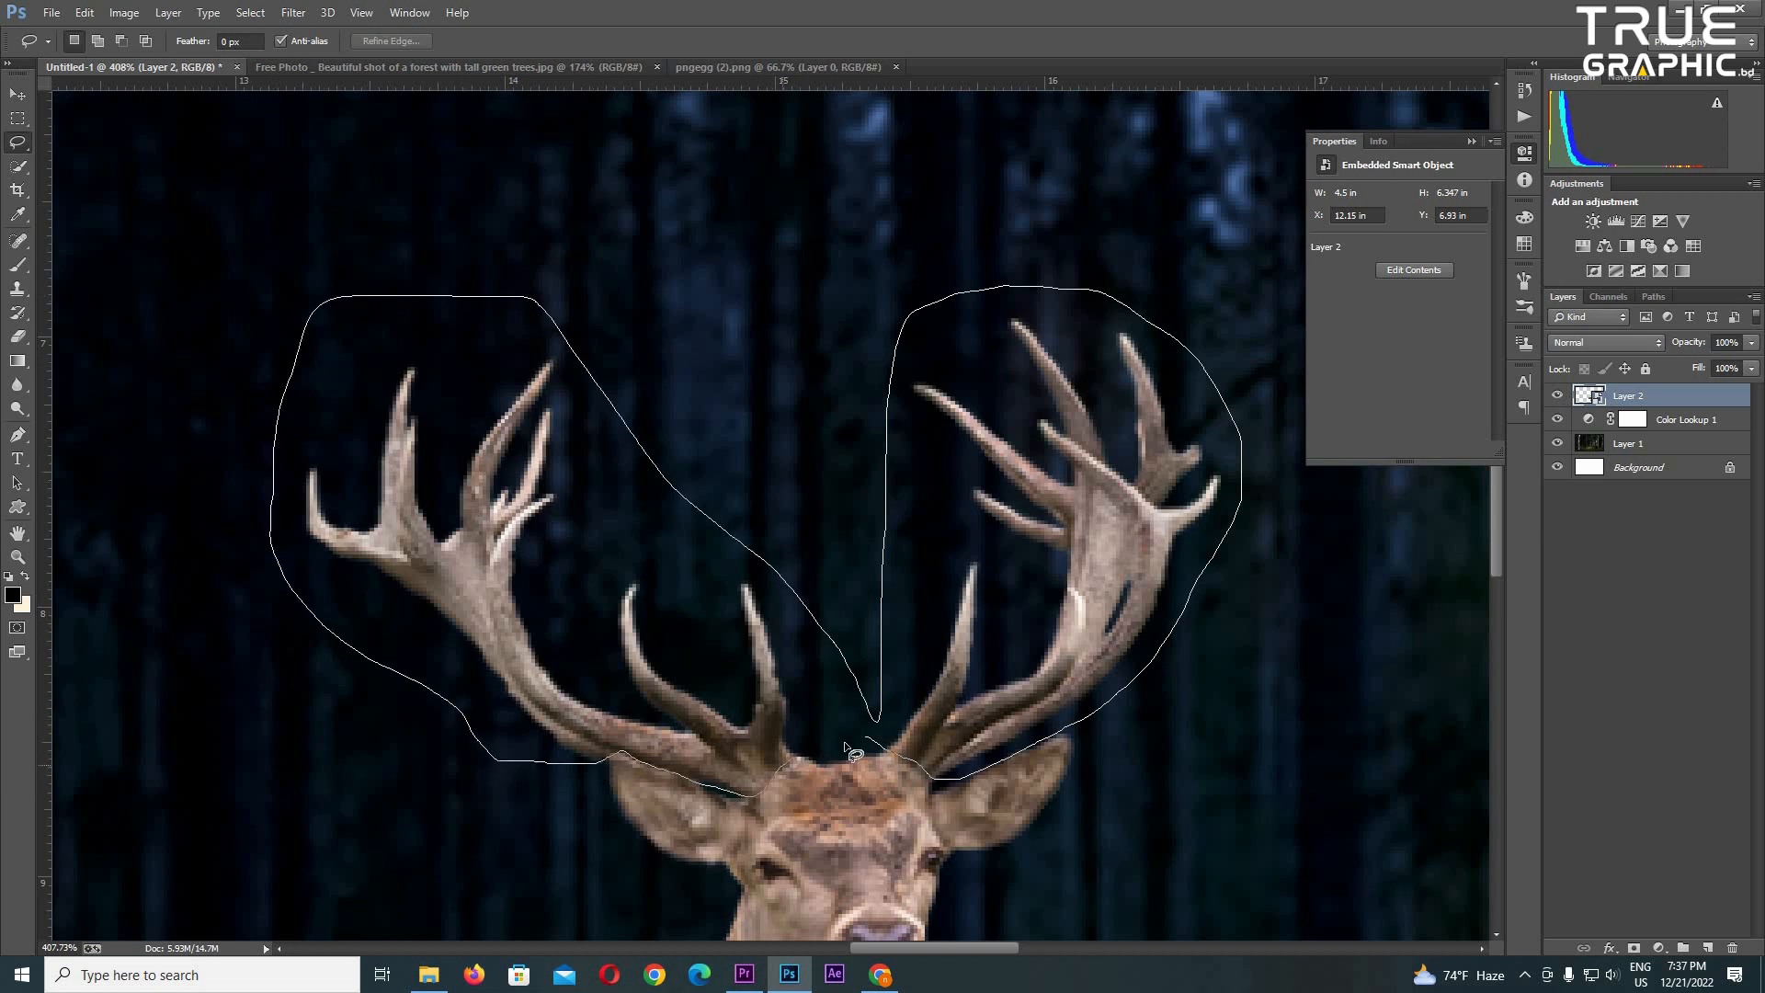
- Outline both antlers with the Lasso, and place their copied layer, Layer 3, in a new group
drag(846, 745, 869, 733)
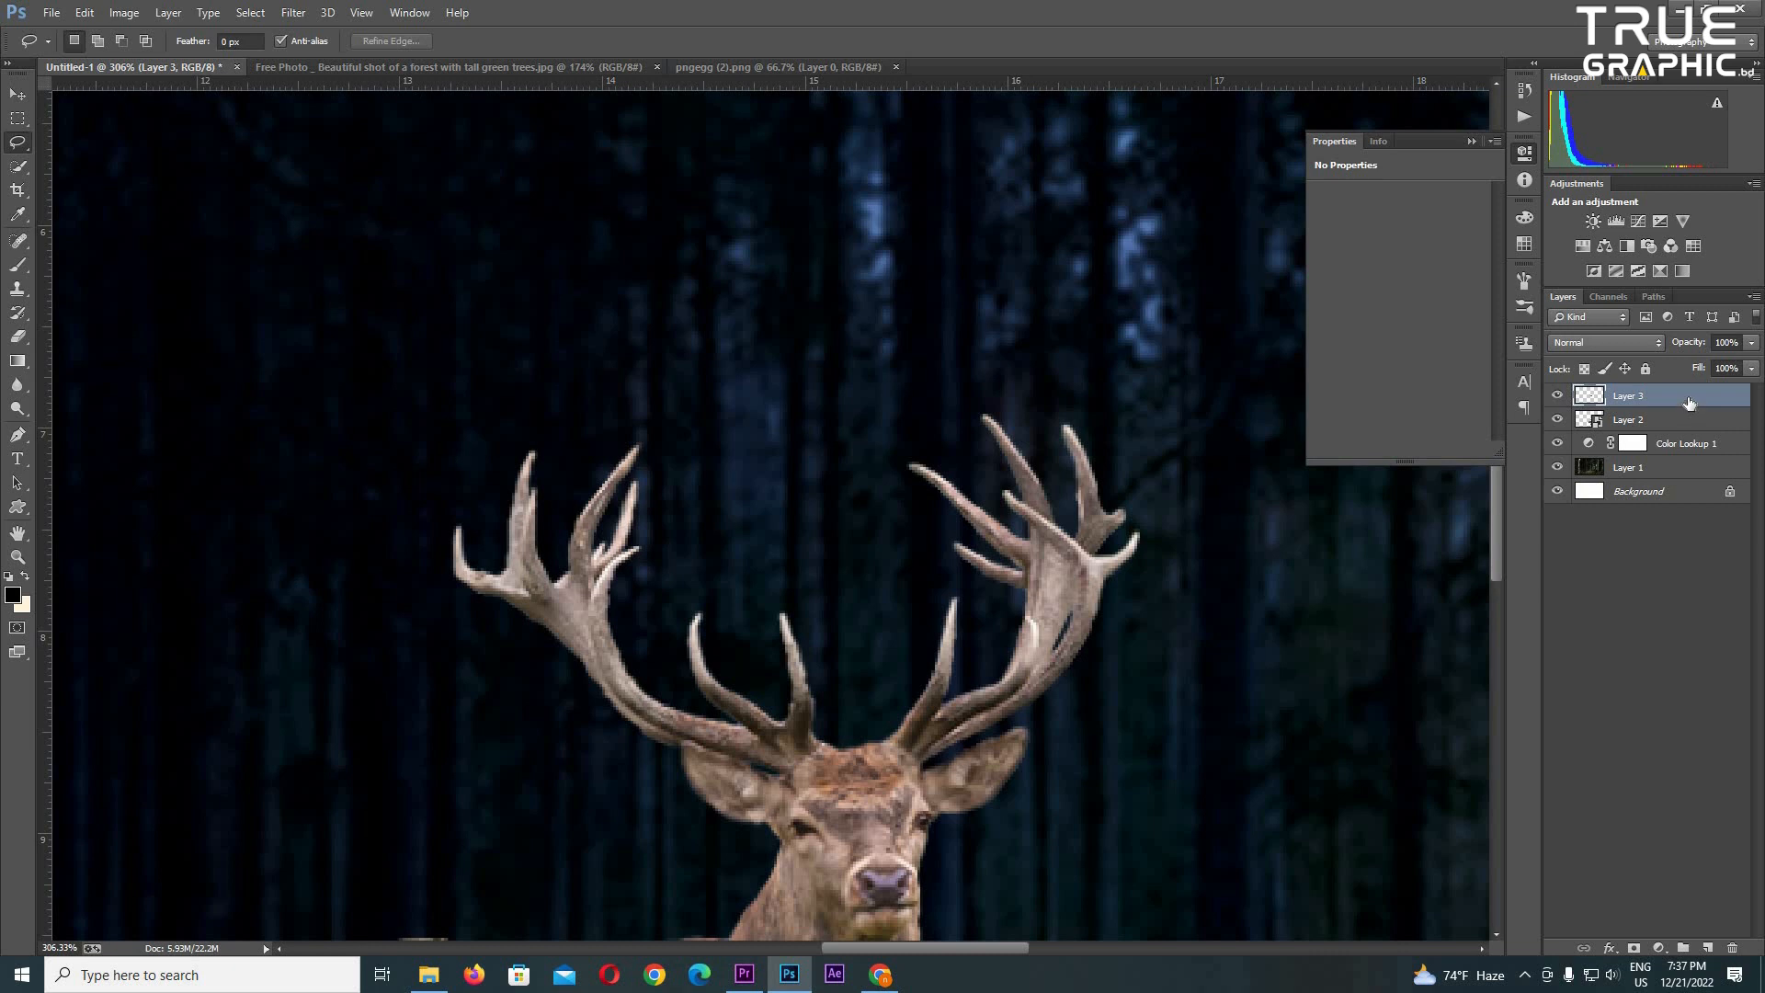
key(ctrl+g)
scroll(846, 768, down, 10)
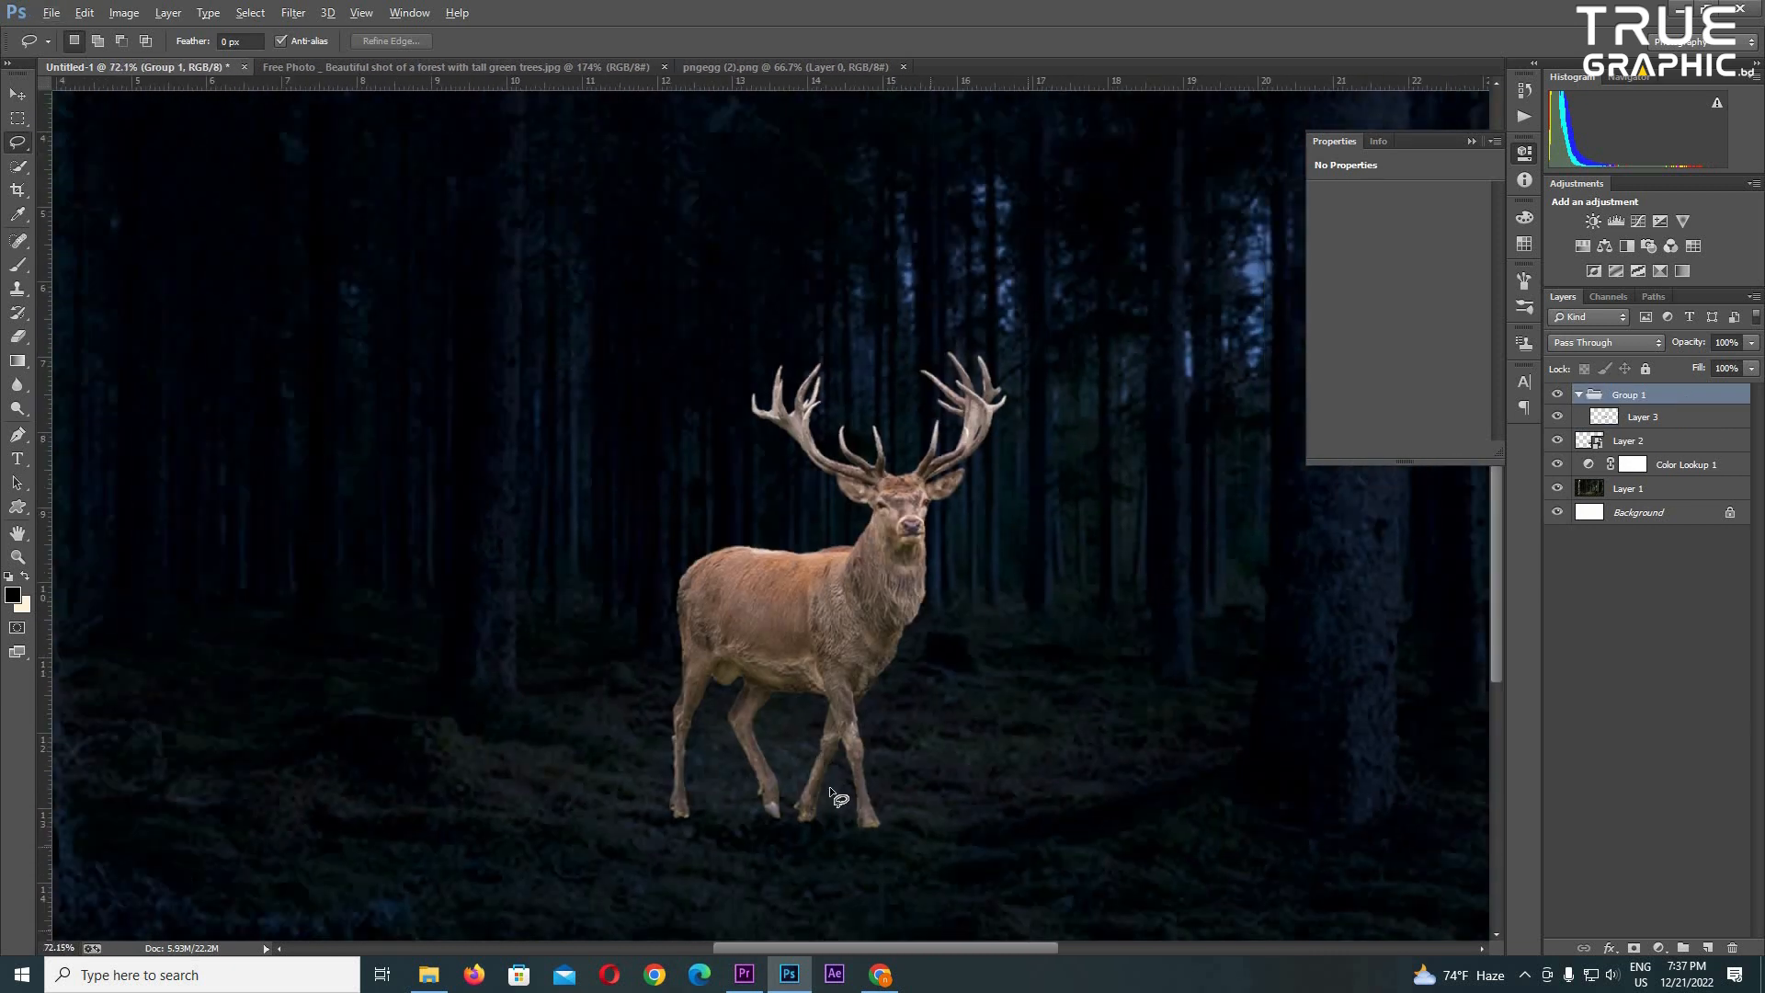
key(v)
scroll(829, 786, up, 10)
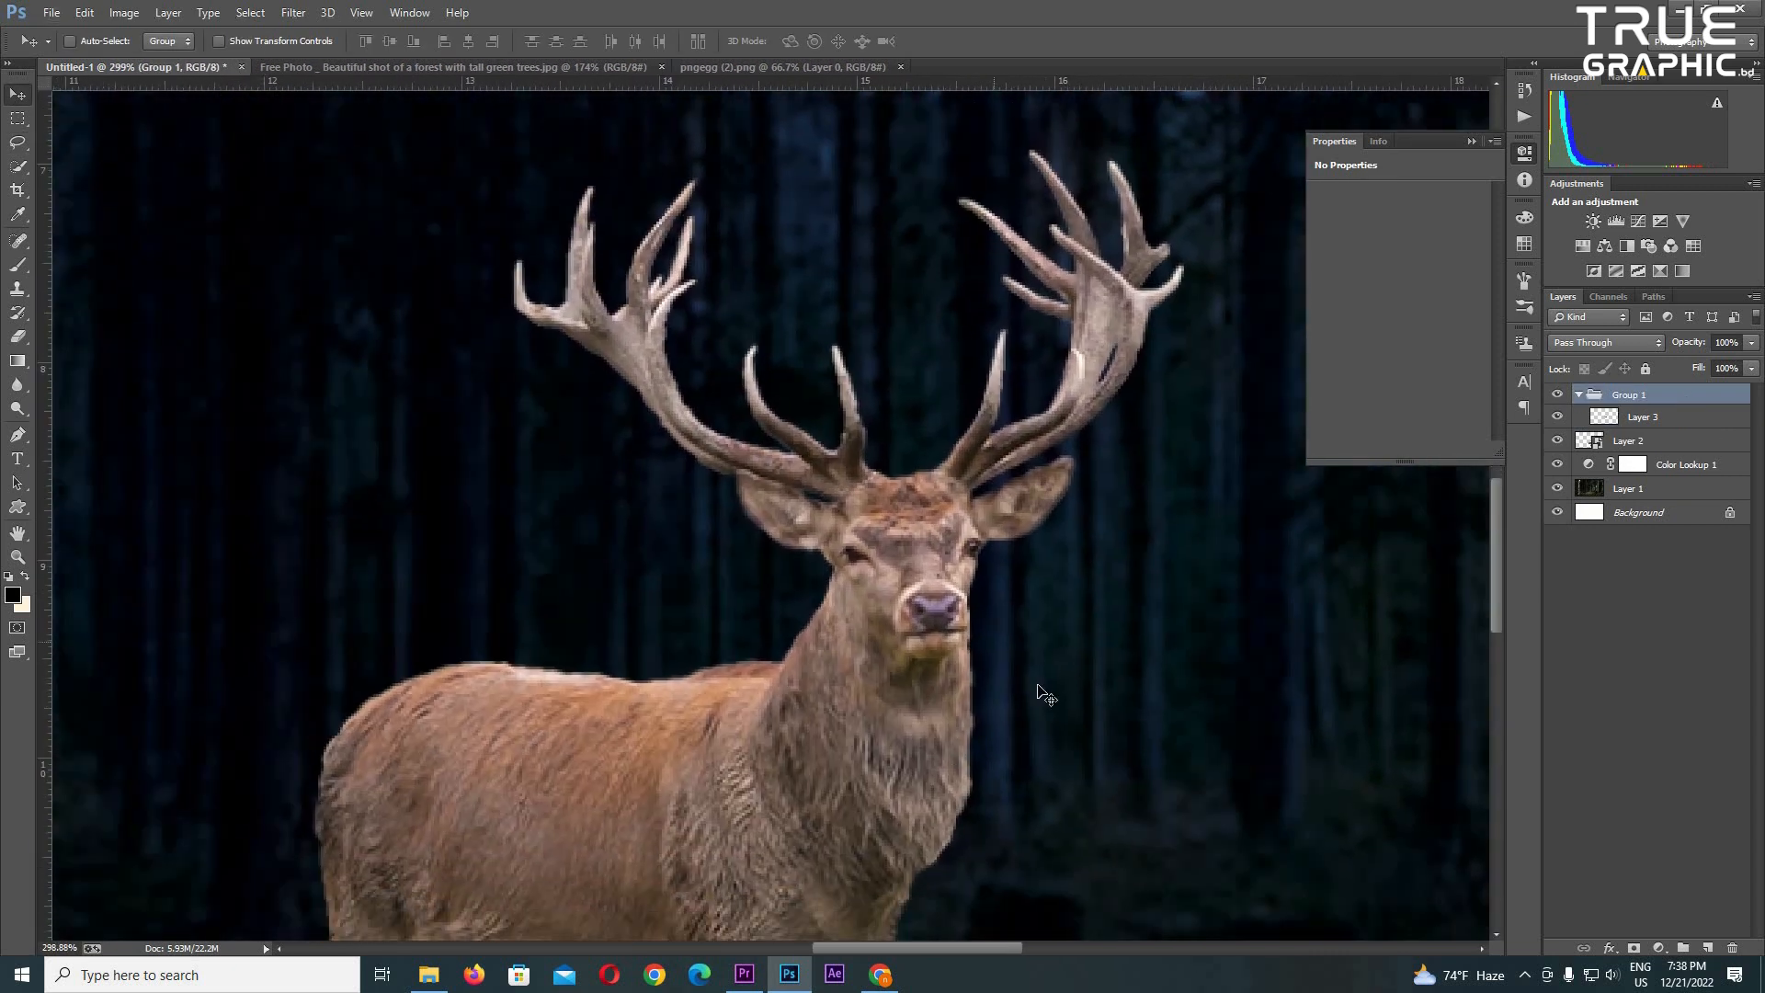
- Set the blend mode of the antler group to Linear Dodge (Add)
click(1640, 441)
click(1640, 396)
drag(1155, 465, 1132, 625)
click(1579, 395)
click(1609, 343)
click(1609, 567)
scroll(917, 622, up, 2)
scroll(903, 552, down, 4)
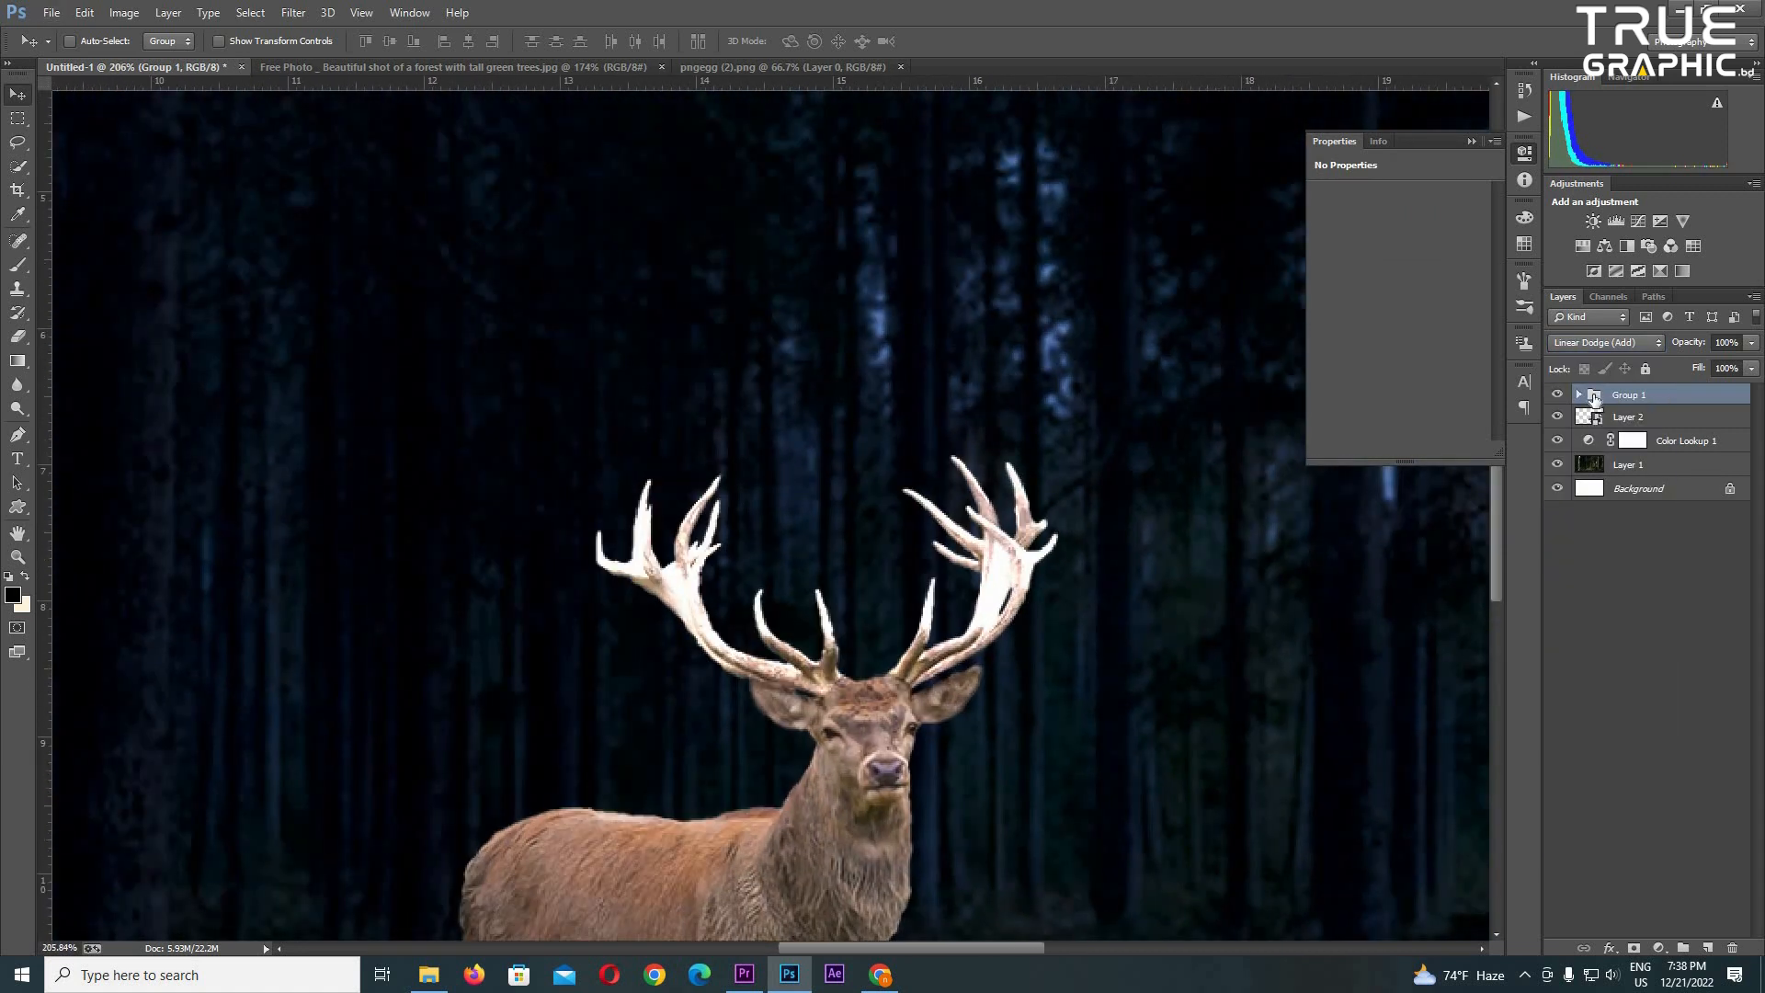
- Set Layer 3 inside the antler group to the Linear Dodge (Add) blend mode
click(1577, 395)
click(1643, 416)
click(1609, 343)
click(1604, 541)
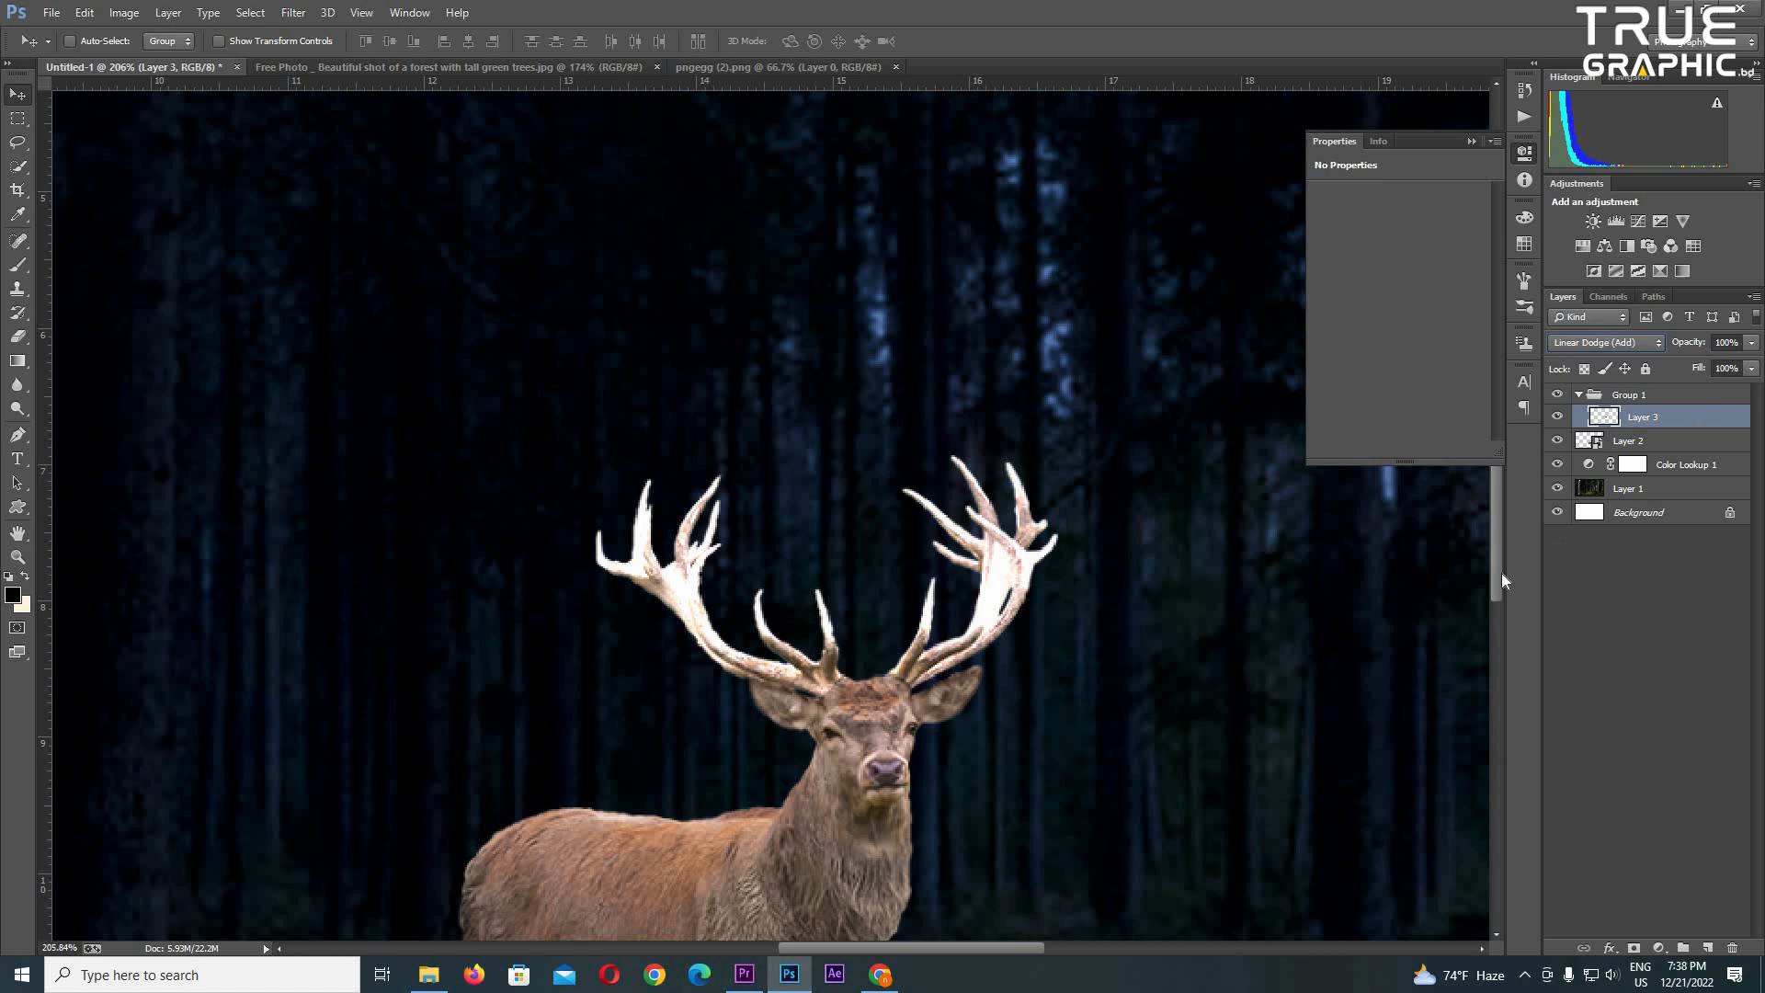
- Duplicate Layer 3 and apply a Gaussian Blur with a 5-pixel radius to the copy
key(ctrl+j)
click(293, 12)
click(584, 348)
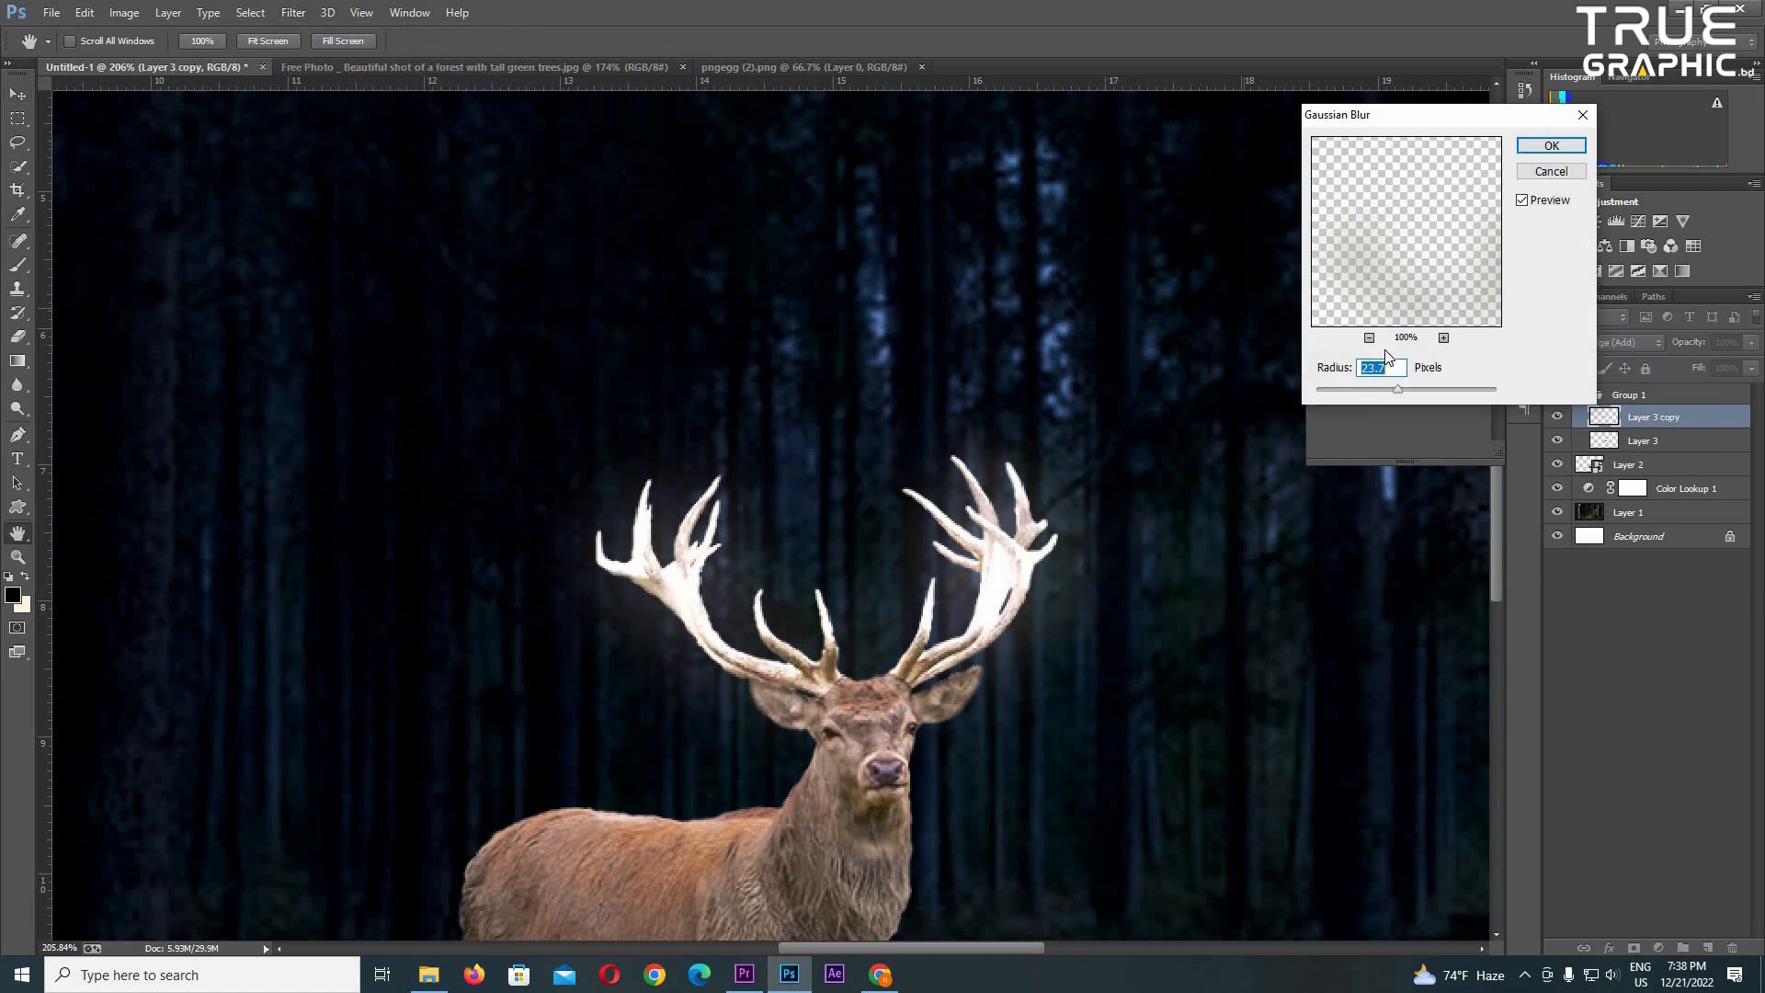
text(5)
key(Return)
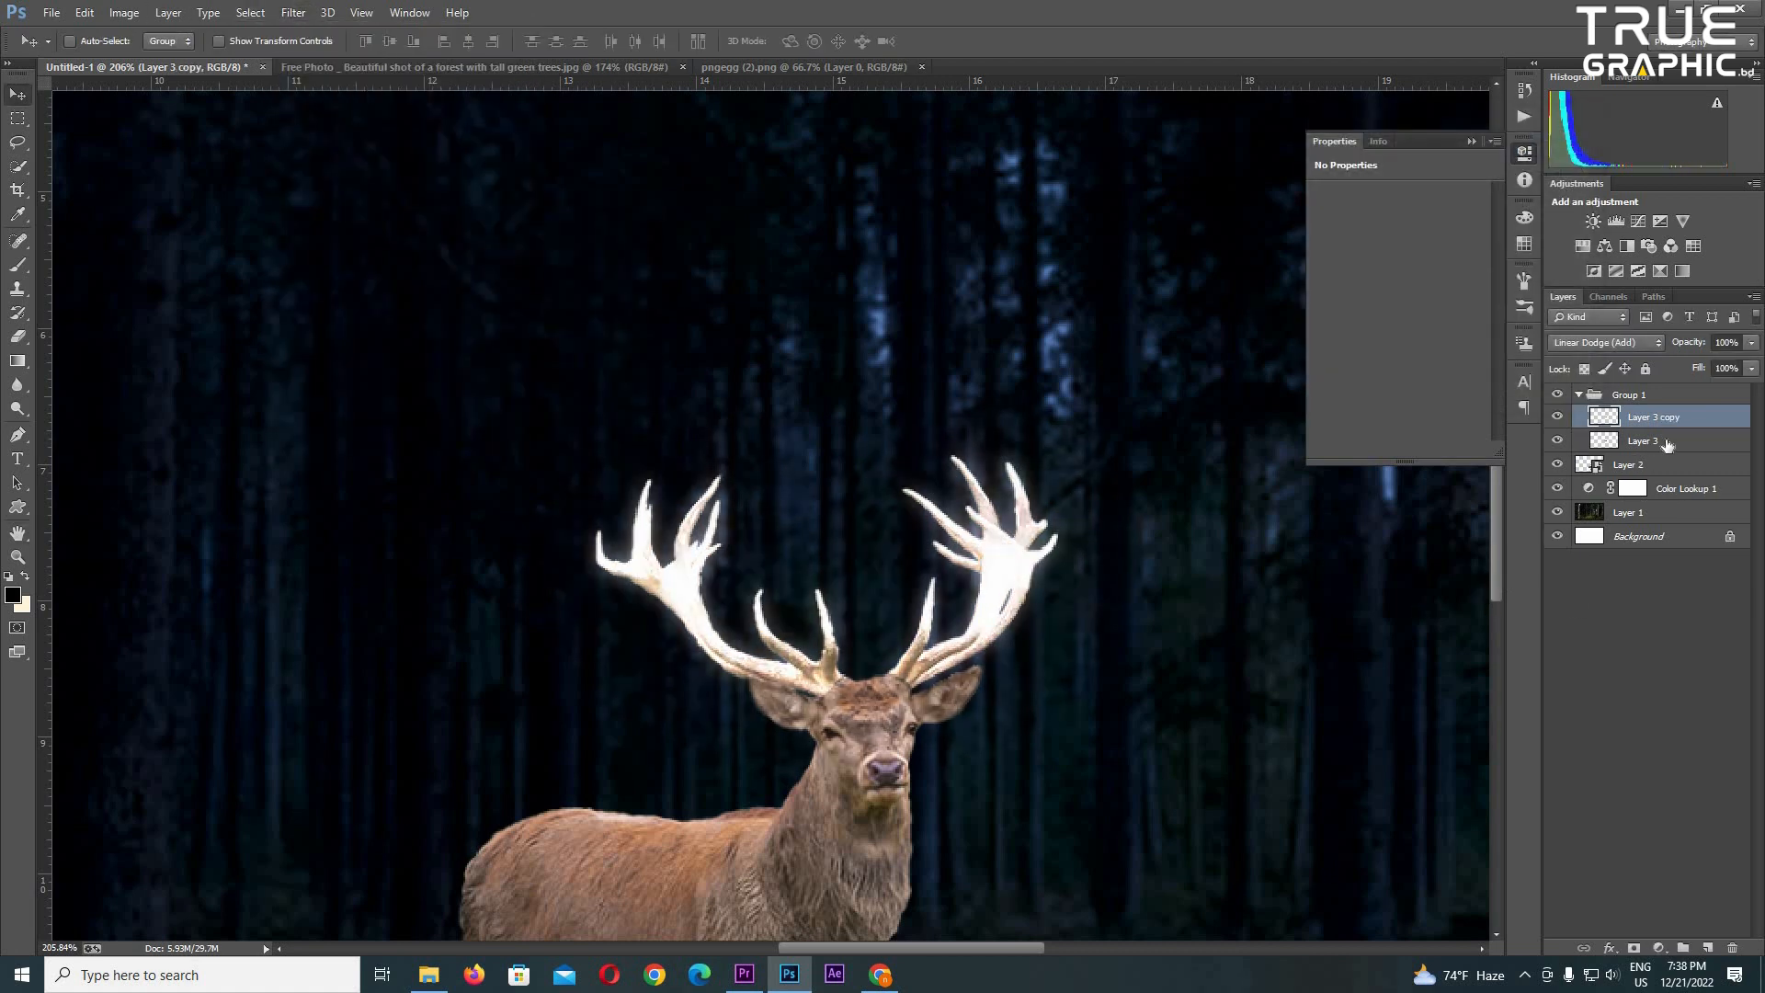
- Undo the blurred duplicate of the antler layer
click(1662, 443)
mouse_move(1751, 343)
mouse_down()
mouse_move(1659, 362)
mouse_move(1746, 363)
mouse_up()
click(1673, 419)
click(1752, 343)
click(1697, 431)
right_click(1702, 420)
click(1703, 421)
key(ctrl+alt+z)
key(ctrl+alt+z)
key(ctrl+alt+z)
key(ctrl+alt+z)
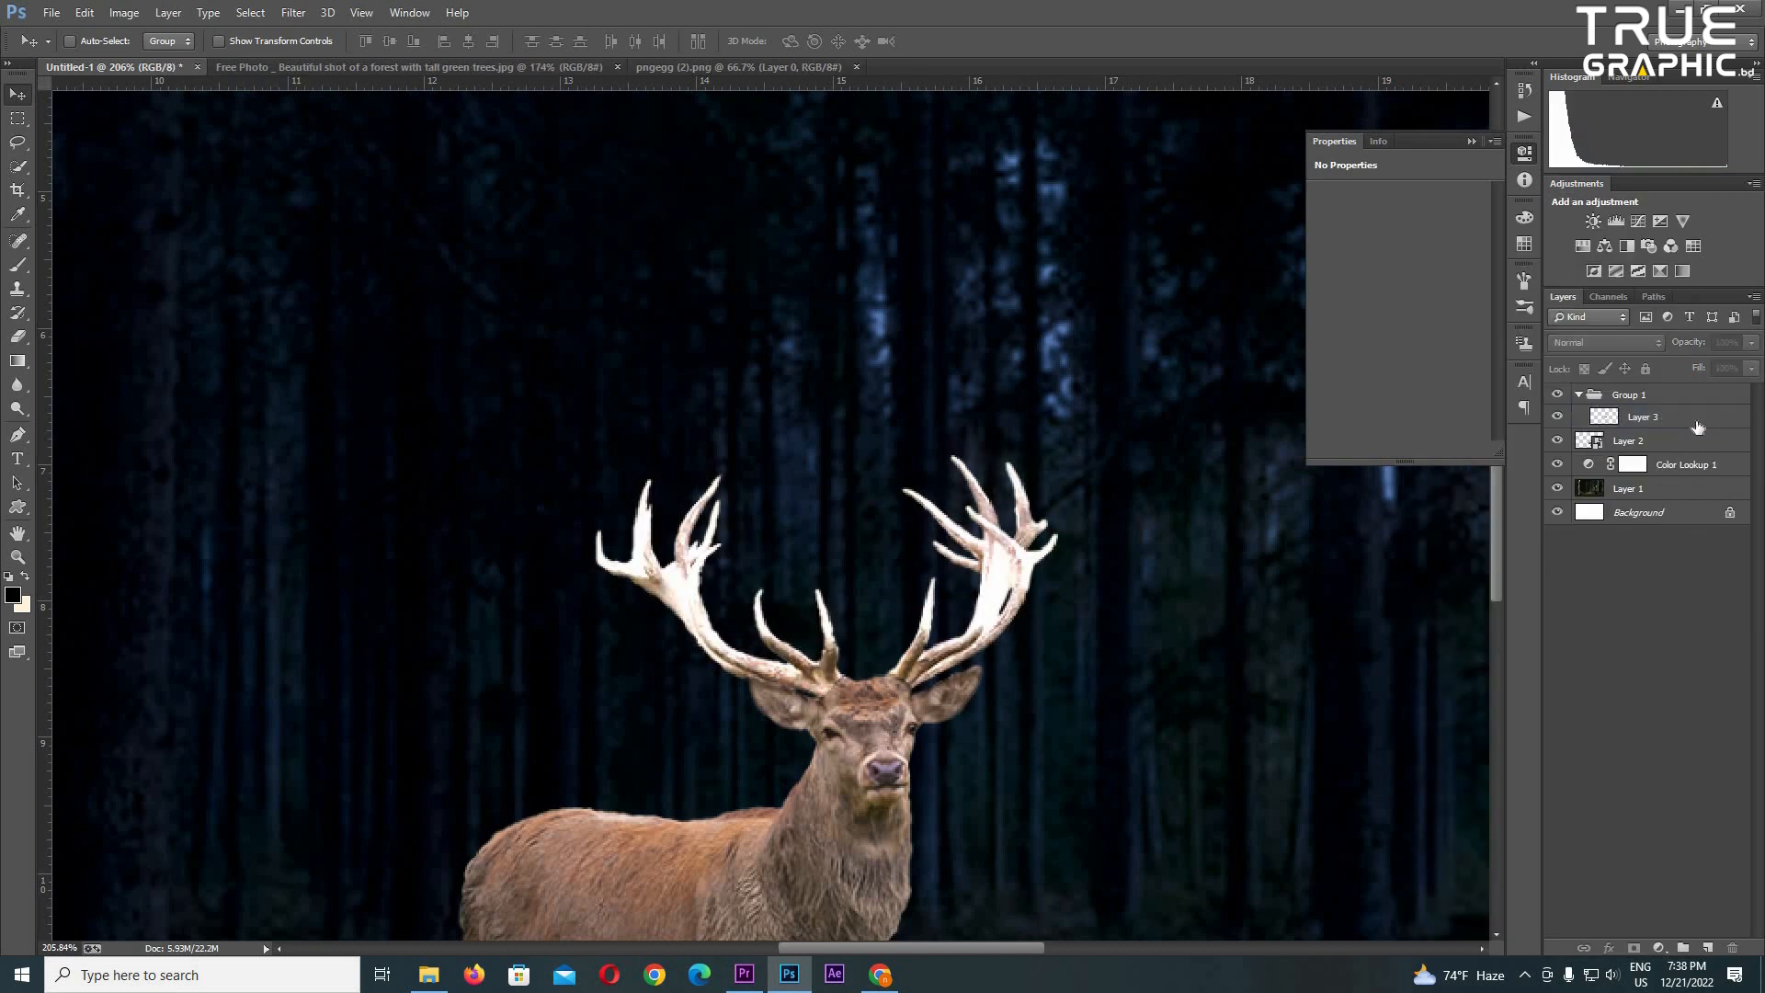
- Convert Layer 3 to a smart object and apply a 5-pixel Gaussian Blur to a duplicate of it
right_click(1703, 420)
click(1462, 333)
key(ctrl+j)
click(293, 12)
click(386, 28)
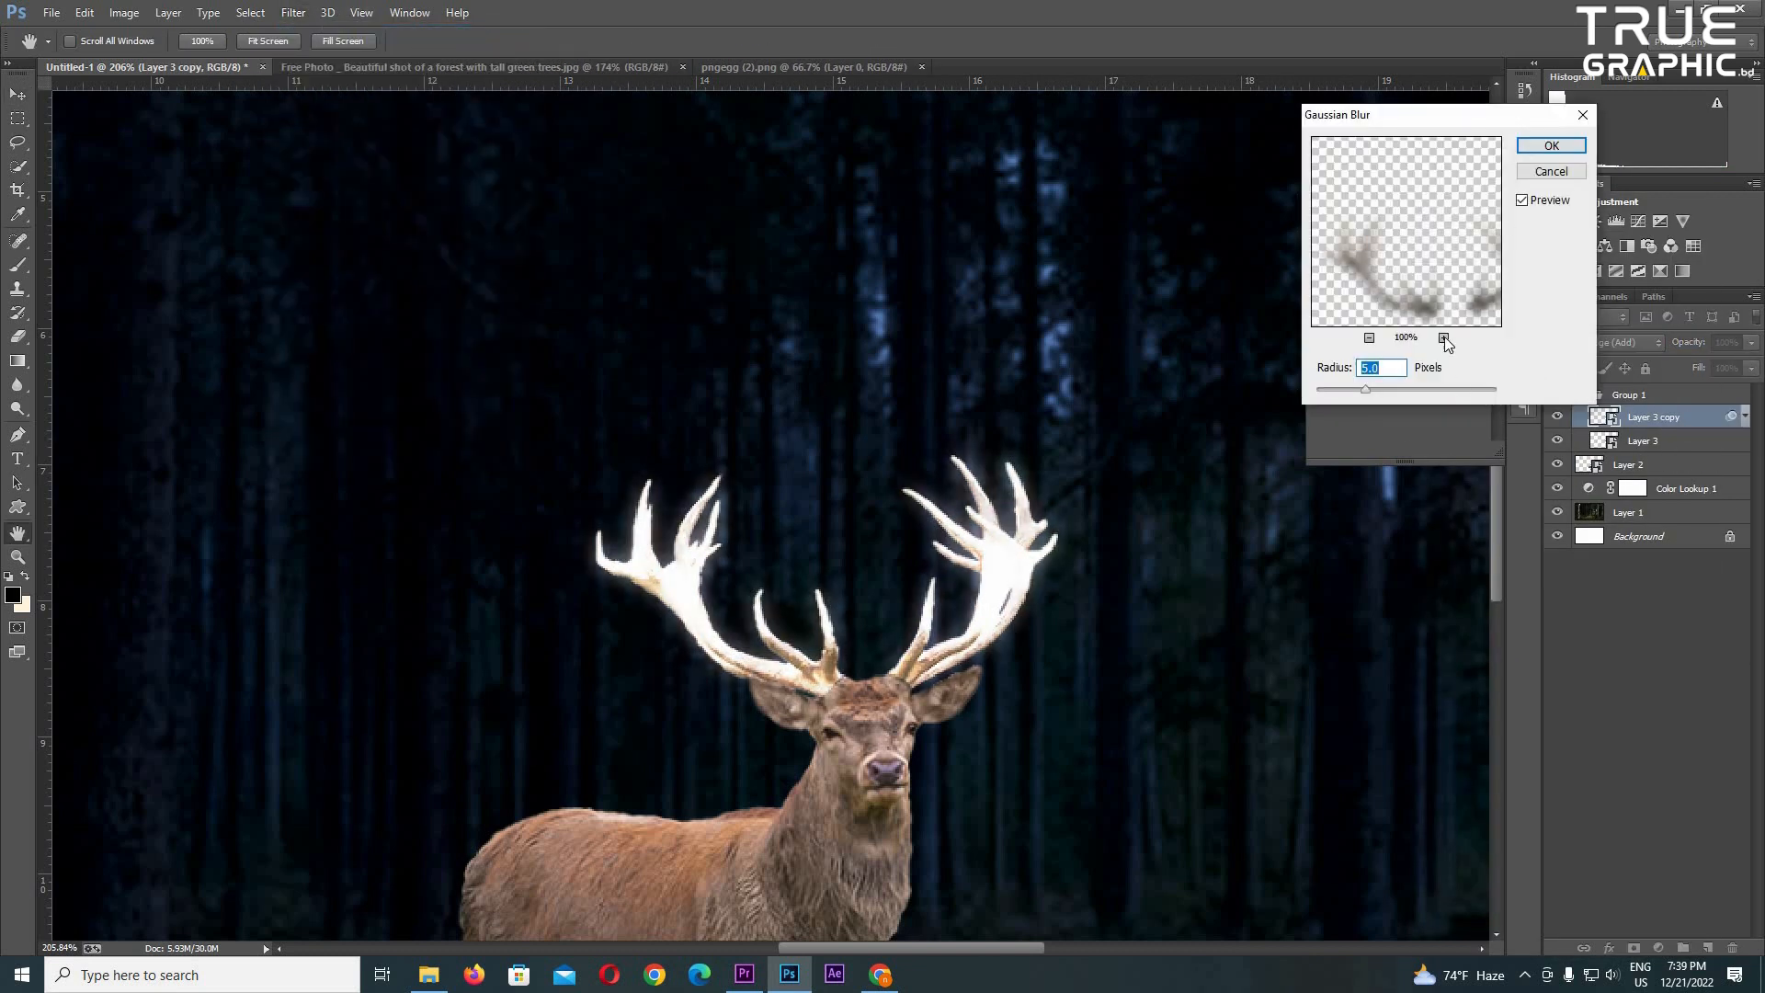
click(1551, 146)
- Duplicate the blurred antler layer and give the new copy a 10-pixel Gaussian Blur
key(ctrl+j)
key(ctrl+alt+f)
text(10)
click(1554, 154)
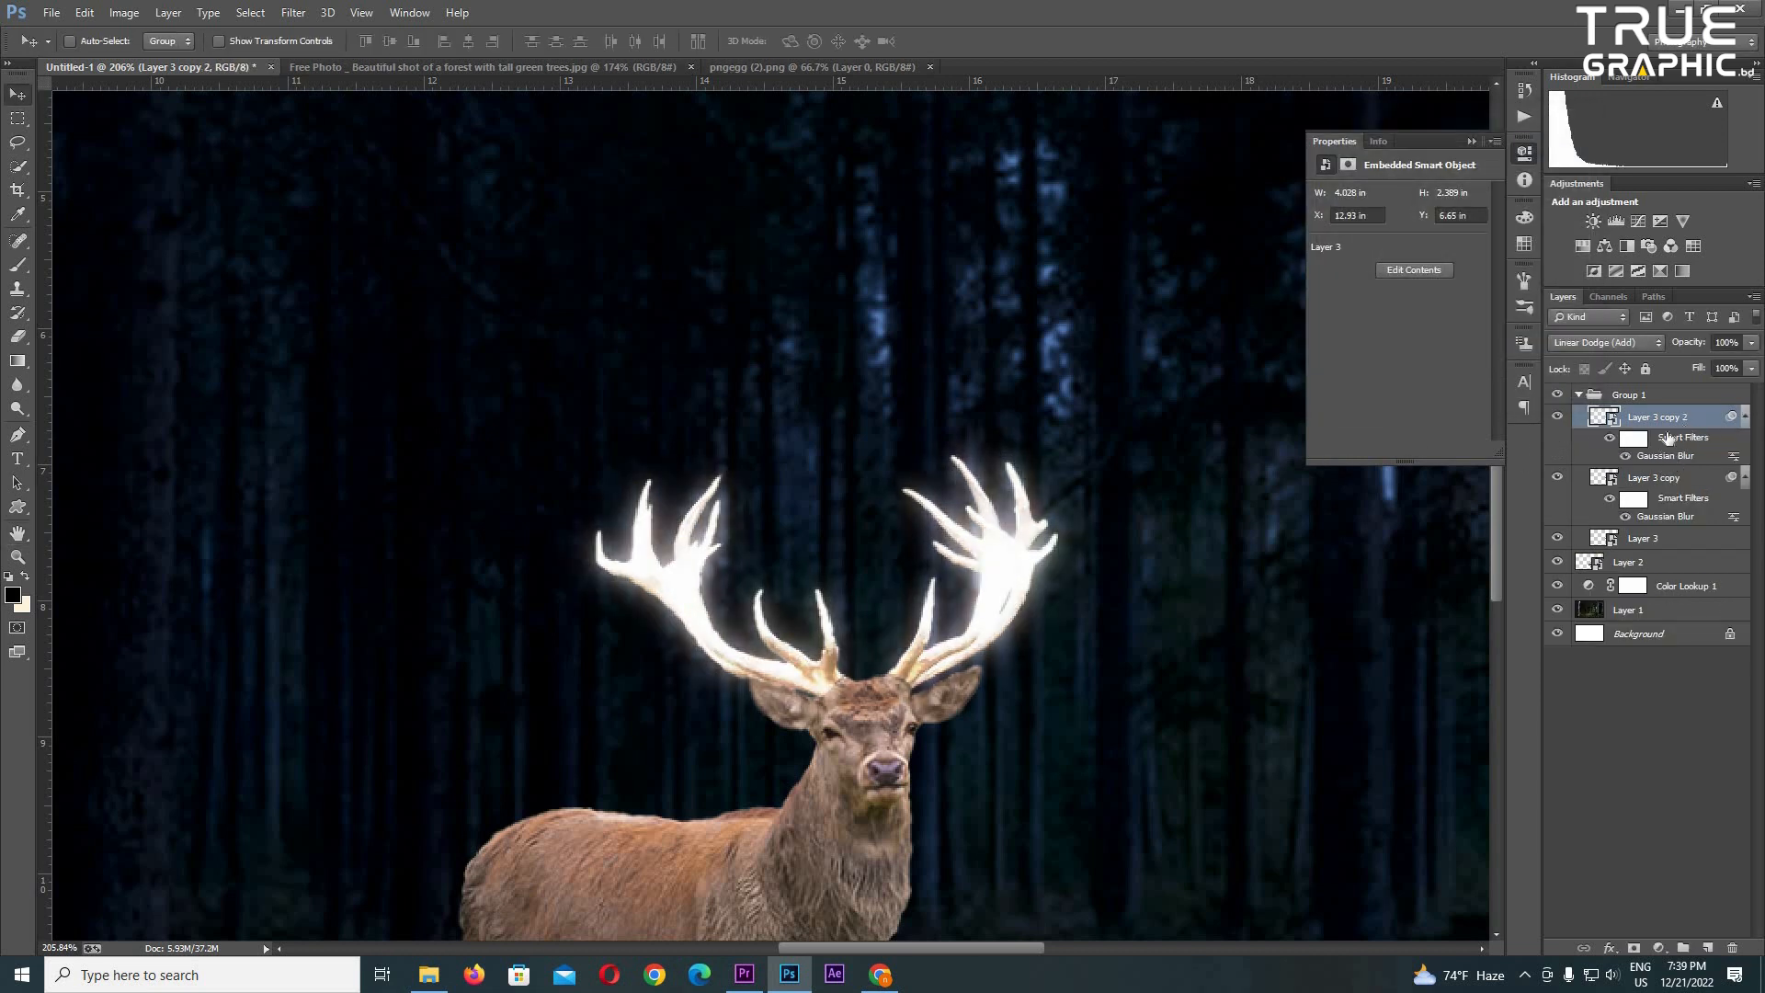
- Add a third blurred antler copy with its Gaussian Blur radius set to 25 pixels
key(ctrl+j)
key(ctrl+alt+f)
key(Return)
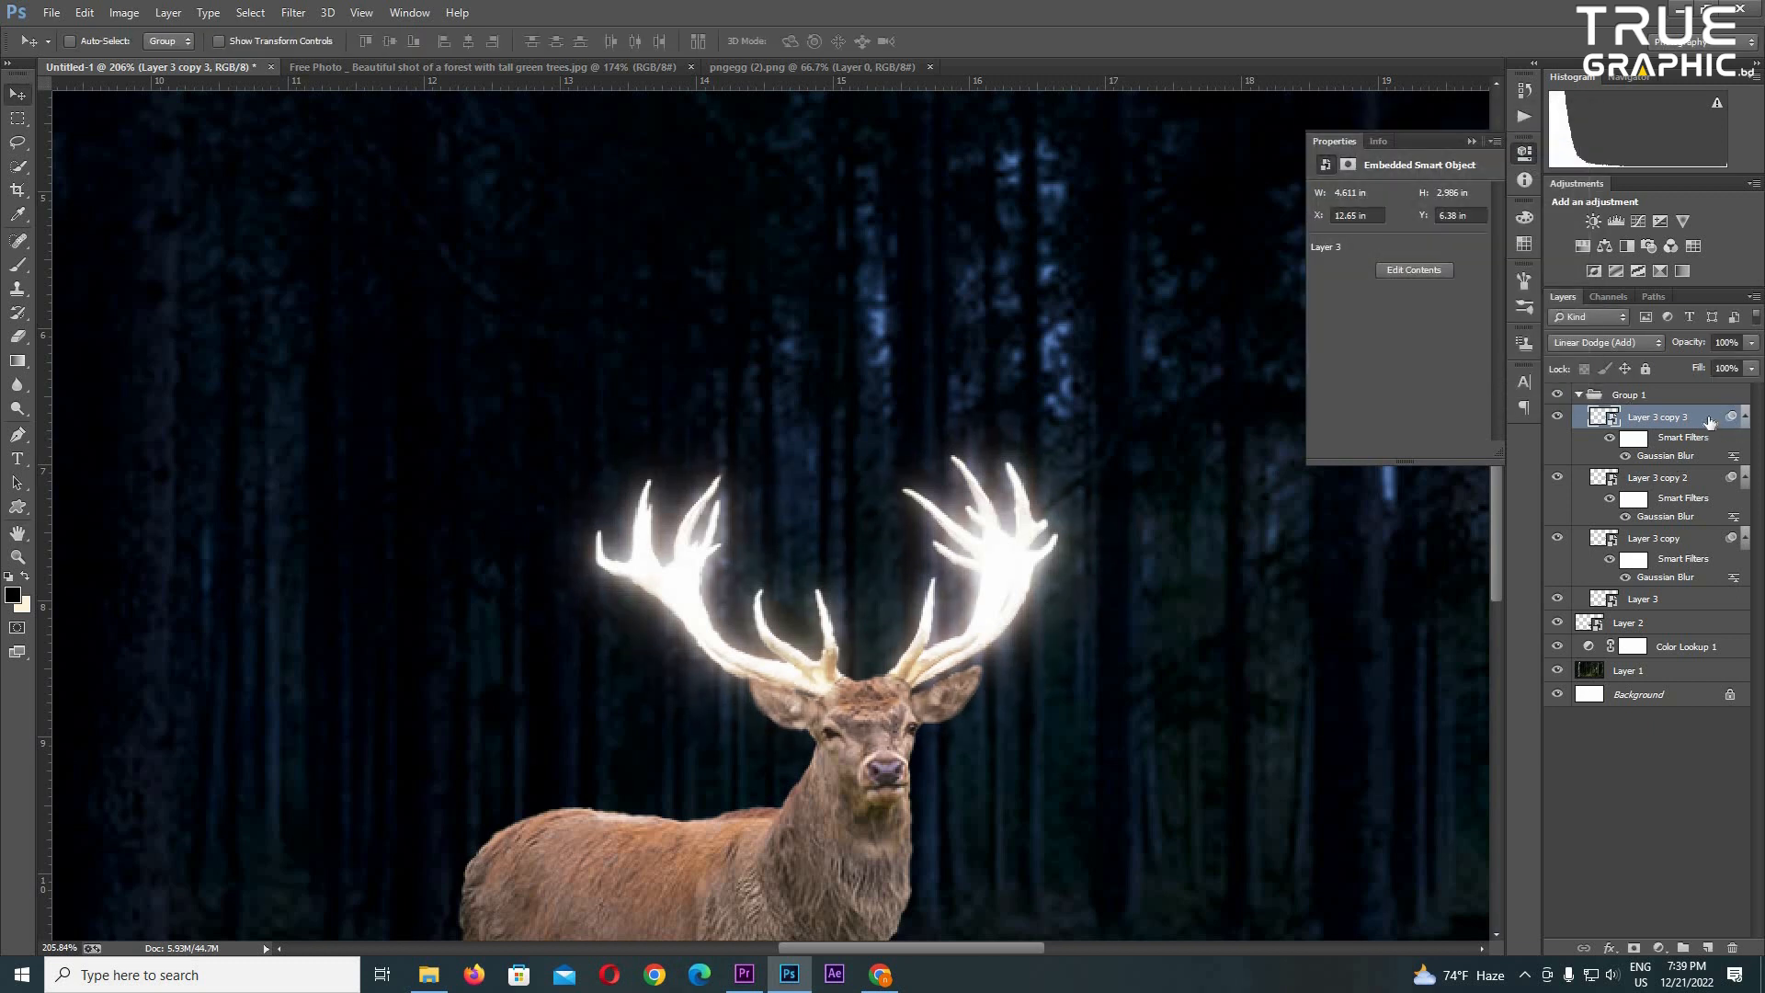
key(ctrl+alt+f)
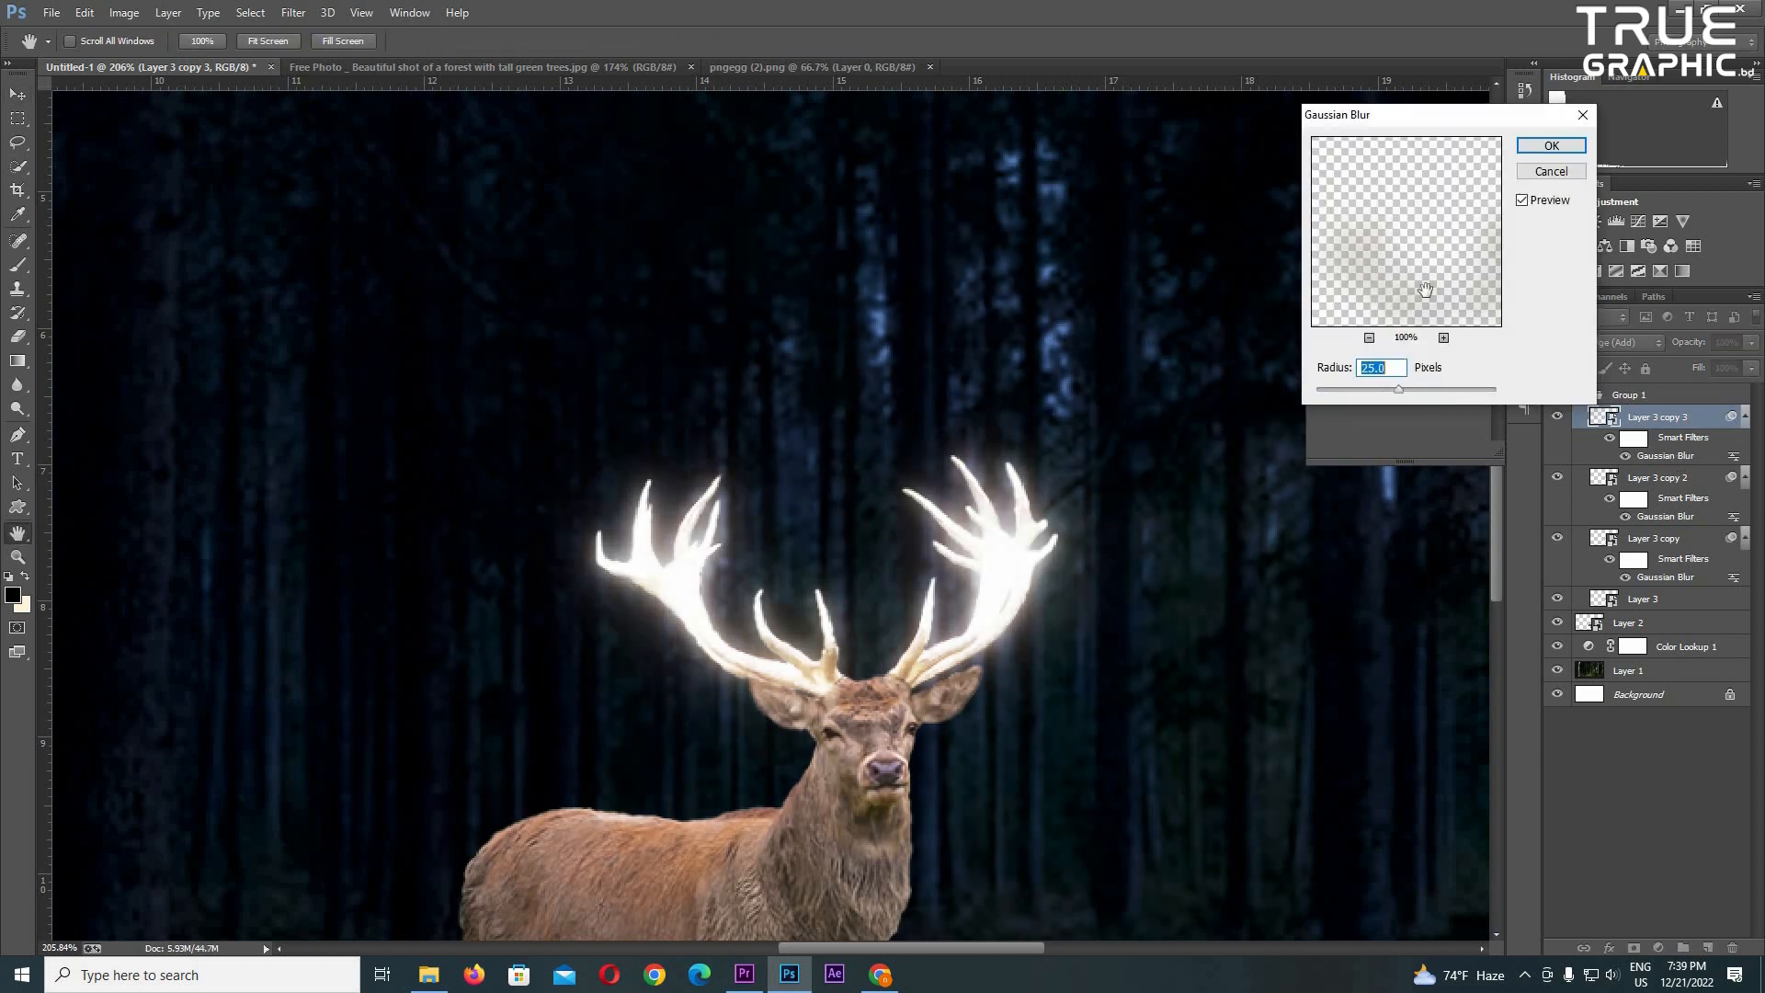
click(1556, 155)
- Add a fourth antler copy and set its Gaussian Blur smart filter to a 44.2-pixel radius
key(ctrl+j)
scroll(1064, 544, up, 3)
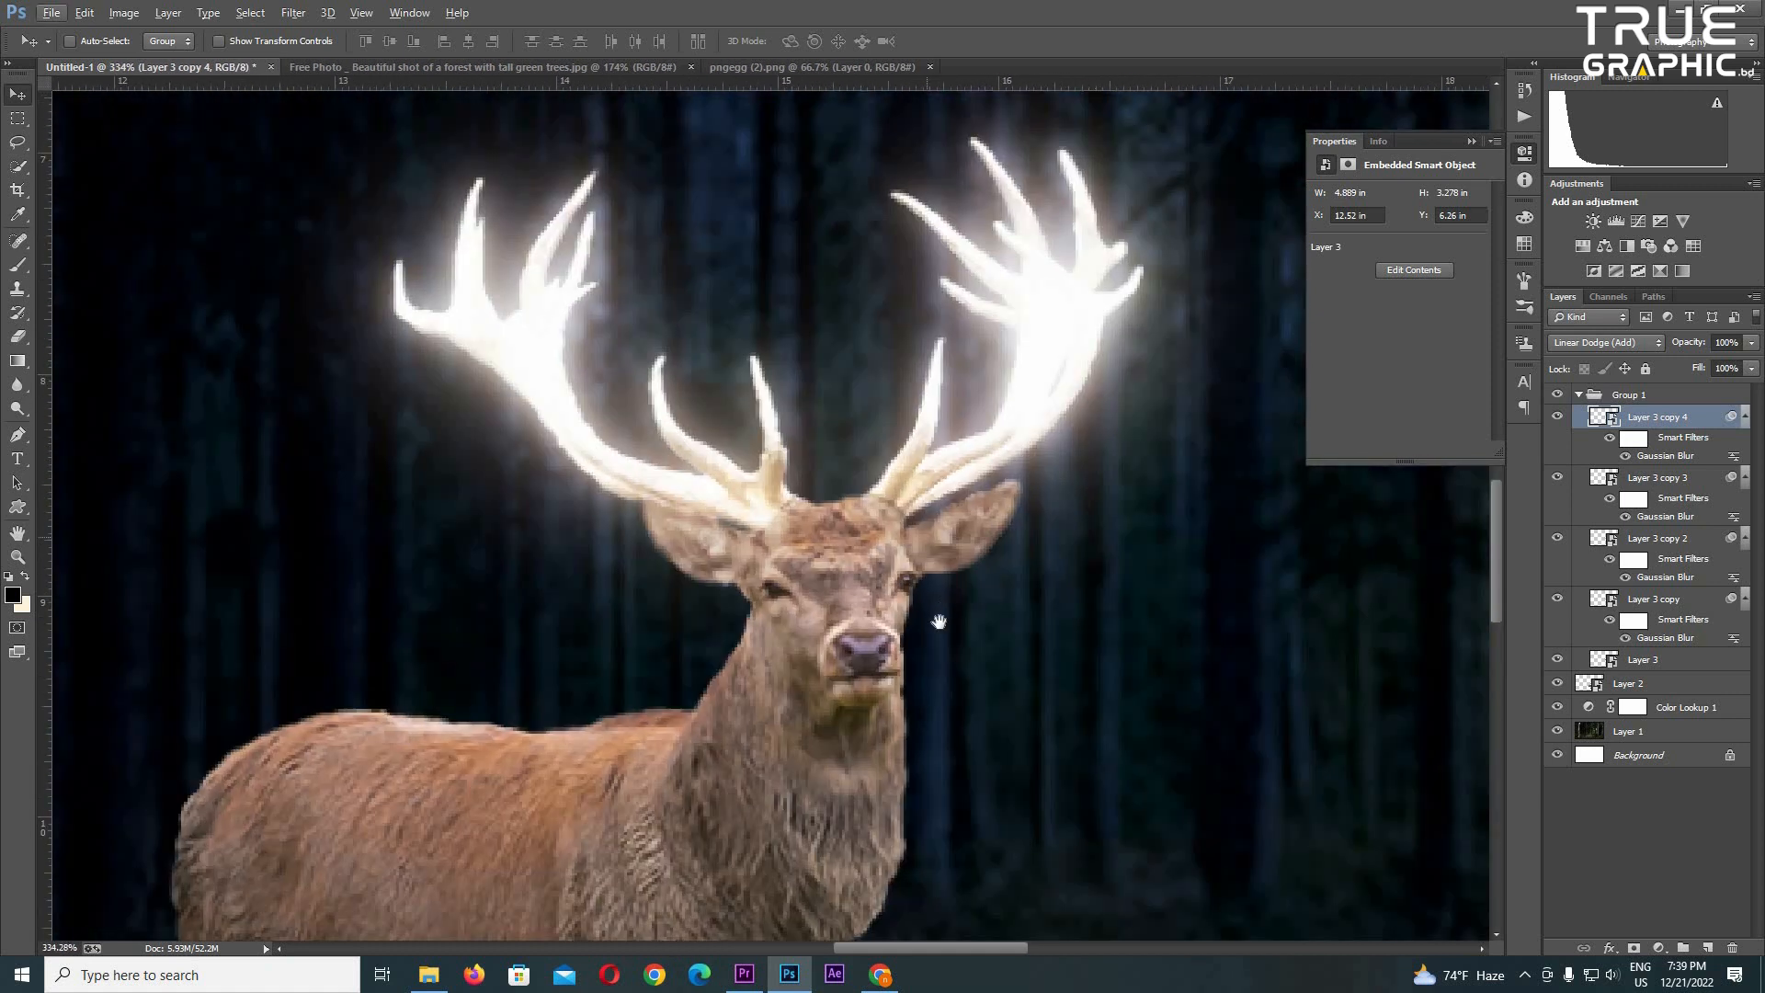
scroll(1022, 549, up, 2)
double_click(1666, 456)
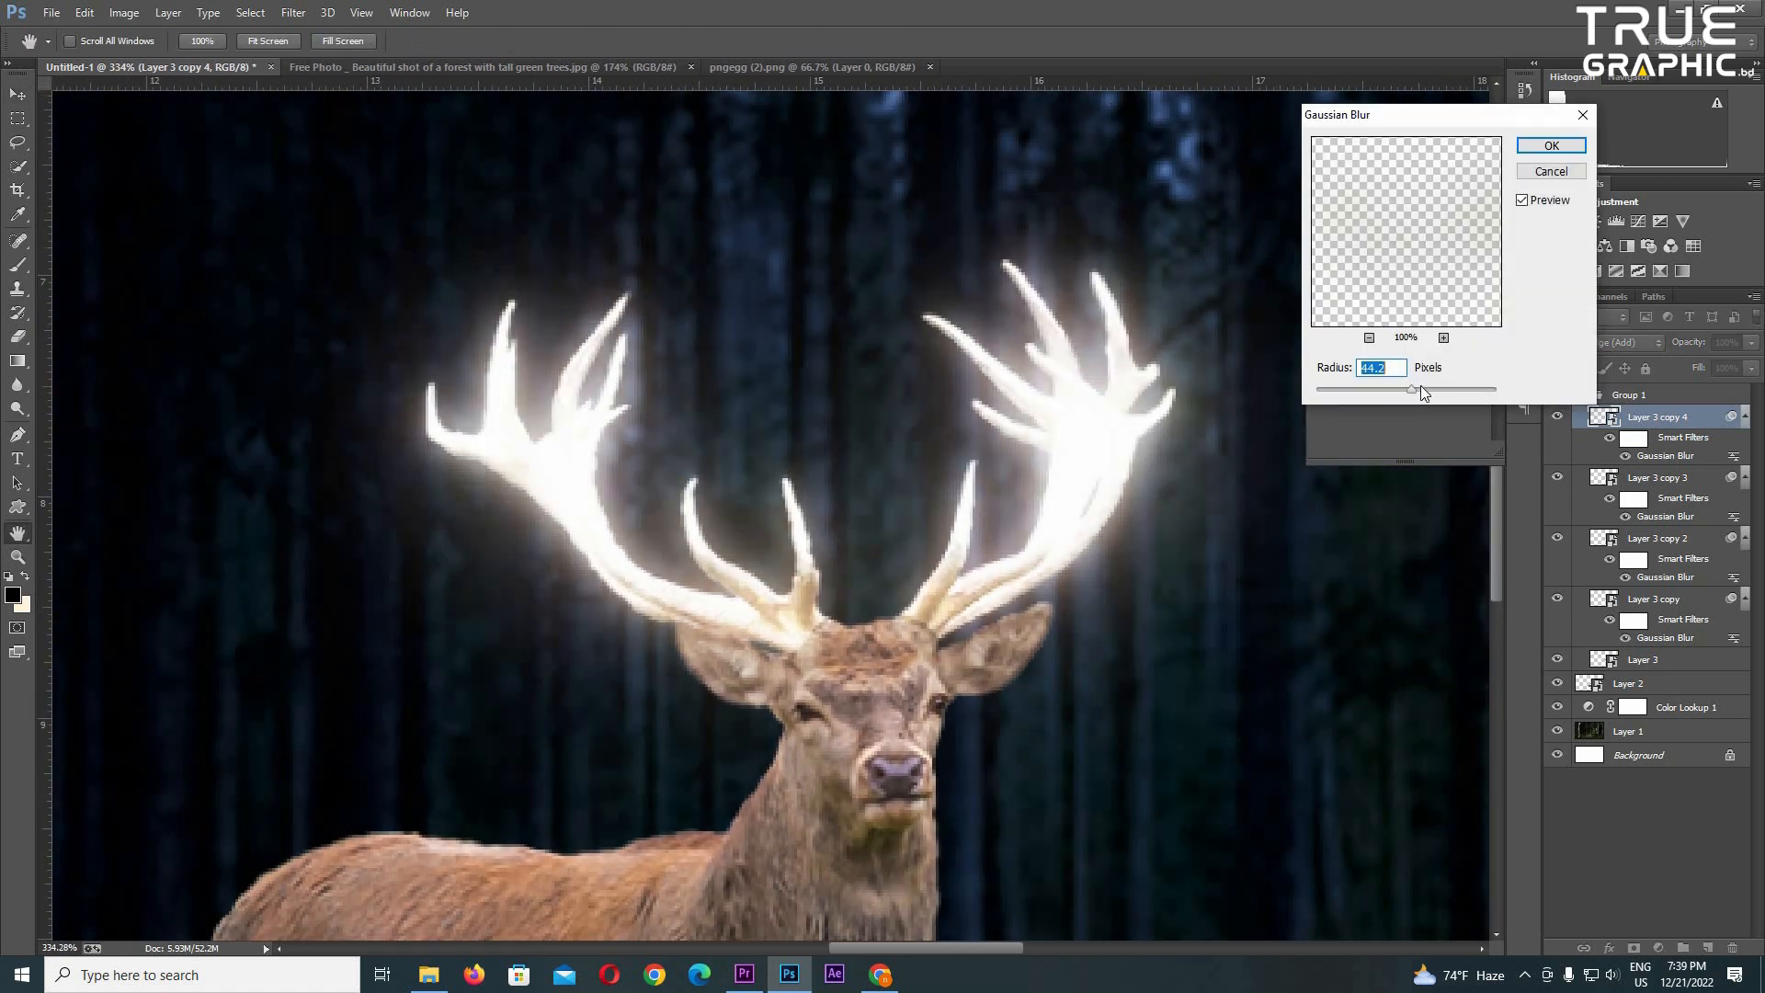
click(1545, 146)
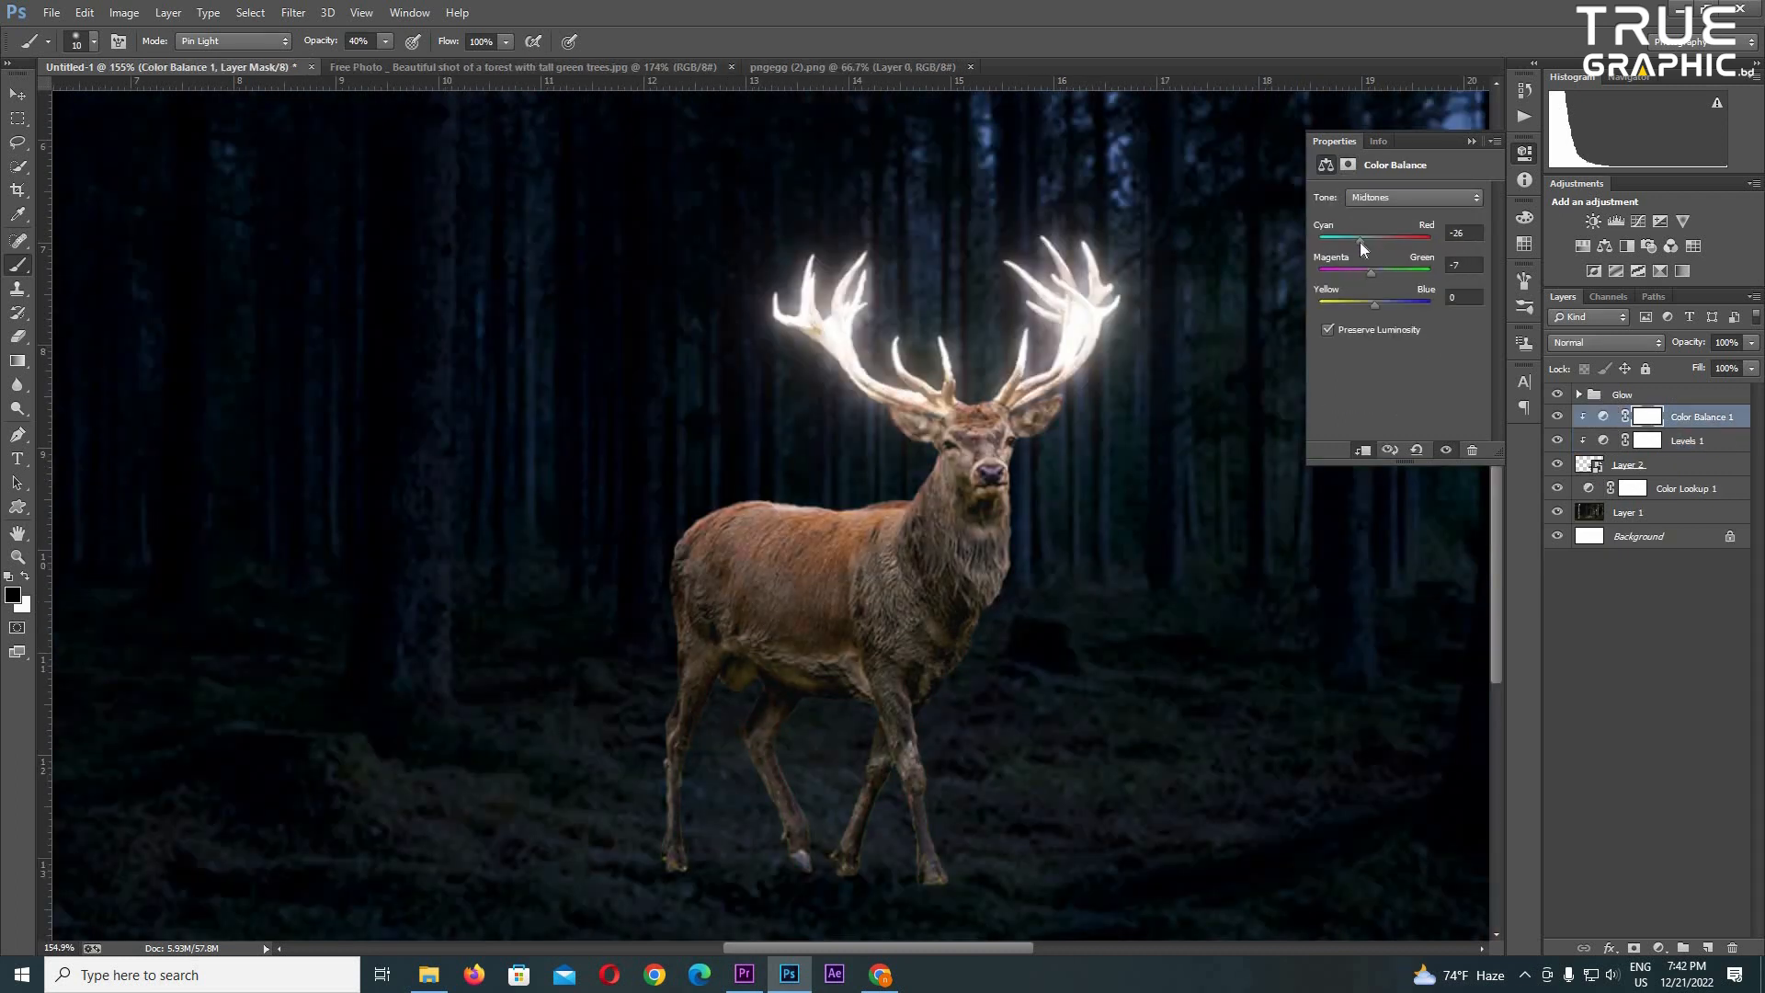
- Set the deer's Color Balance midtones to -31 for Cyan–Red and +25 for Yellow–Blue
drag(1359, 243, 1357, 240)
scroll(1025, 534, up, 3)
drag(1025, 534, 1100, 625)
drag(1376, 303, 1388, 305)
scroll(1096, 681, down, 3)
scroll(1057, 731, up, 5)
drag(1090, 596, 1185, 482)
scroll(900, 515, up, 5)
drag(900, 510, 890, 748)
scroll(1021, 533, down, 8)
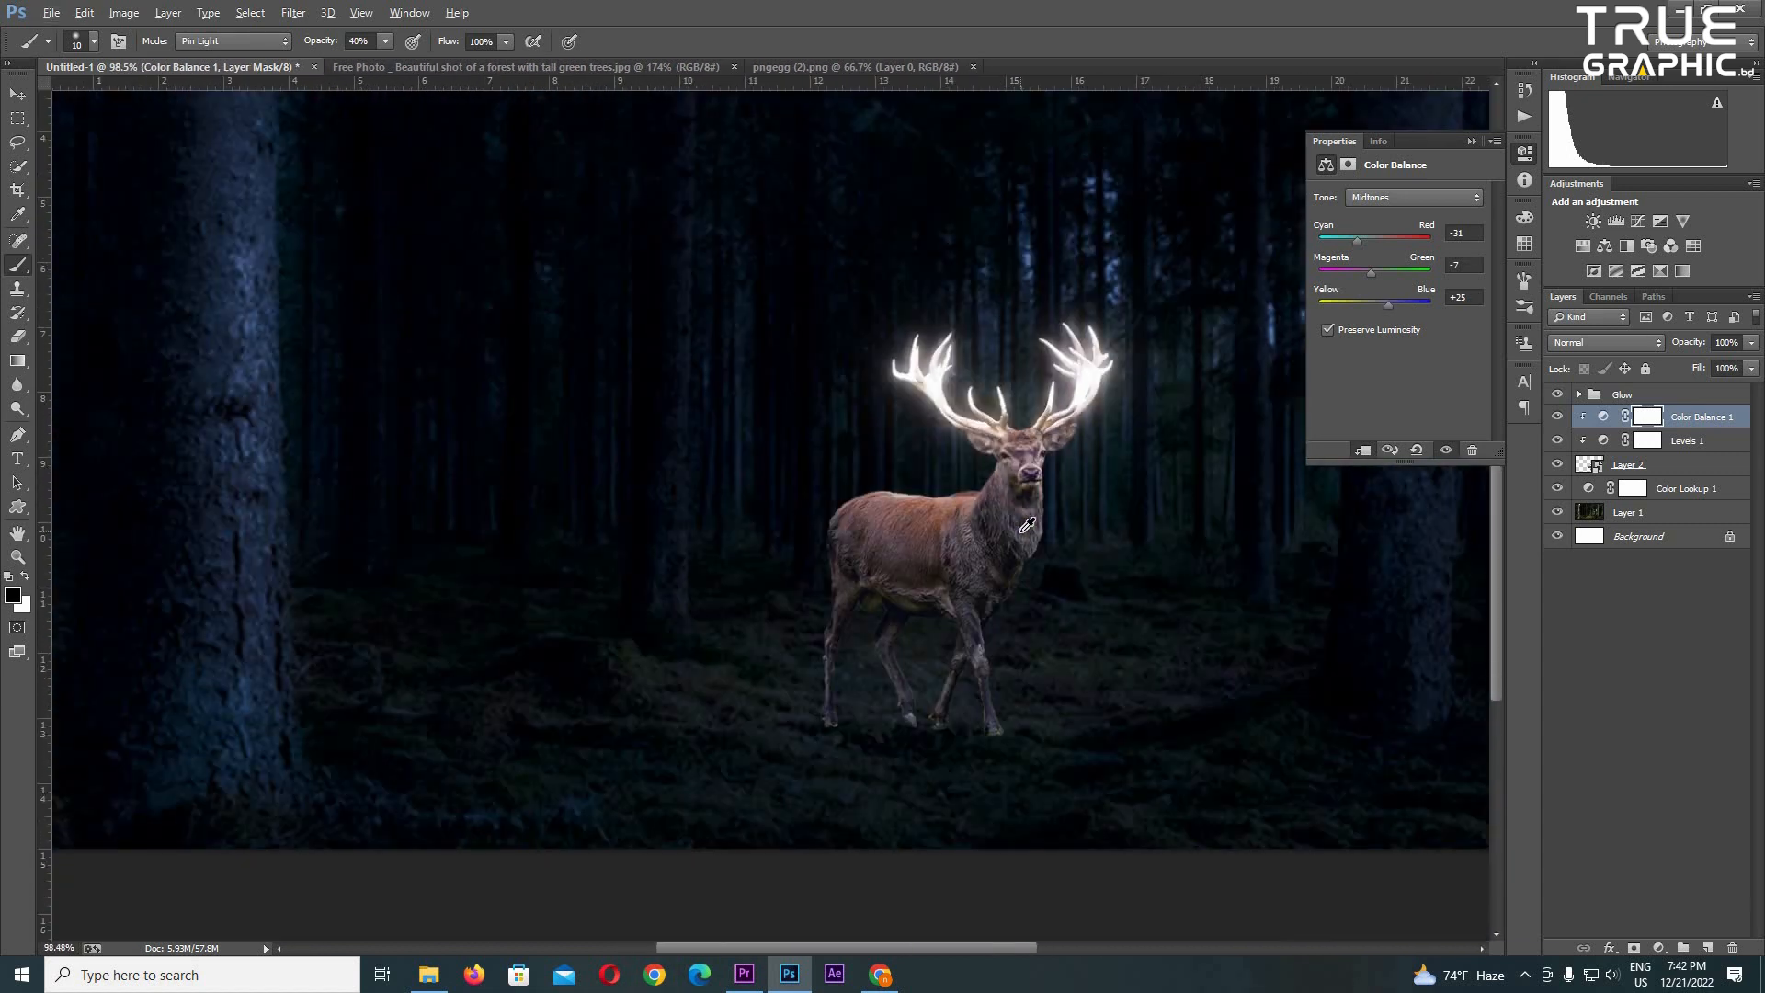
scroll(1027, 525, up, 5)
click(1636, 465)
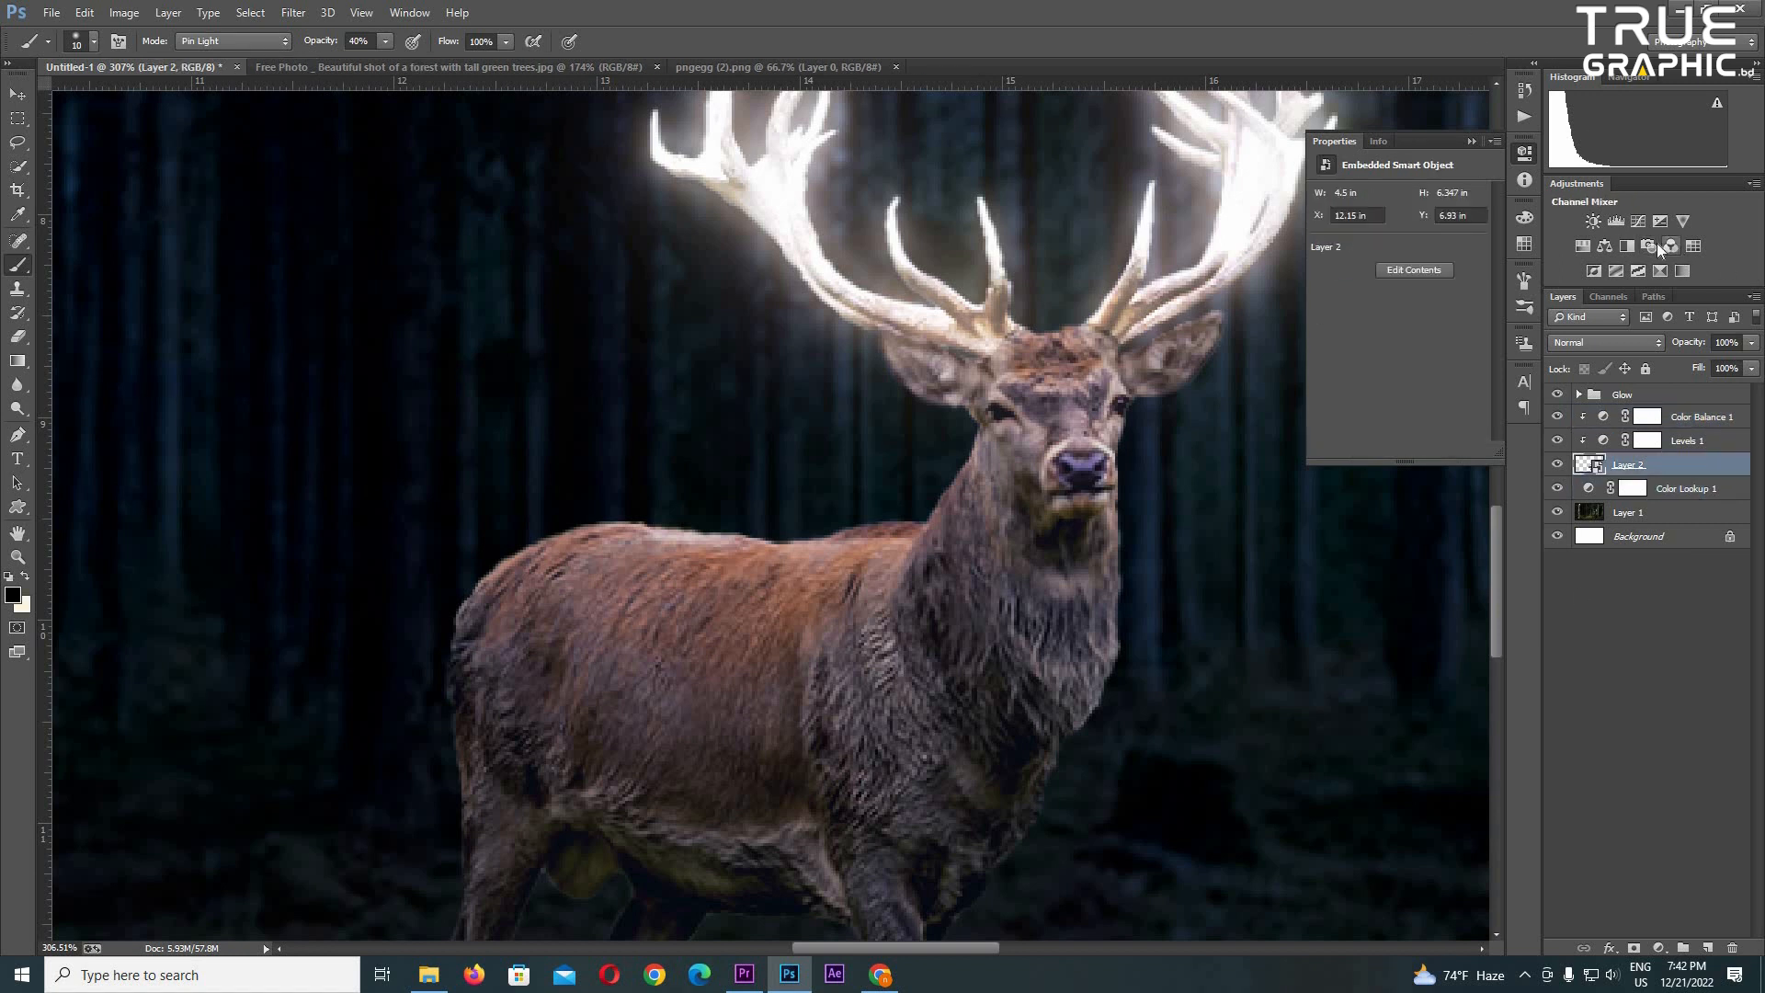
click(1593, 221)
click(1601, 464)
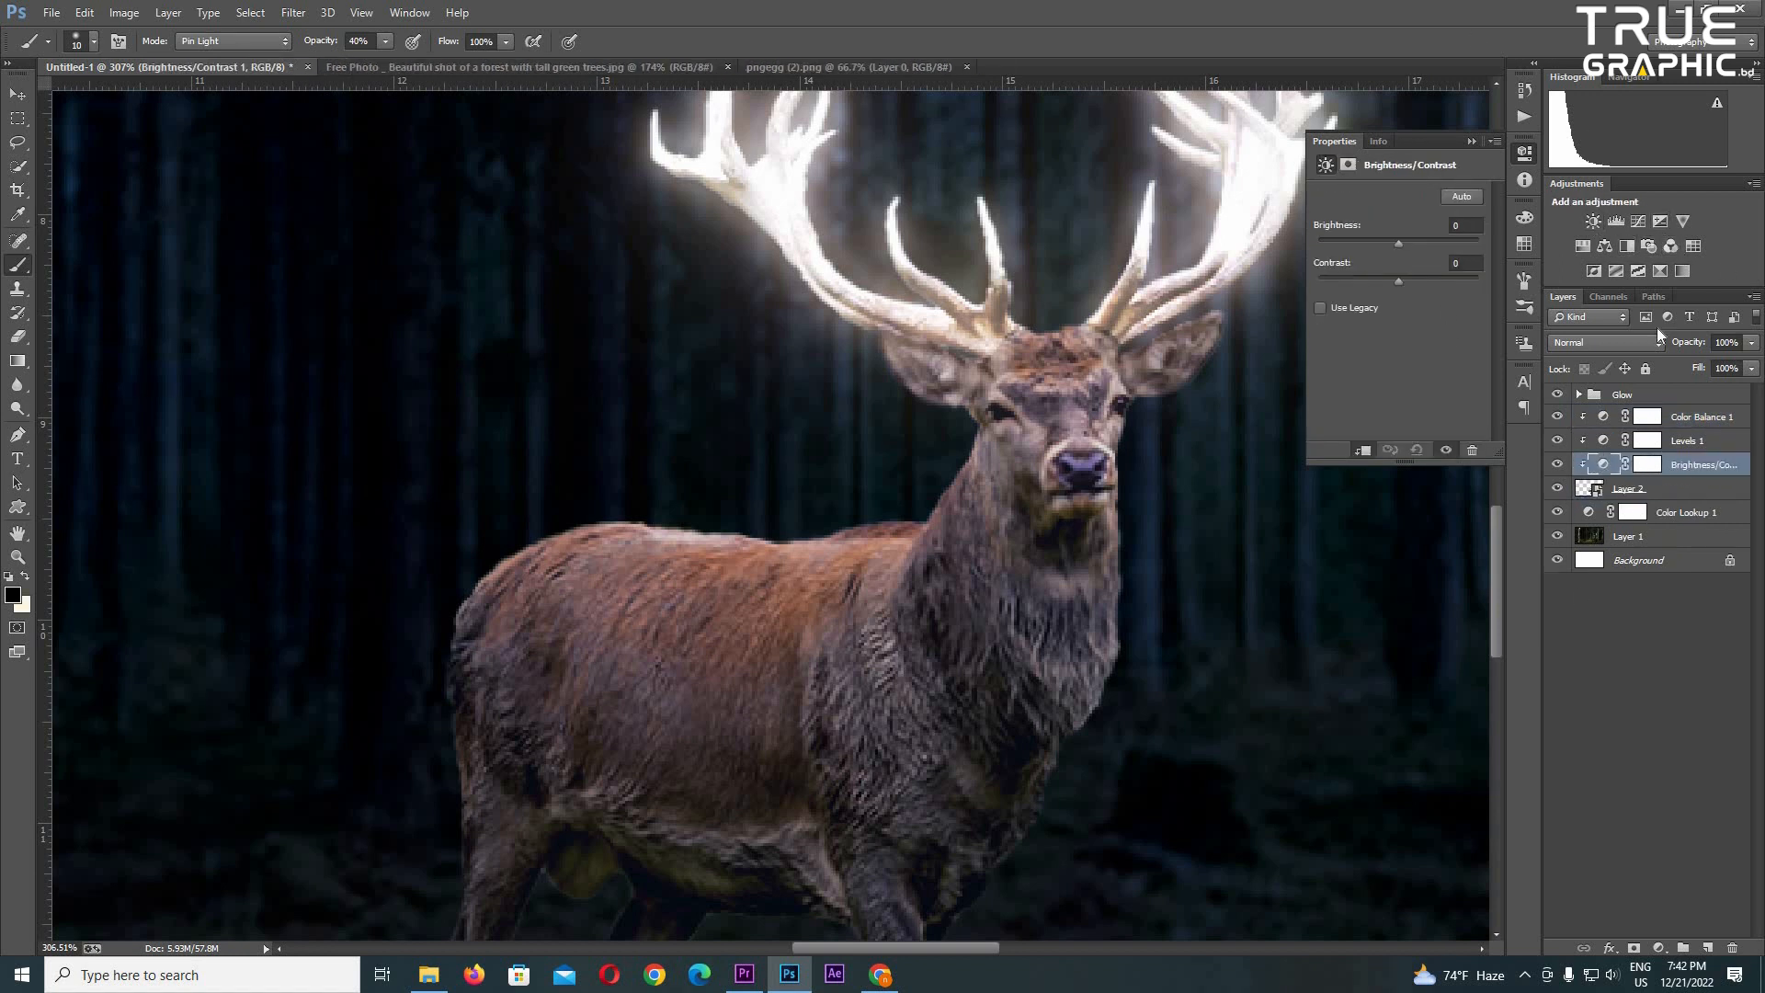
key(Delete)
- Add a brightening Exposure adjustment clipped to the deer layer and invert its mask to black
click(1661, 222)
drag(1414, 244, 1452, 262)
click(1652, 467)
key(ctrl+i)
- Paint white at 20% brush opacity on the Exposure mask to light up the deer's ears, forehead and face
scroll(1022, 522, up, 4)
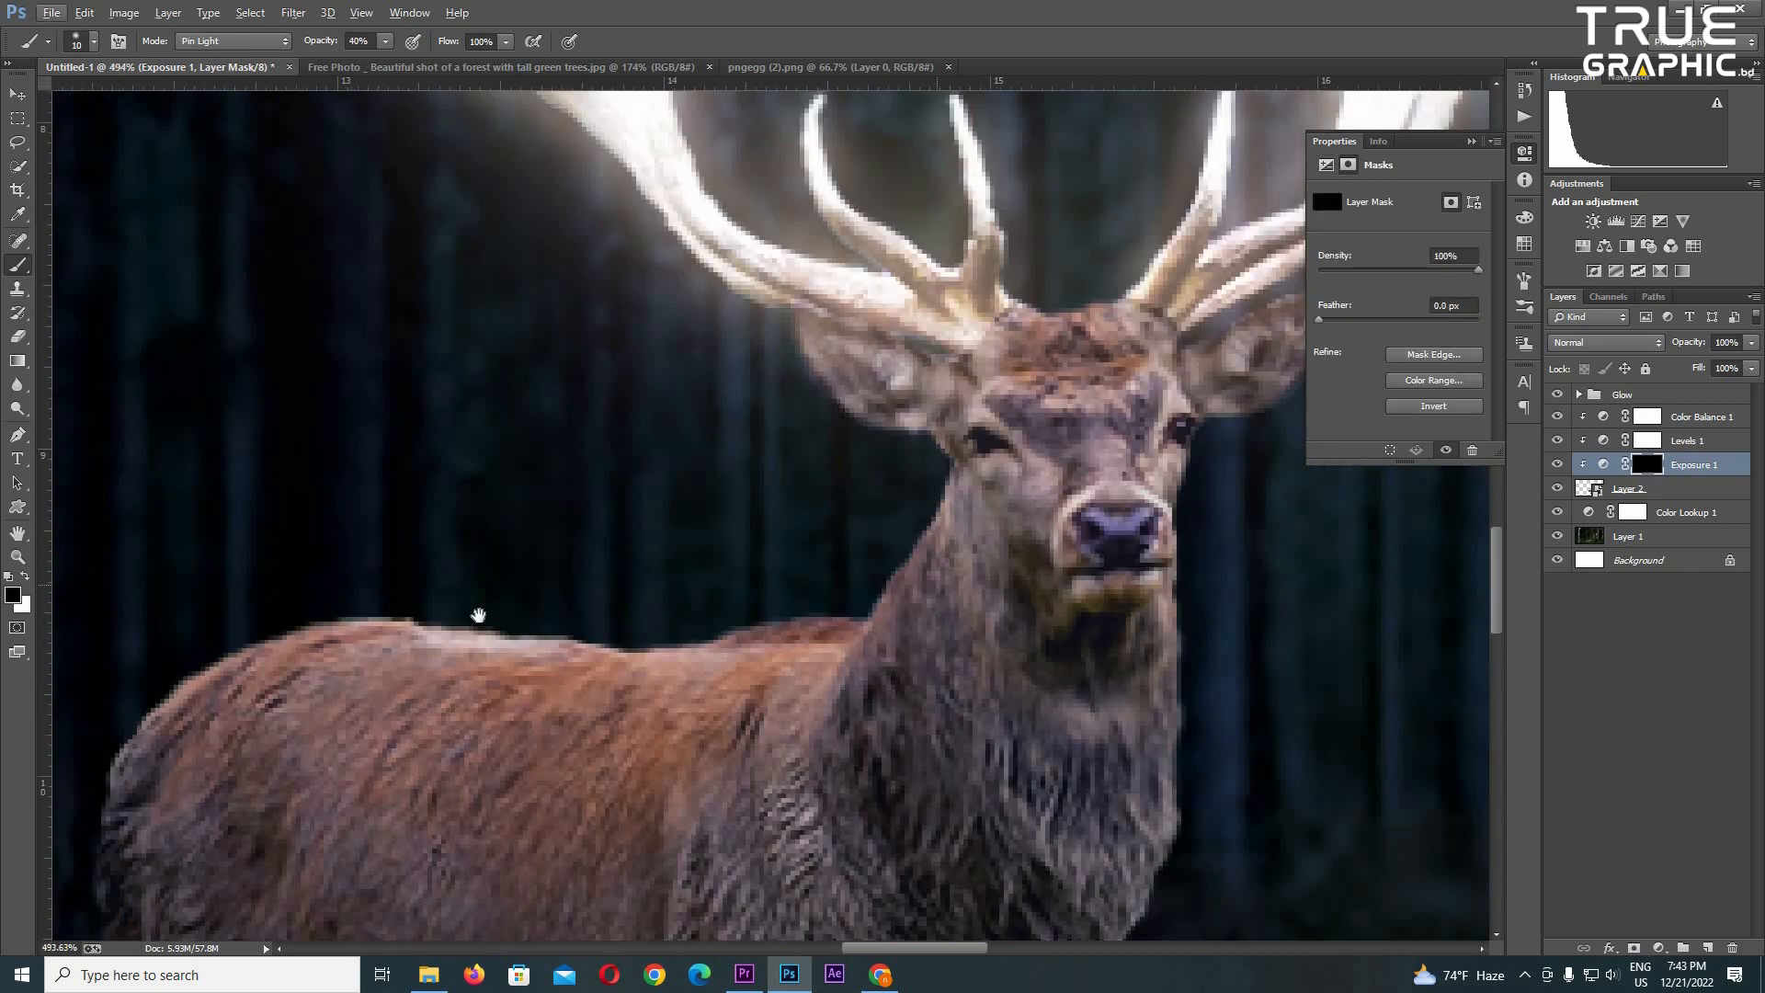
drag(479, 615, 502, 795)
scroll(502, 795, down, 1)
click(1472, 143)
drag(711, 911, 791, 800)
scroll(1102, 372, up, 3)
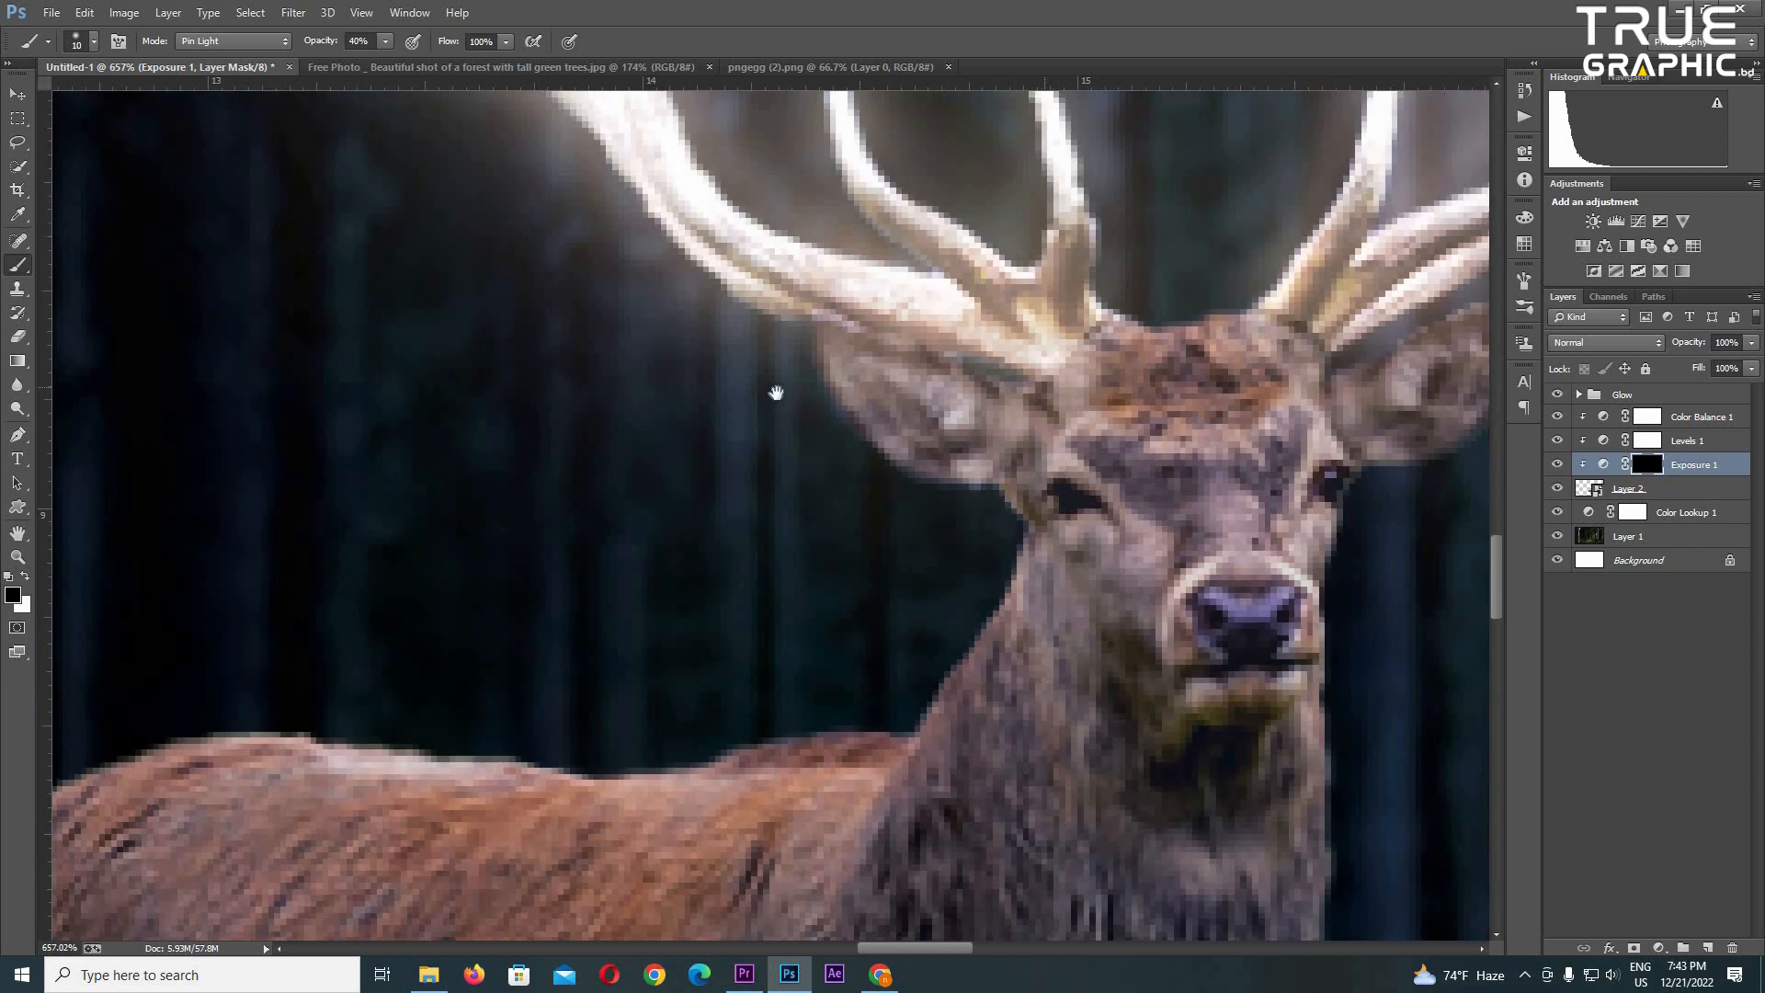
key(x)
key(bracketright)
drag(1035, 311, 1170, 316)
drag(1091, 363, 850, 283)
drag(1136, 453, 958, 445)
mouse_move(1175, 525)
mouse_down()
mouse_move(1198, 532)
mouse_move(1172, 530)
mouse_up()
key(bracketleft)
key(bracketleft)
key(bracketleft)
key(bracketleft)
key(bracketleft)
key(bracketleft)
key(bracketleft)
key(bracketleft)
key(bracketleft)
key(bracketleft)
key(bracketleft)
drag(1199, 359, 1210, 389)
key(bracketright)
key(bracketright)
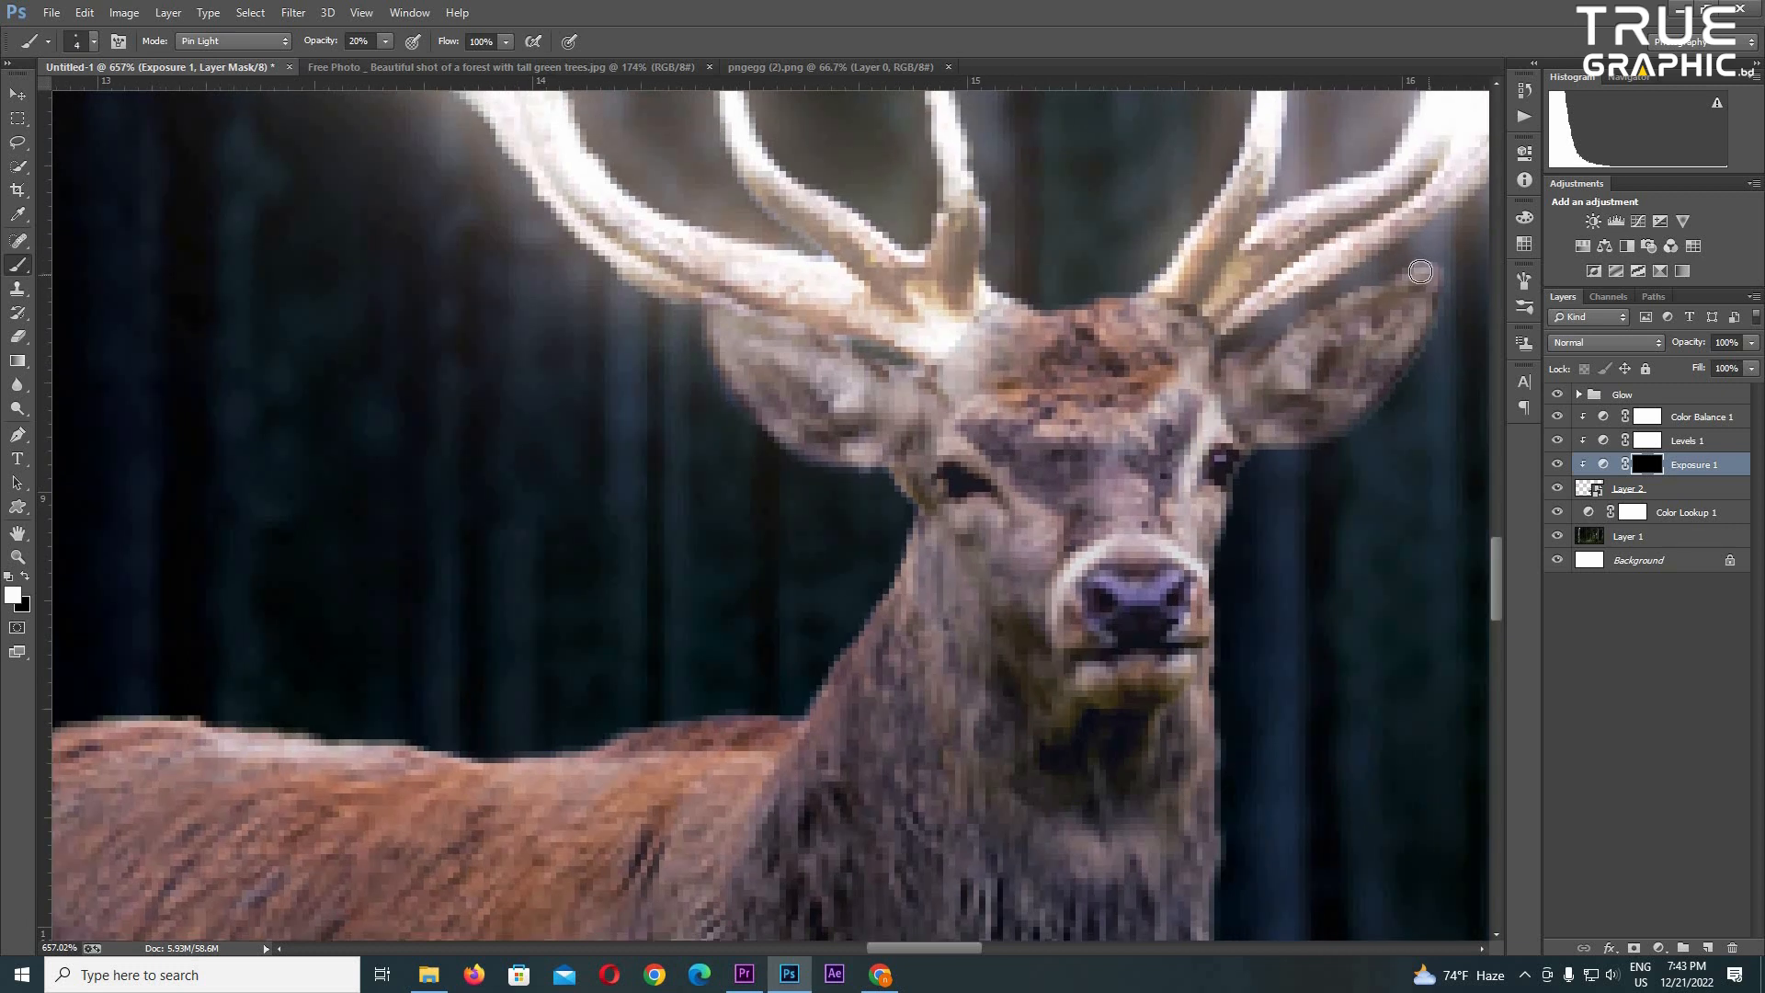
drag(1416, 273, 1197, 369)
drag(1404, 273, 1240, 370)
scroll(1186, 477, down, 6)
scroll(1113, 453, up, 4)
key(bracketright)
key(bracketright)
key(bracketright)
mouse_move(1111, 451)
mouse_down()
mouse_move(1051, 406)
mouse_move(1169, 551)
mouse_move(1130, 672)
mouse_move(1086, 455)
mouse_move(1028, 474)
mouse_move(1083, 477)
mouse_move(1106, 407)
mouse_up()
key(bracketleft)
key(bracketleft)
mouse_move(1225, 384)
mouse_down()
mouse_move(1195, 429)
mouse_move(1173, 317)
mouse_up()
key(bracketleft)
key(bracketleft)
key(bracketleft)
drag(1266, 361, 1207, 378)
key(bracketright)
key(bracketright)
mouse_move(1308, 343)
mouse_down()
mouse_move(1042, 391)
mouse_move(1106, 372)
mouse_up()
key(bracketright)
- Brush white onto the Exposure mask along the deer's neck and back with larger brush sizes up to 60
mouse_move(1052, 424)
mouse_down()
mouse_move(941, 414)
mouse_move(834, 438)
mouse_move(914, 477)
mouse_move(614, 443)
mouse_move(237, 455)
mouse_up()
key(bracketright)
key(bracketright)
key(bracketright)
key(bracketright)
mouse_move(798, 416)
mouse_down()
mouse_move(343, 465)
mouse_move(417, 466)
mouse_up()
drag(239, 588, 442, 515)
scroll(742, 516, down, 2)
scroll(739, 522, down, 3)
mouse_move(741, 449)
mouse_down()
mouse_move(781, 386)
mouse_move(802, 541)
mouse_move(738, 502)
mouse_up()
drag(671, 497, 441, 485)
key(bracketright)
key(bracketright)
key(bracketright)
key(bracketright)
drag(552, 515, 676, 519)
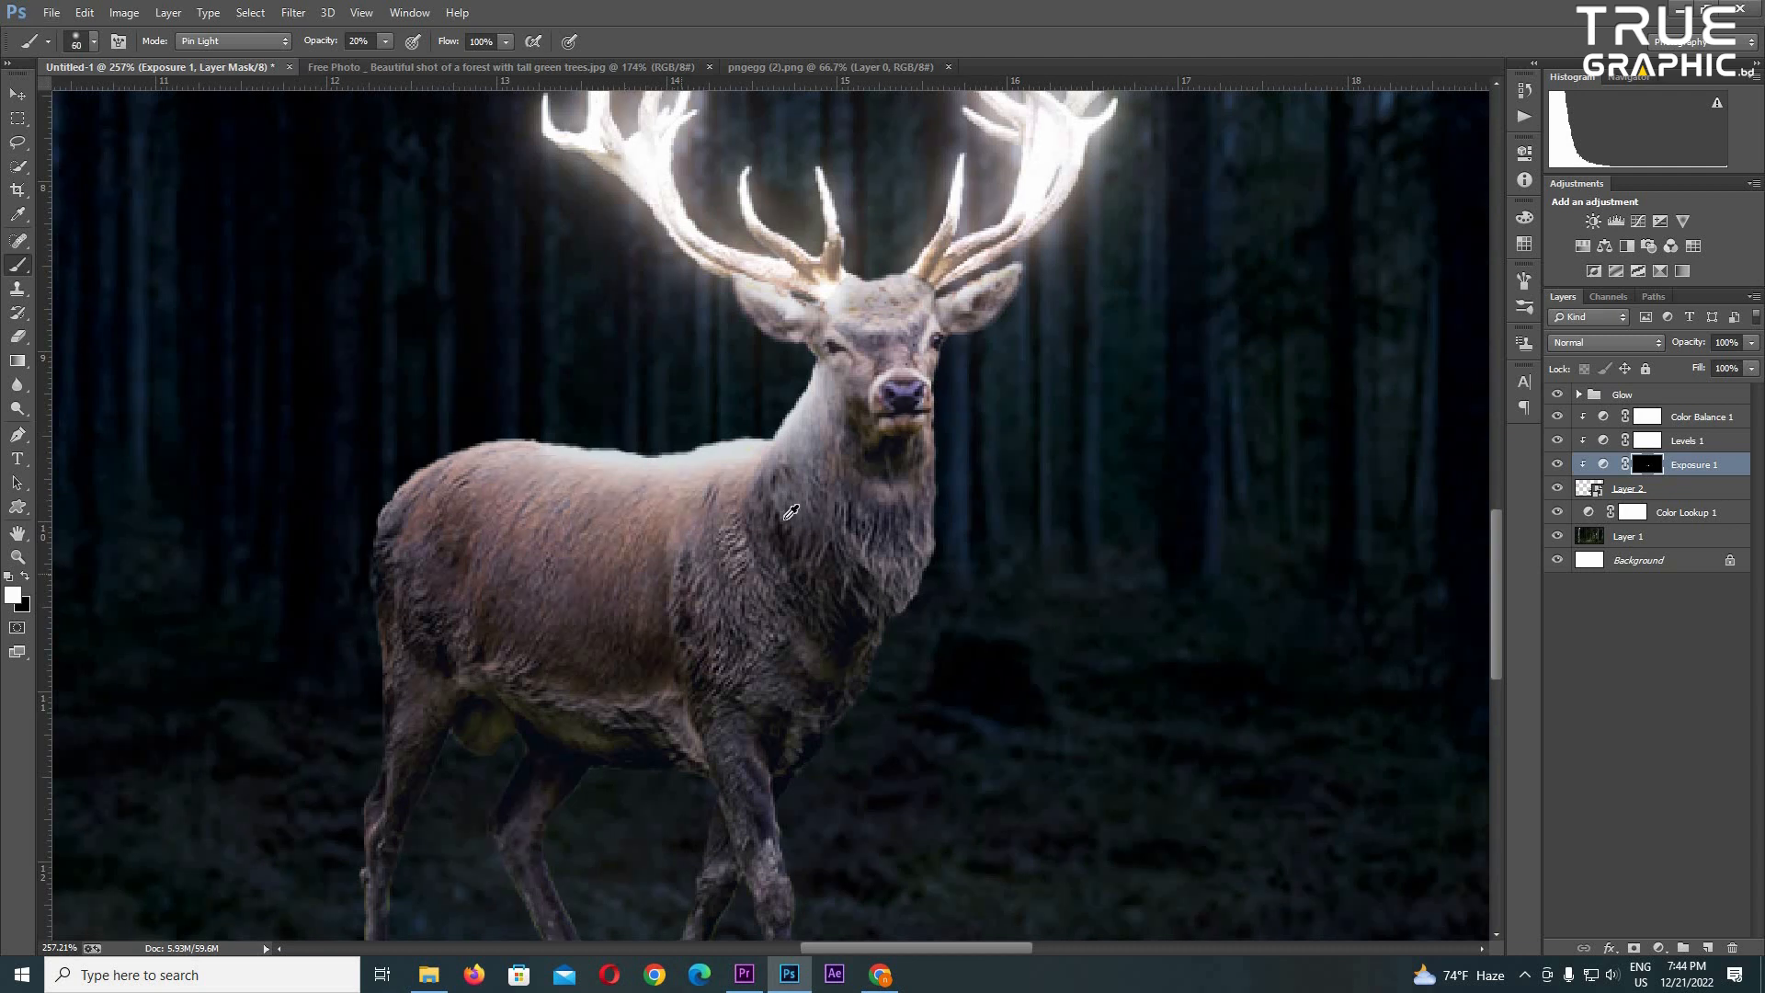
drag(788, 512, 831, 581)
scroll(774, 492, down, 9)
scroll(786, 634, up, 5)
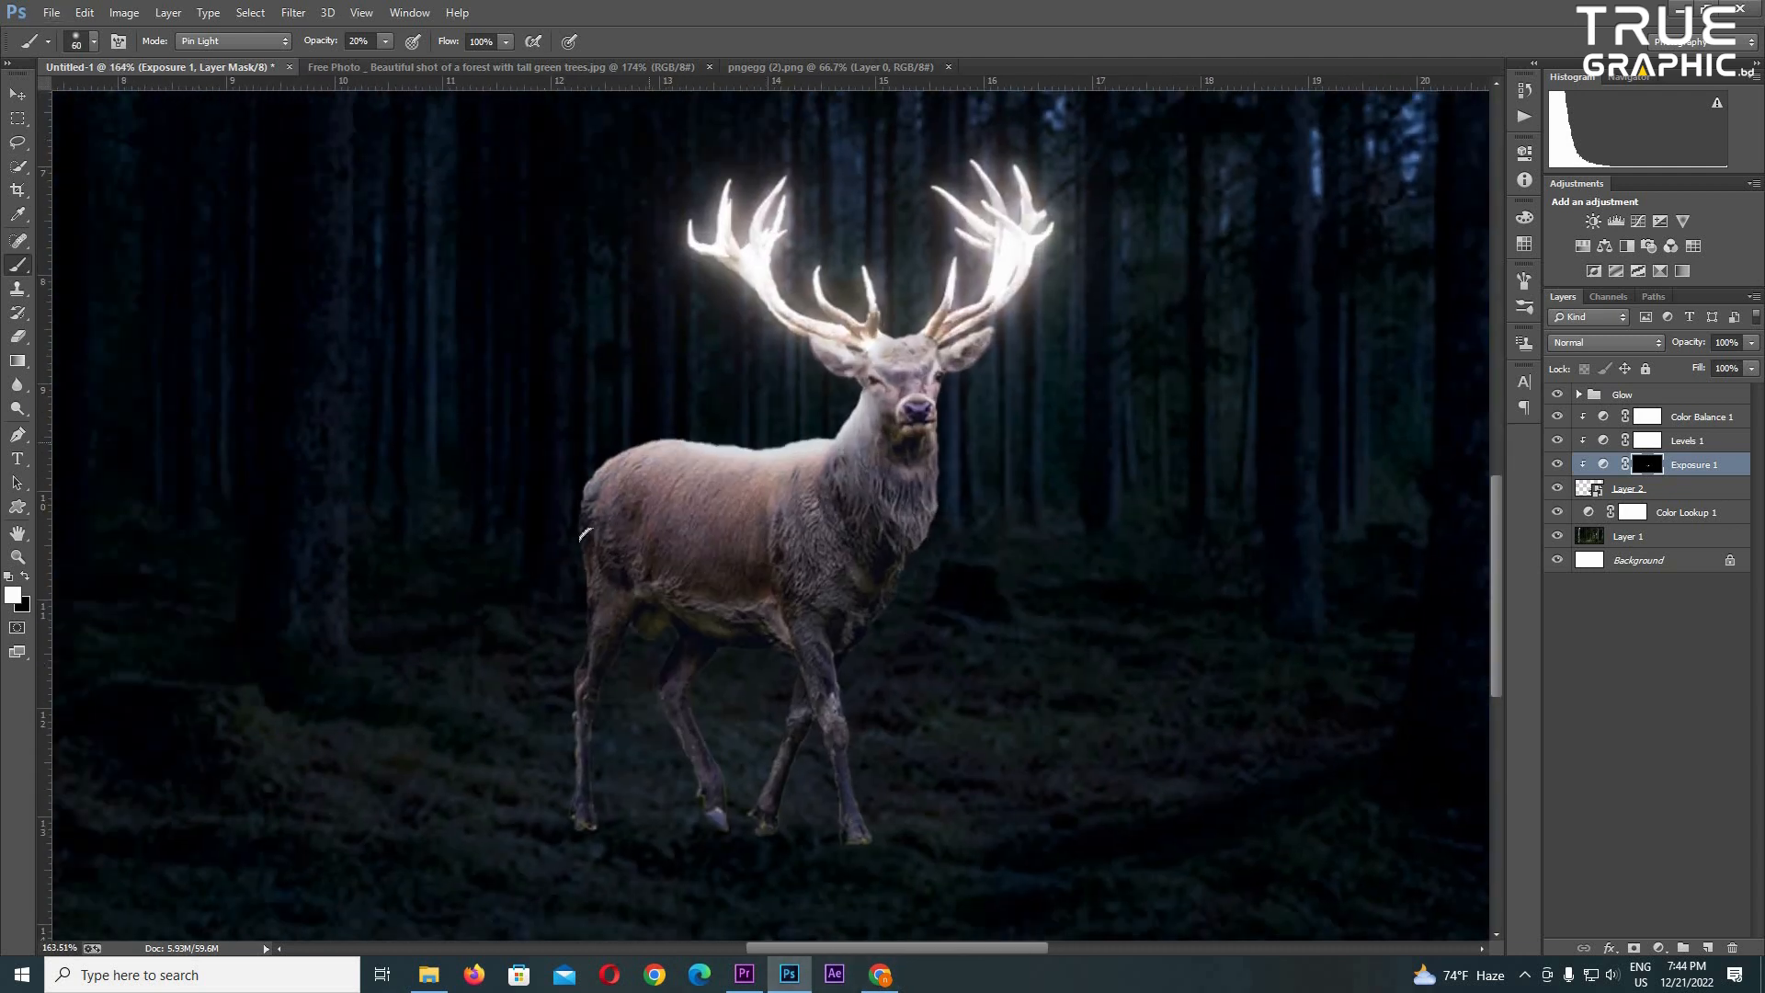
- Add a new layer beneath the deer layer and prepare a brush at 10% opacity with a light colour sampled from the fur
scroll(868, 680, up, 4)
drag(872, 624, 894, 735)
scroll(893, 735, up, 4)
click(1690, 488)
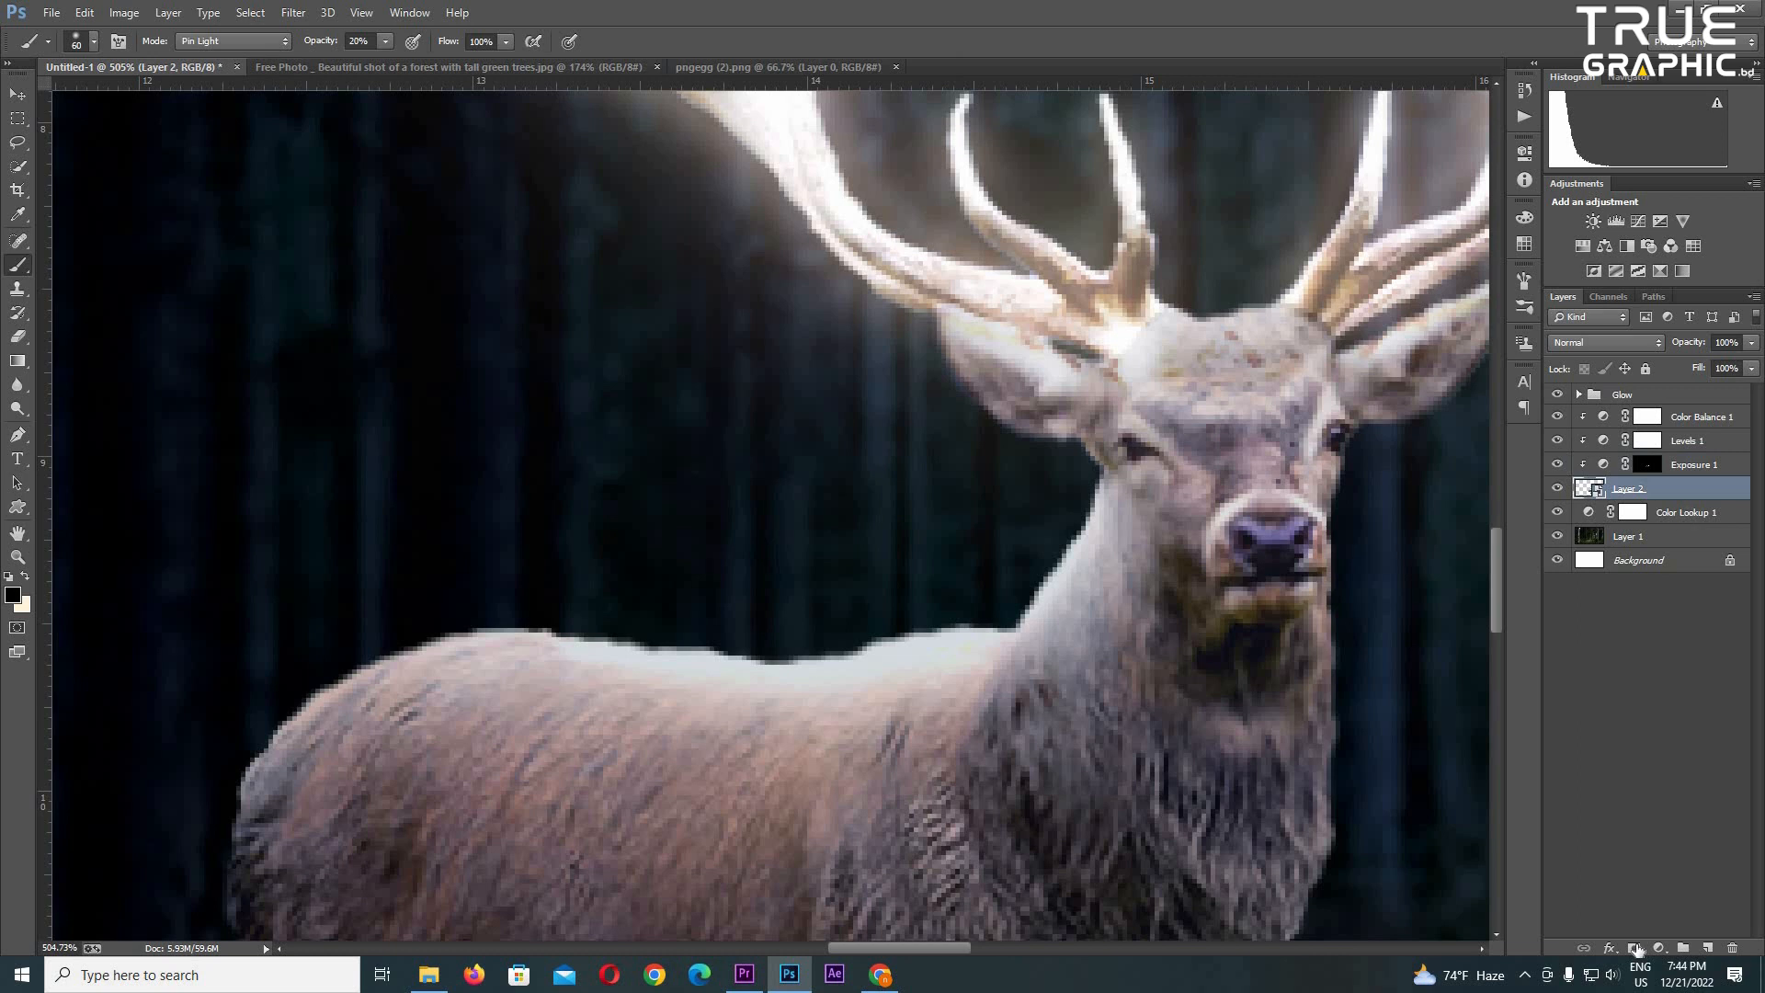
ctrl+click(1707, 948)
scroll(1008, 708, up, 3)
alt+click(1040, 662)
key(bracketright)
key(1)
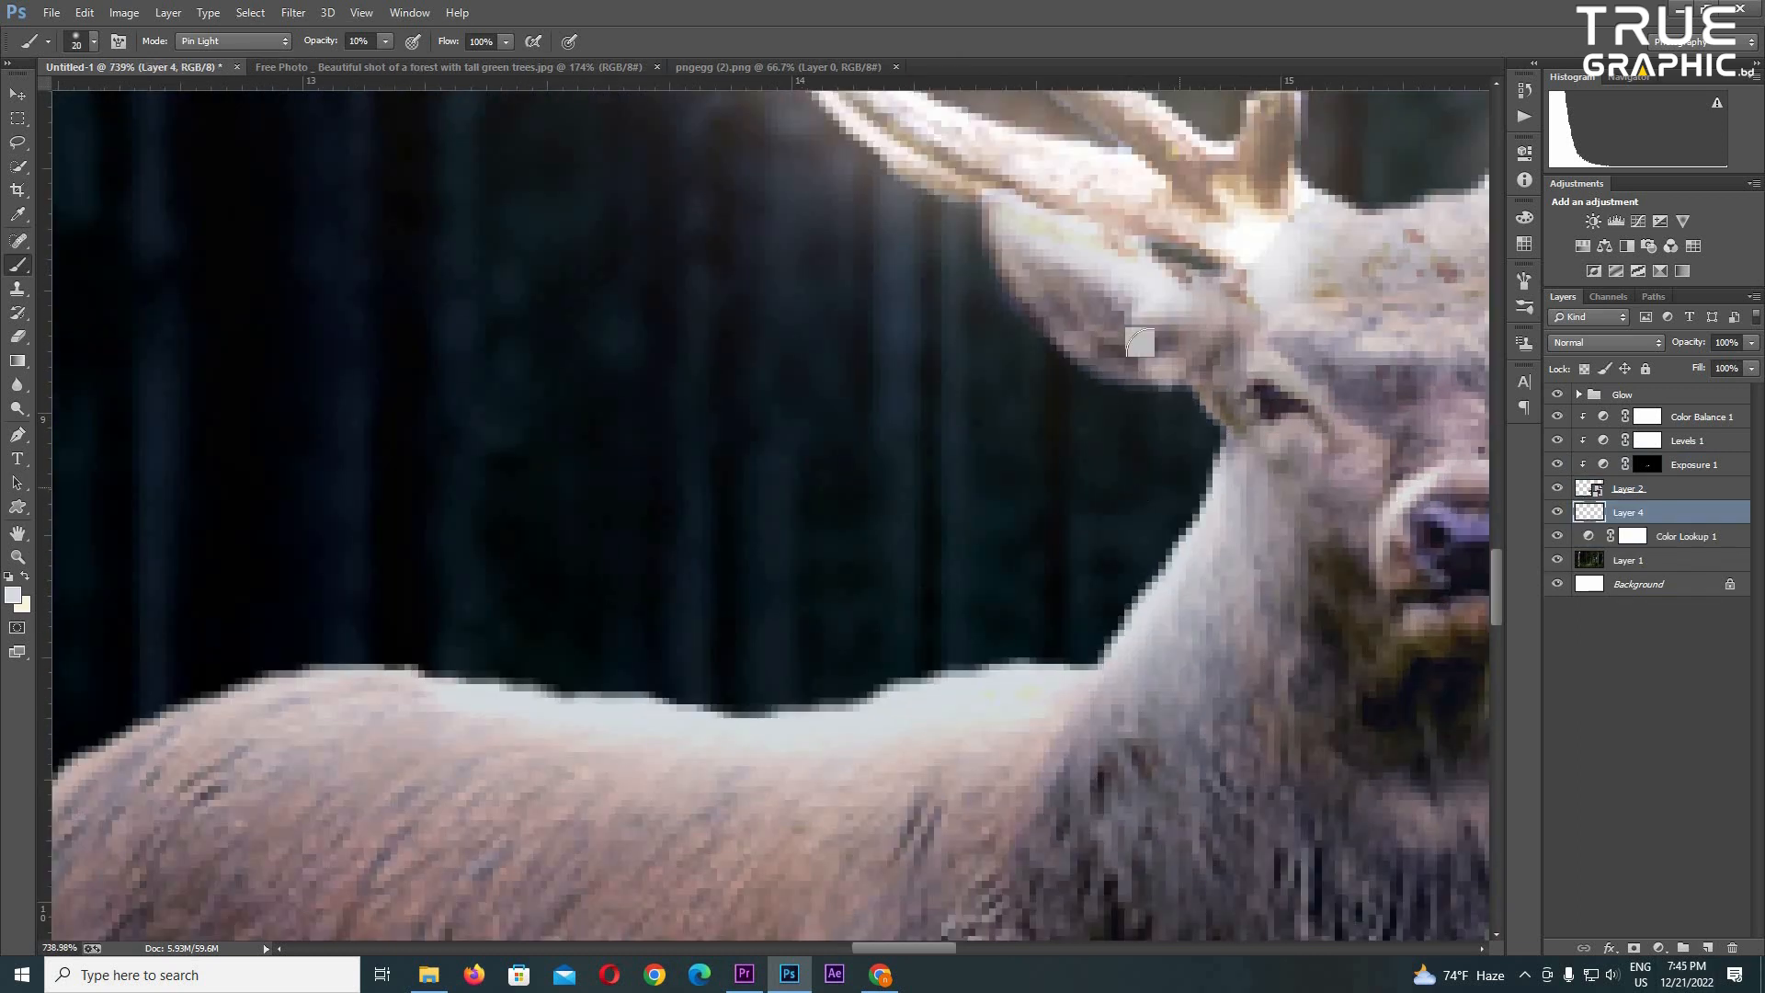
- Paint a faint light rim on Layer 4 behind the deer's neck and along its back
key(bracketright)
key(bracketright)
drag(1186, 441, 1090, 644)
drag(993, 666, 340, 667)
drag(708, 492, 925, 283)
mouse_move(754, 473)
mouse_down()
mouse_move(501, 465)
mouse_move(221, 781)
mouse_up()
drag(447, 759, 285, 843)
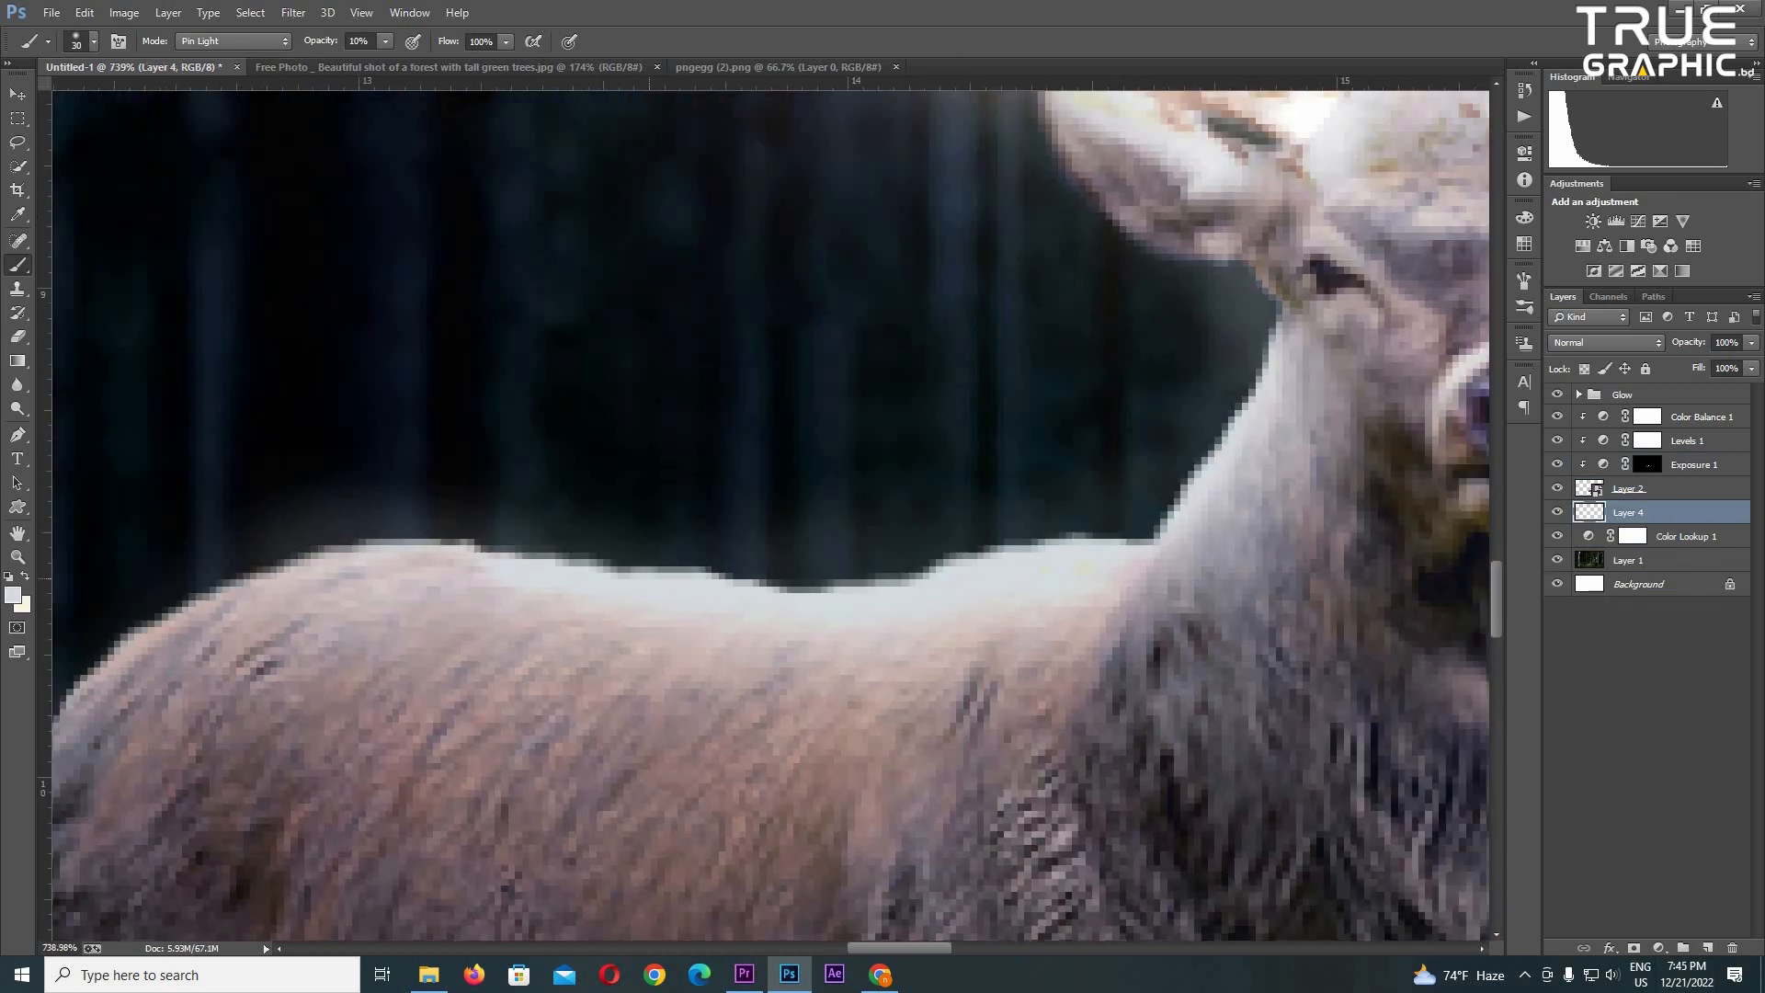
- Extend the soft glow around the deer on Layer 4 at 5% brush opacity, enlarging the brush to 150
key(bracketright)
key(bracketright)
key(bracketright)
click(1079, 484)
scroll(894, 594, down, 5)
drag(1287, 707, 901, 814)
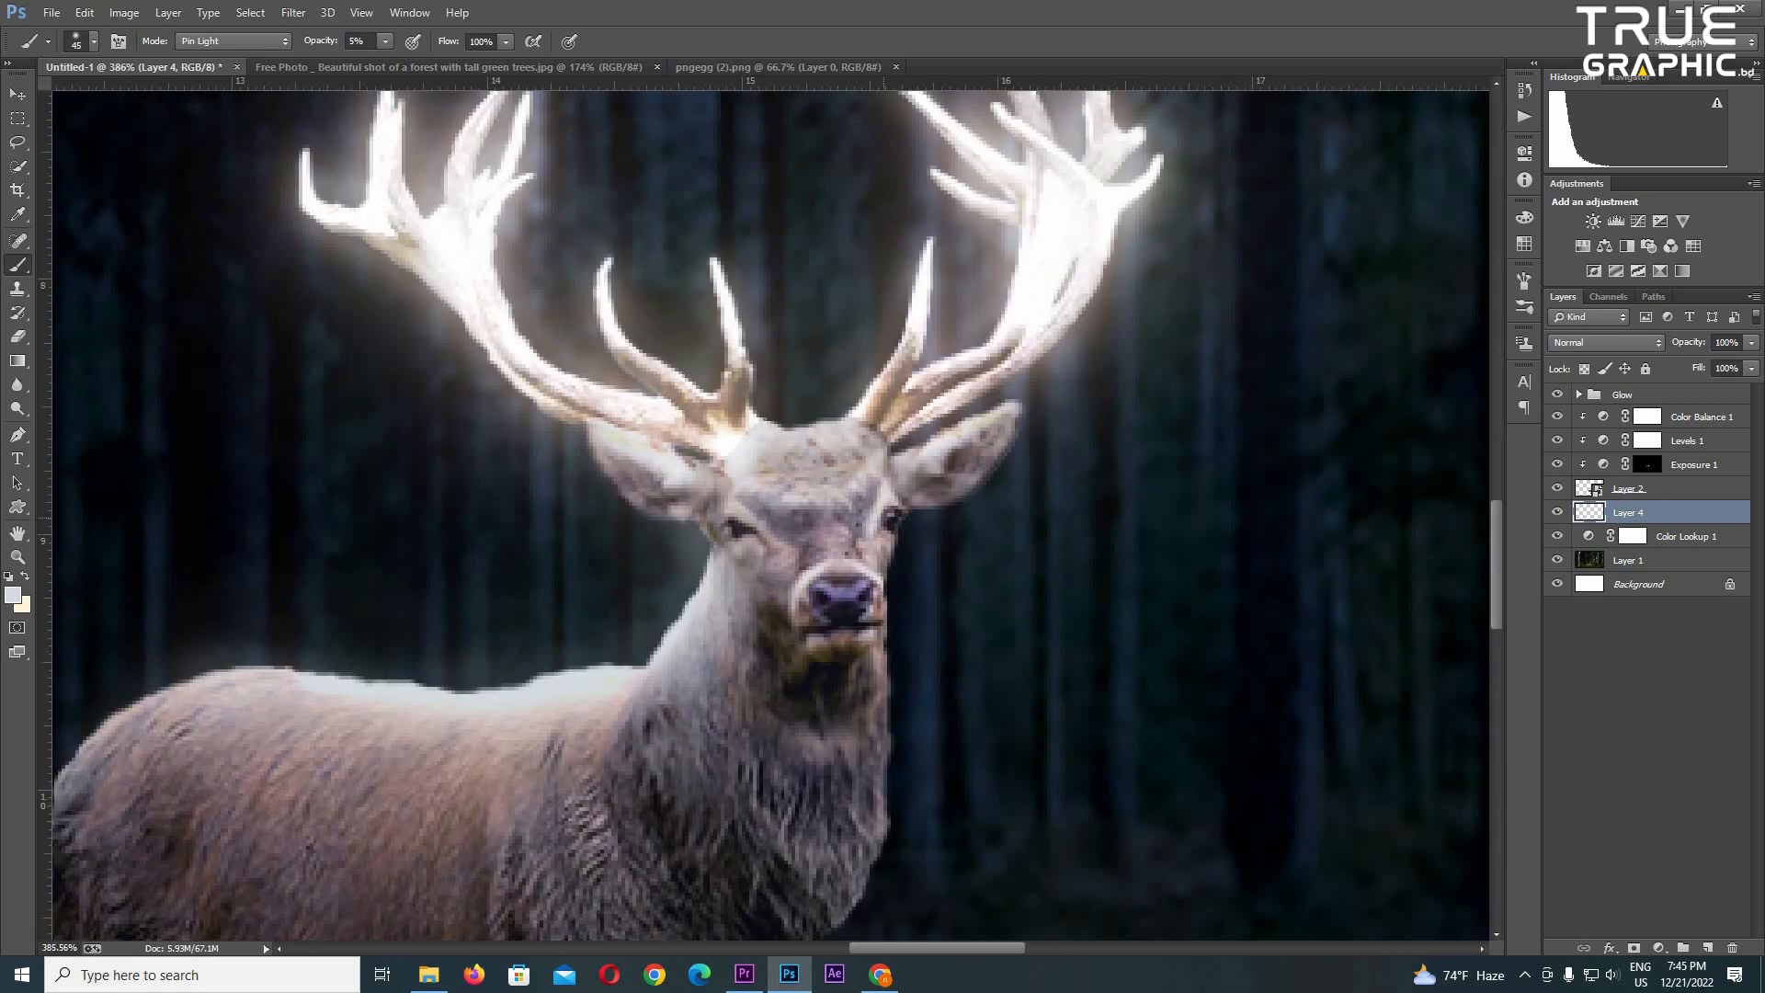
drag(873, 722, 990, 503)
drag(935, 881, 888, 959)
scroll(888, 937, down, 4)
key(bracketright)
key(bracketright)
key(bracketright)
key(bracketright)
key(bracketright)
key(bracketright)
key(bracketright)
key(bracketright)
mouse_move(782, 682)
mouse_down()
mouse_move(657, 488)
mouse_move(820, 429)
mouse_move(1048, 527)
mouse_up()
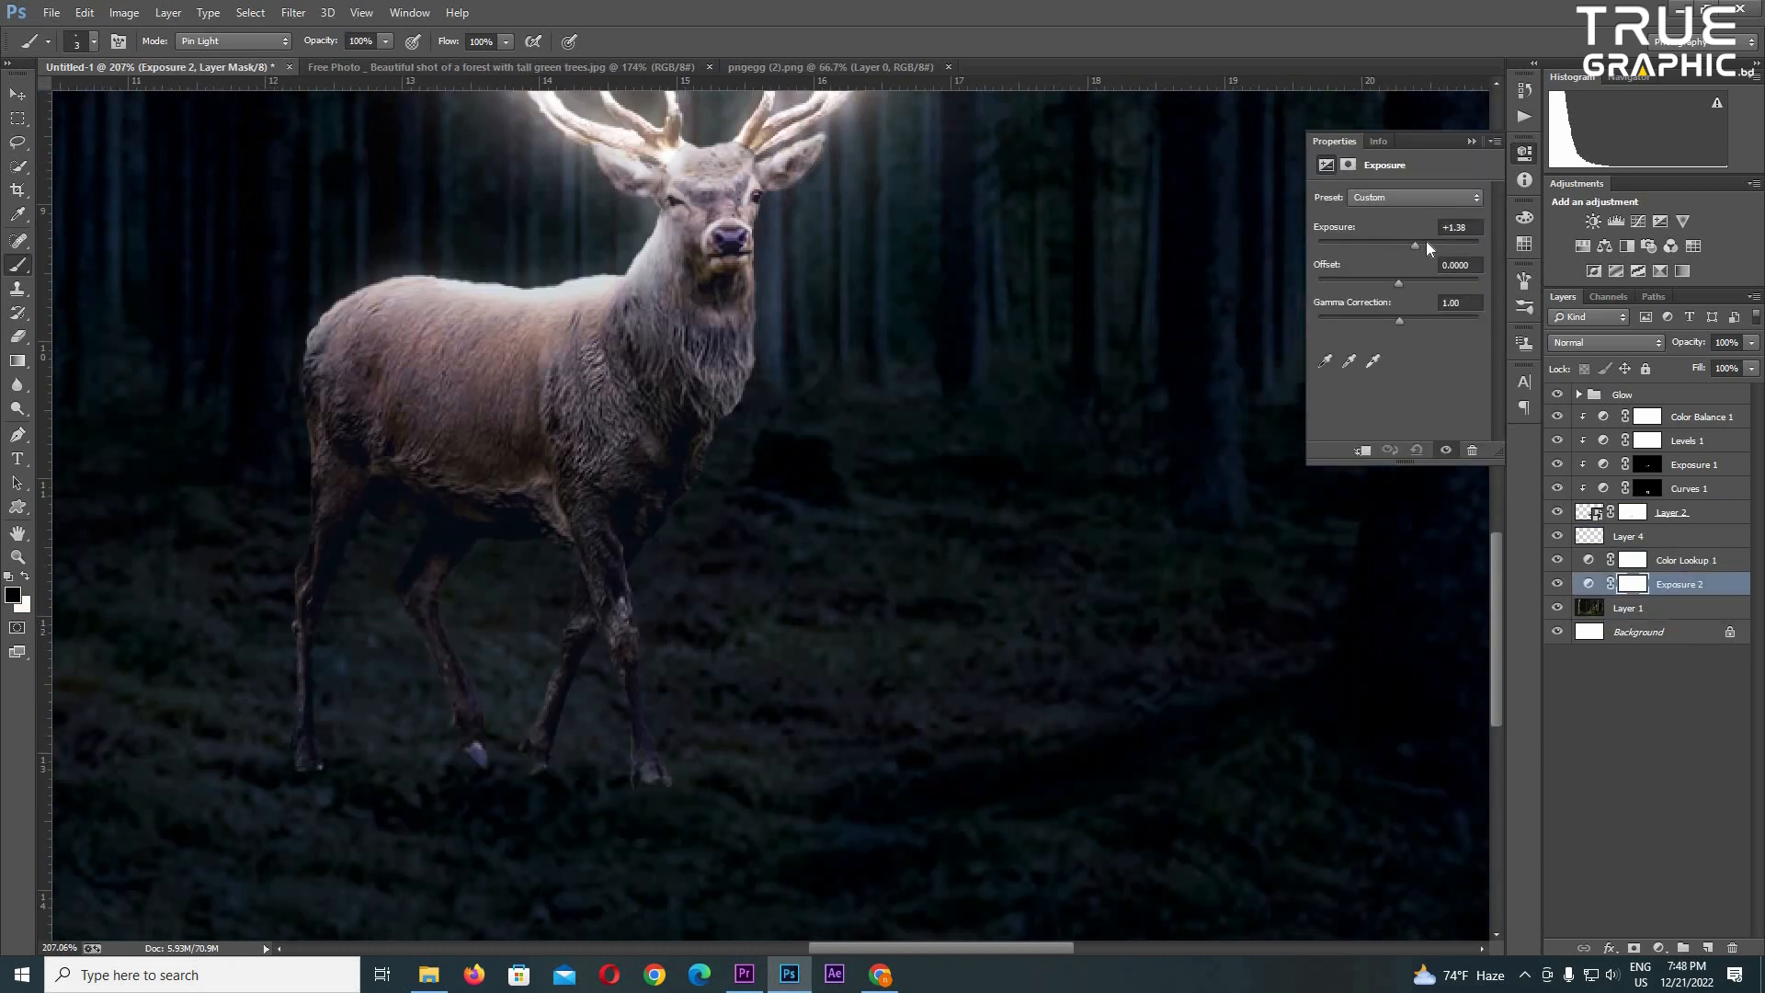
- Set the Exposure 2 adjustment over the forest background to +1.15 and select Layer 1
drag(1425, 241, 1414, 244)
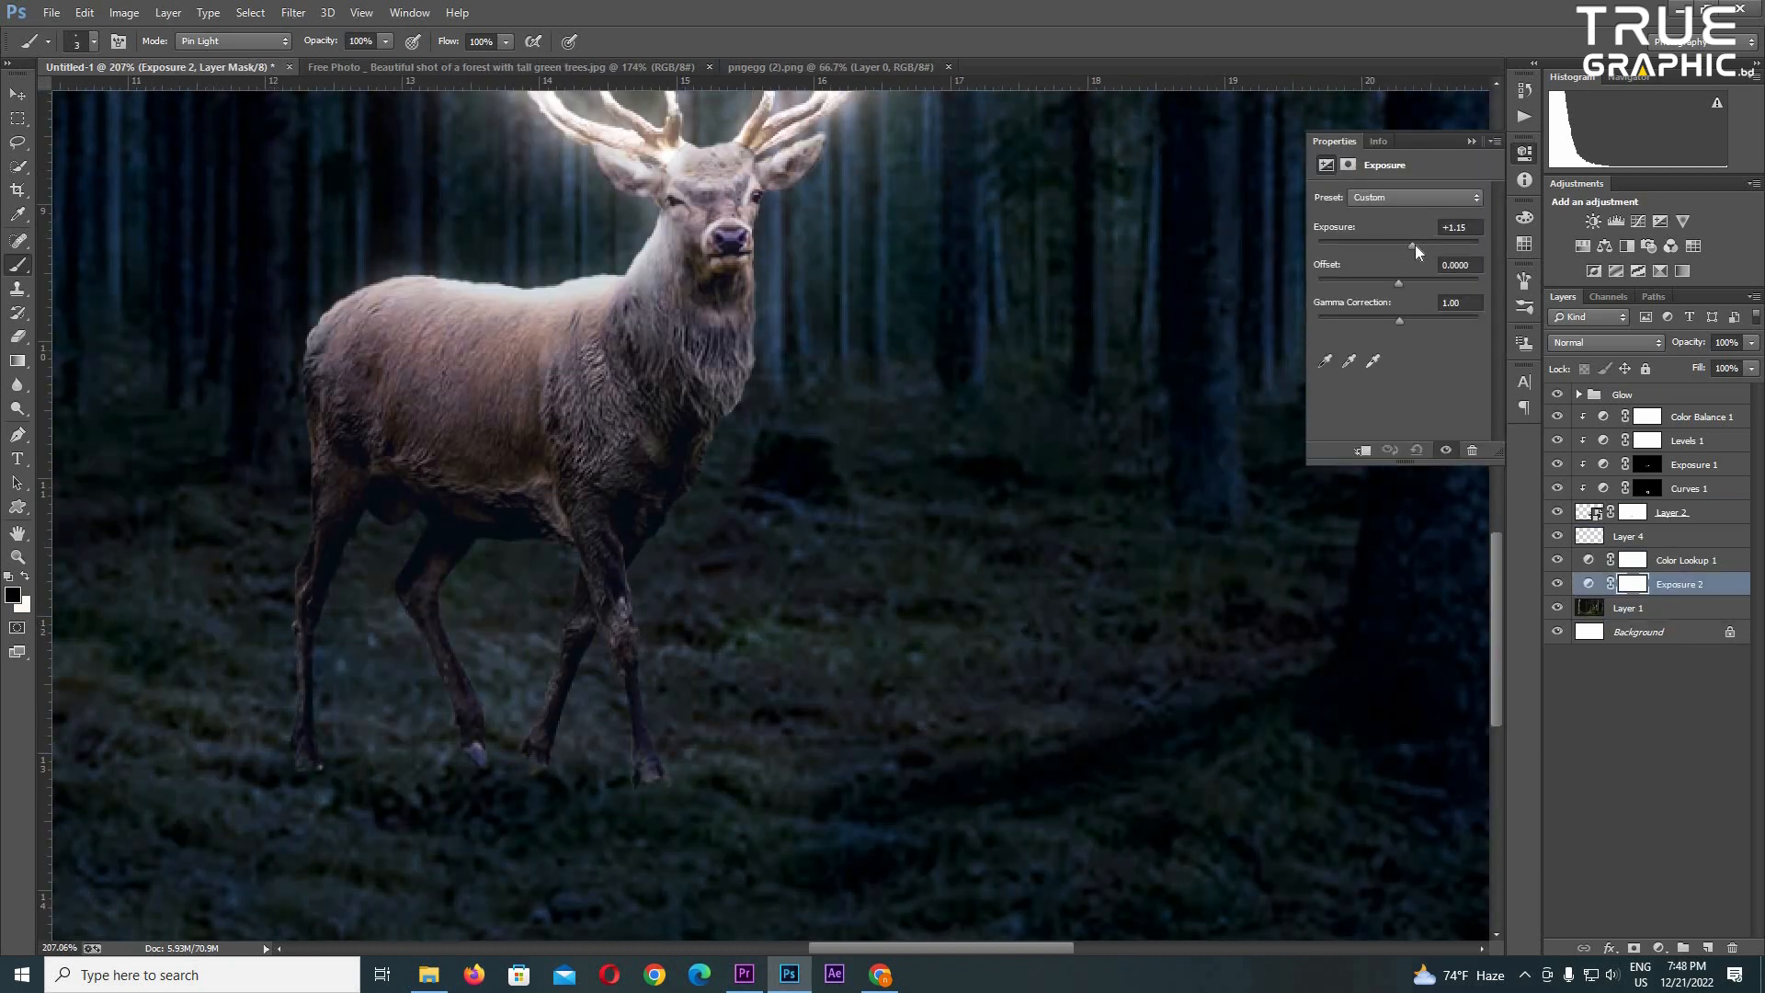
click(1672, 610)
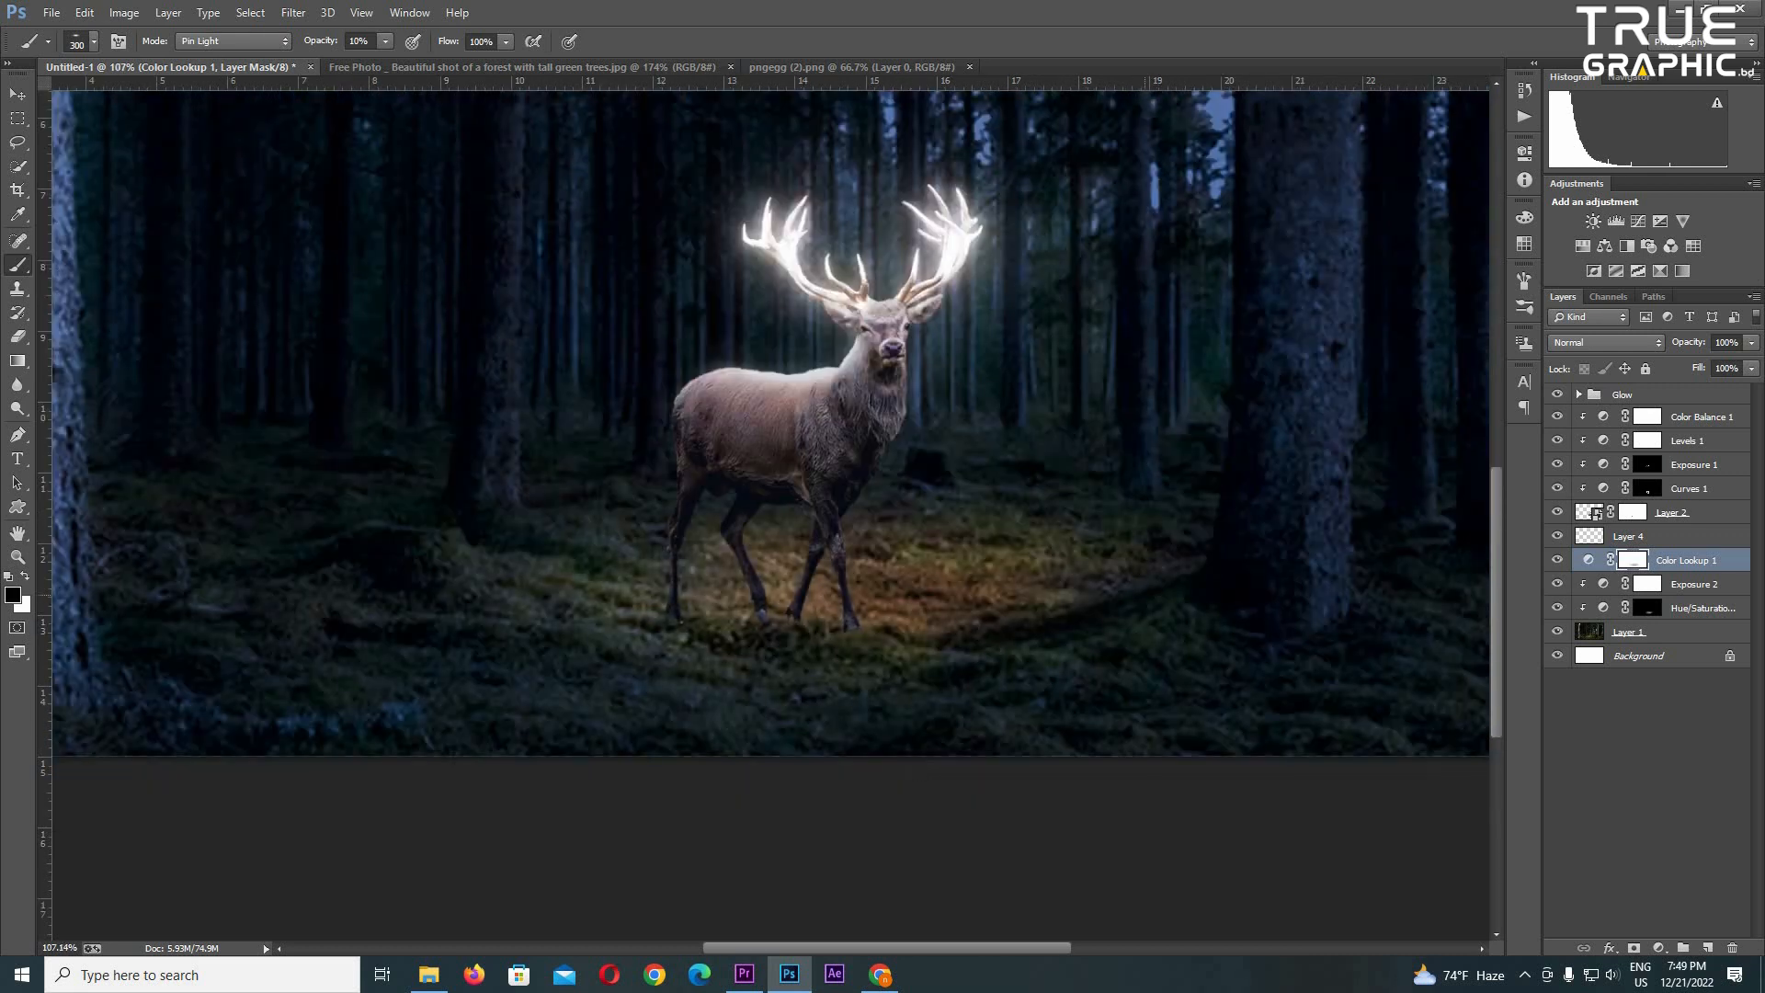
drag(1016, 559, 882, 821)
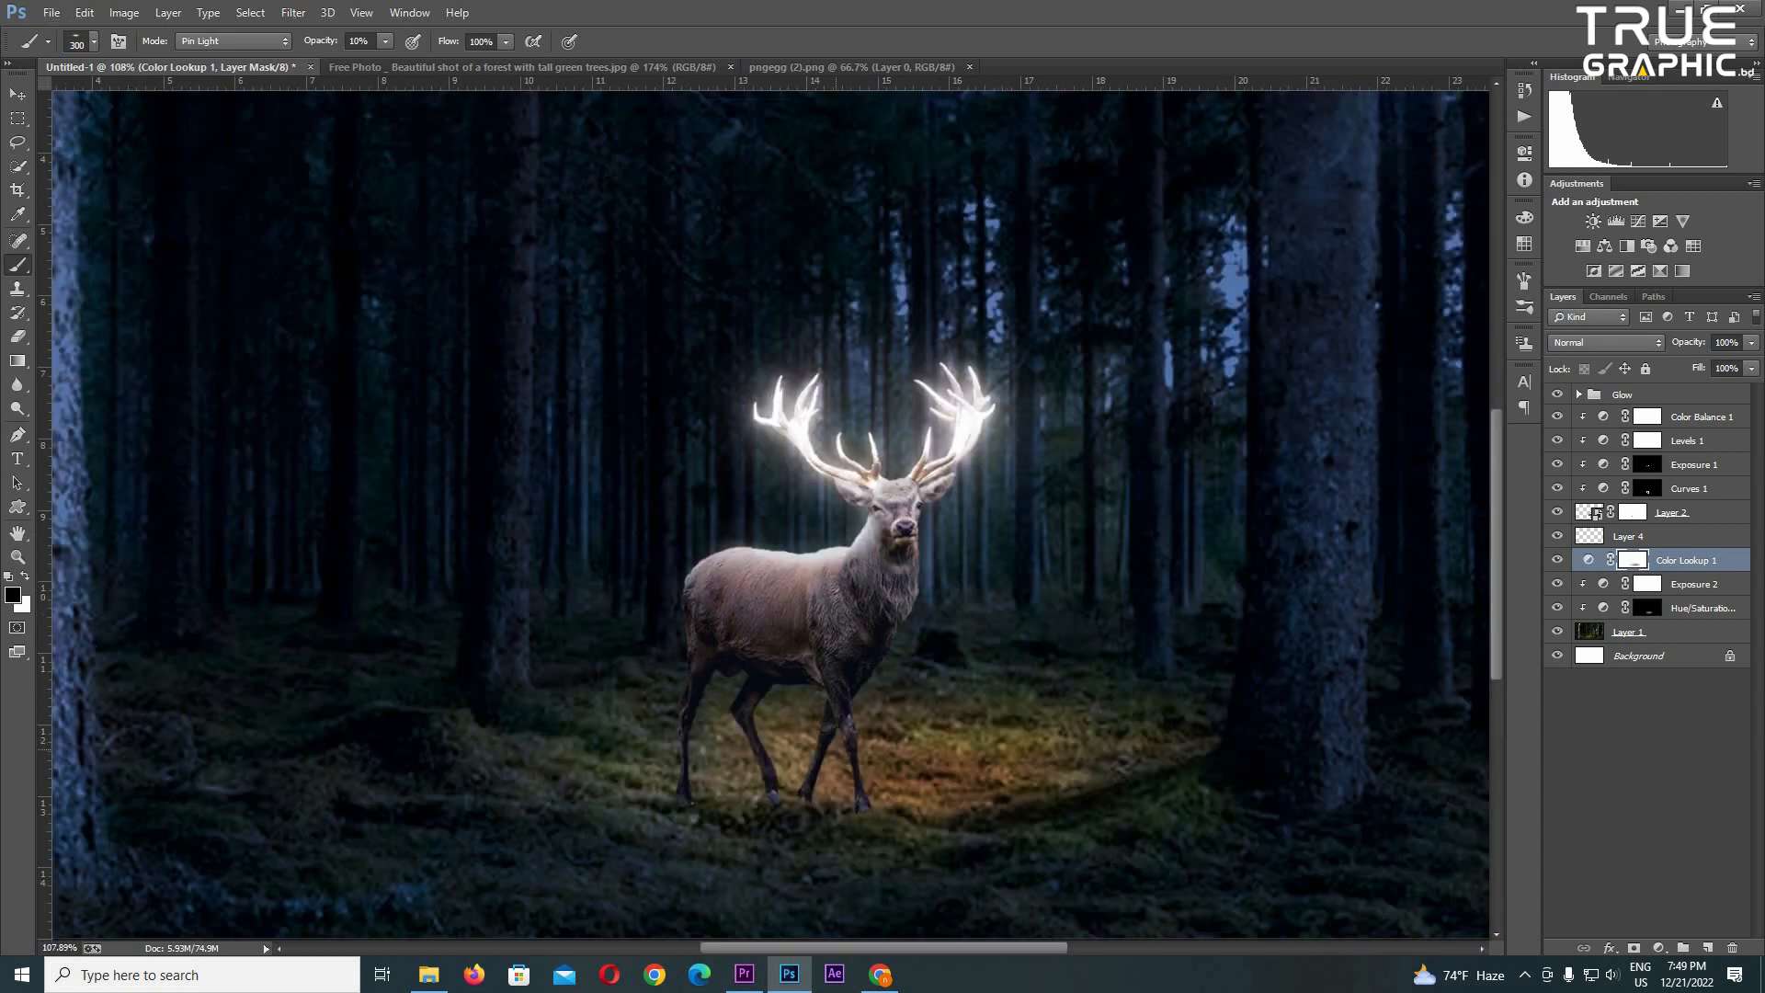
- Clip an Exposure adjustment to the deer's Group 1 with exposure -2.91 and offset -0.0172
scroll(951, 773, down, 5)
scroll(794, 737, up, 6)
scroll(974, 676, down, 4)
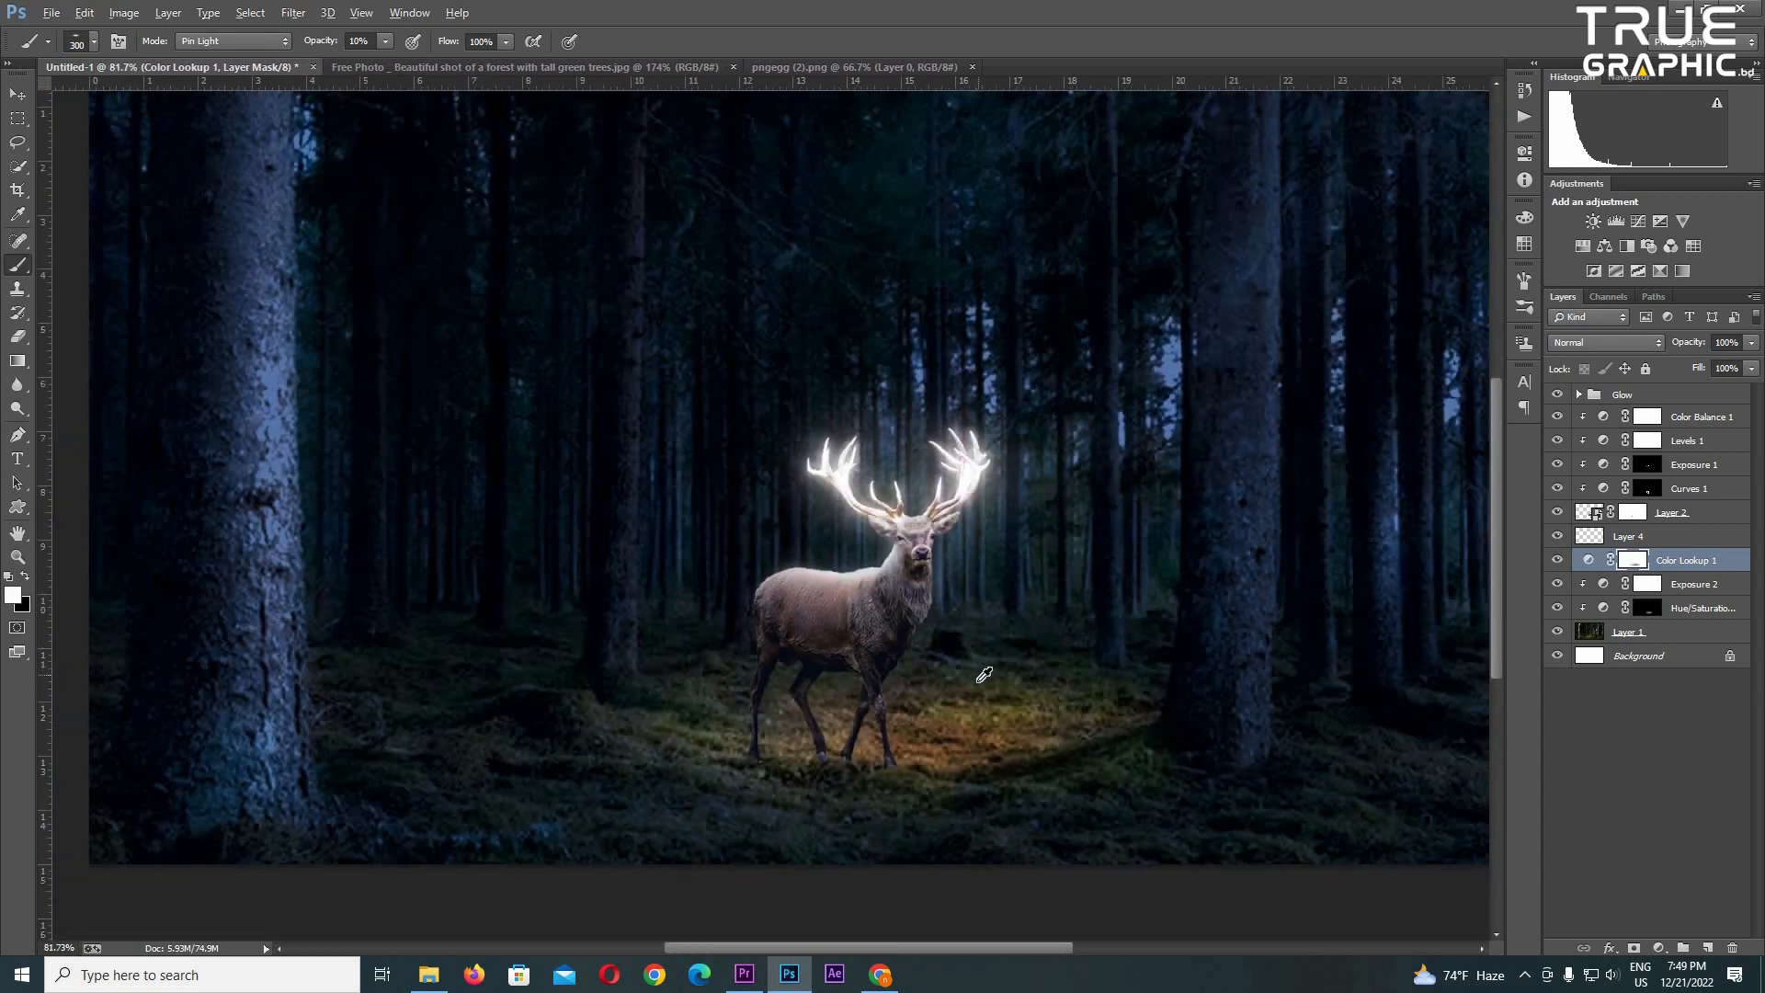
scroll(873, 708, up, 6)
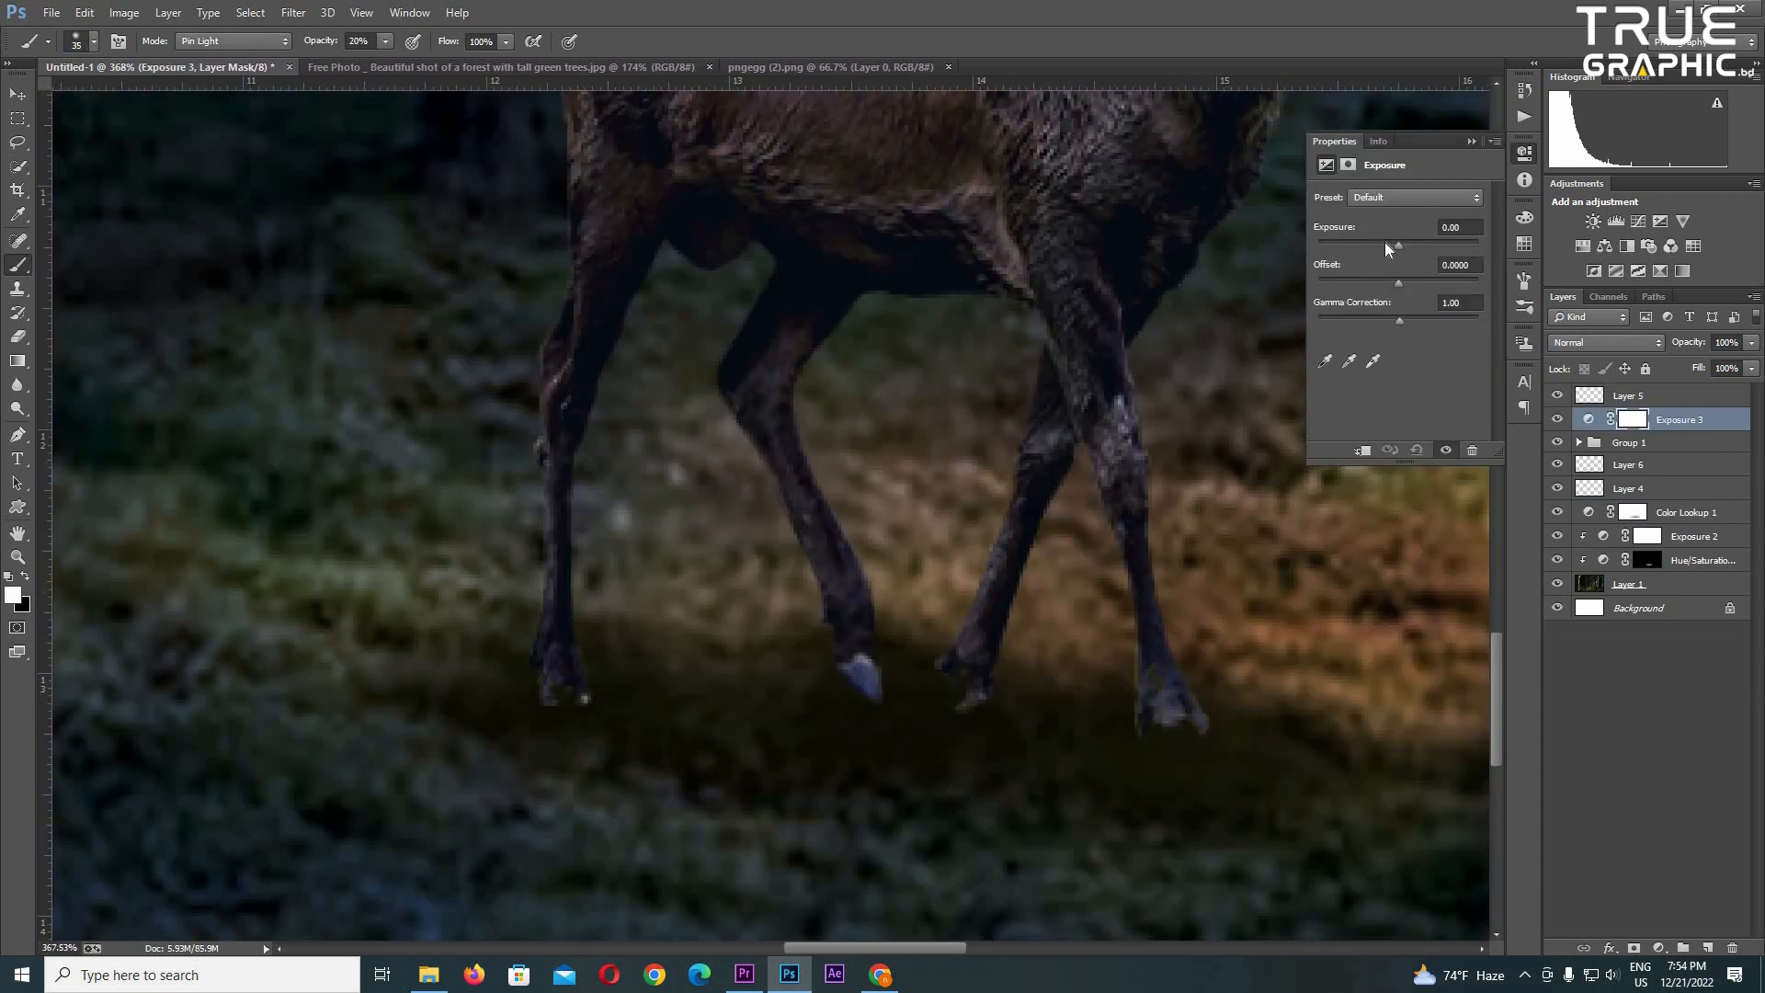
drag(1385, 241, 1396, 276)
key(ctrl+alt+g)
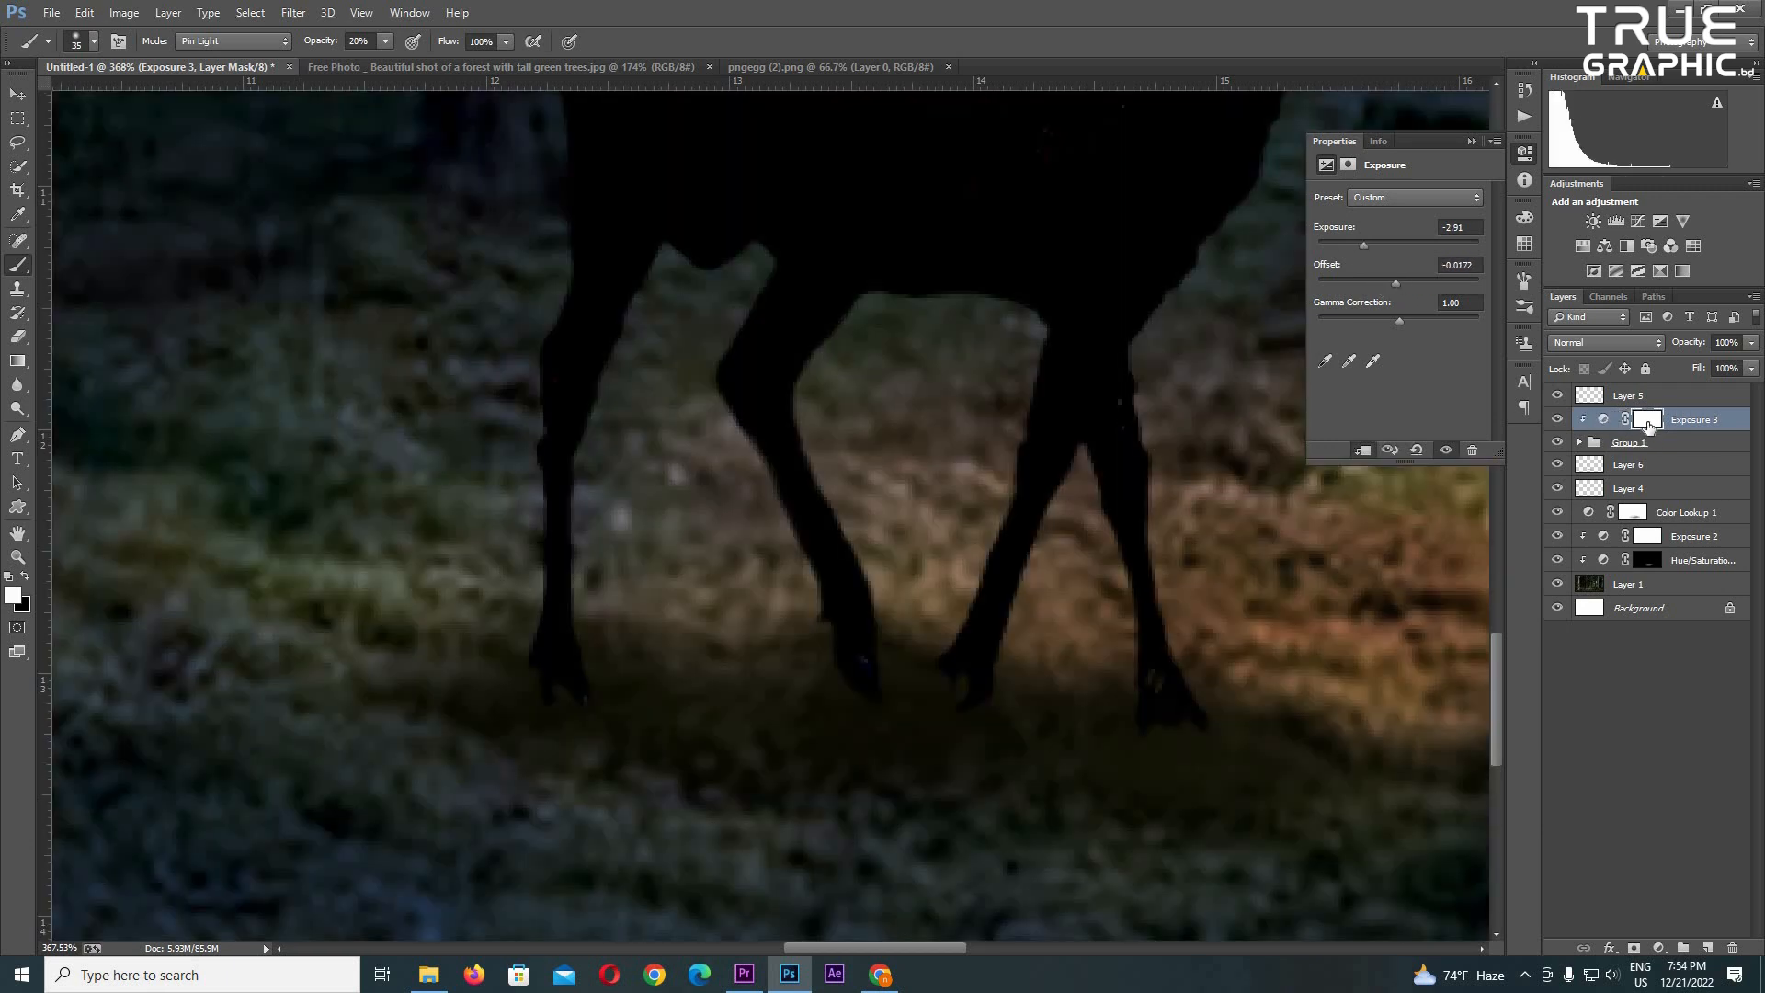
- Invert the Exposure 3 mask and darken the deer's hooves by painting white on it at 20% brush opacity
scroll(1145, 723, up, 2)
key(ctrl+i)
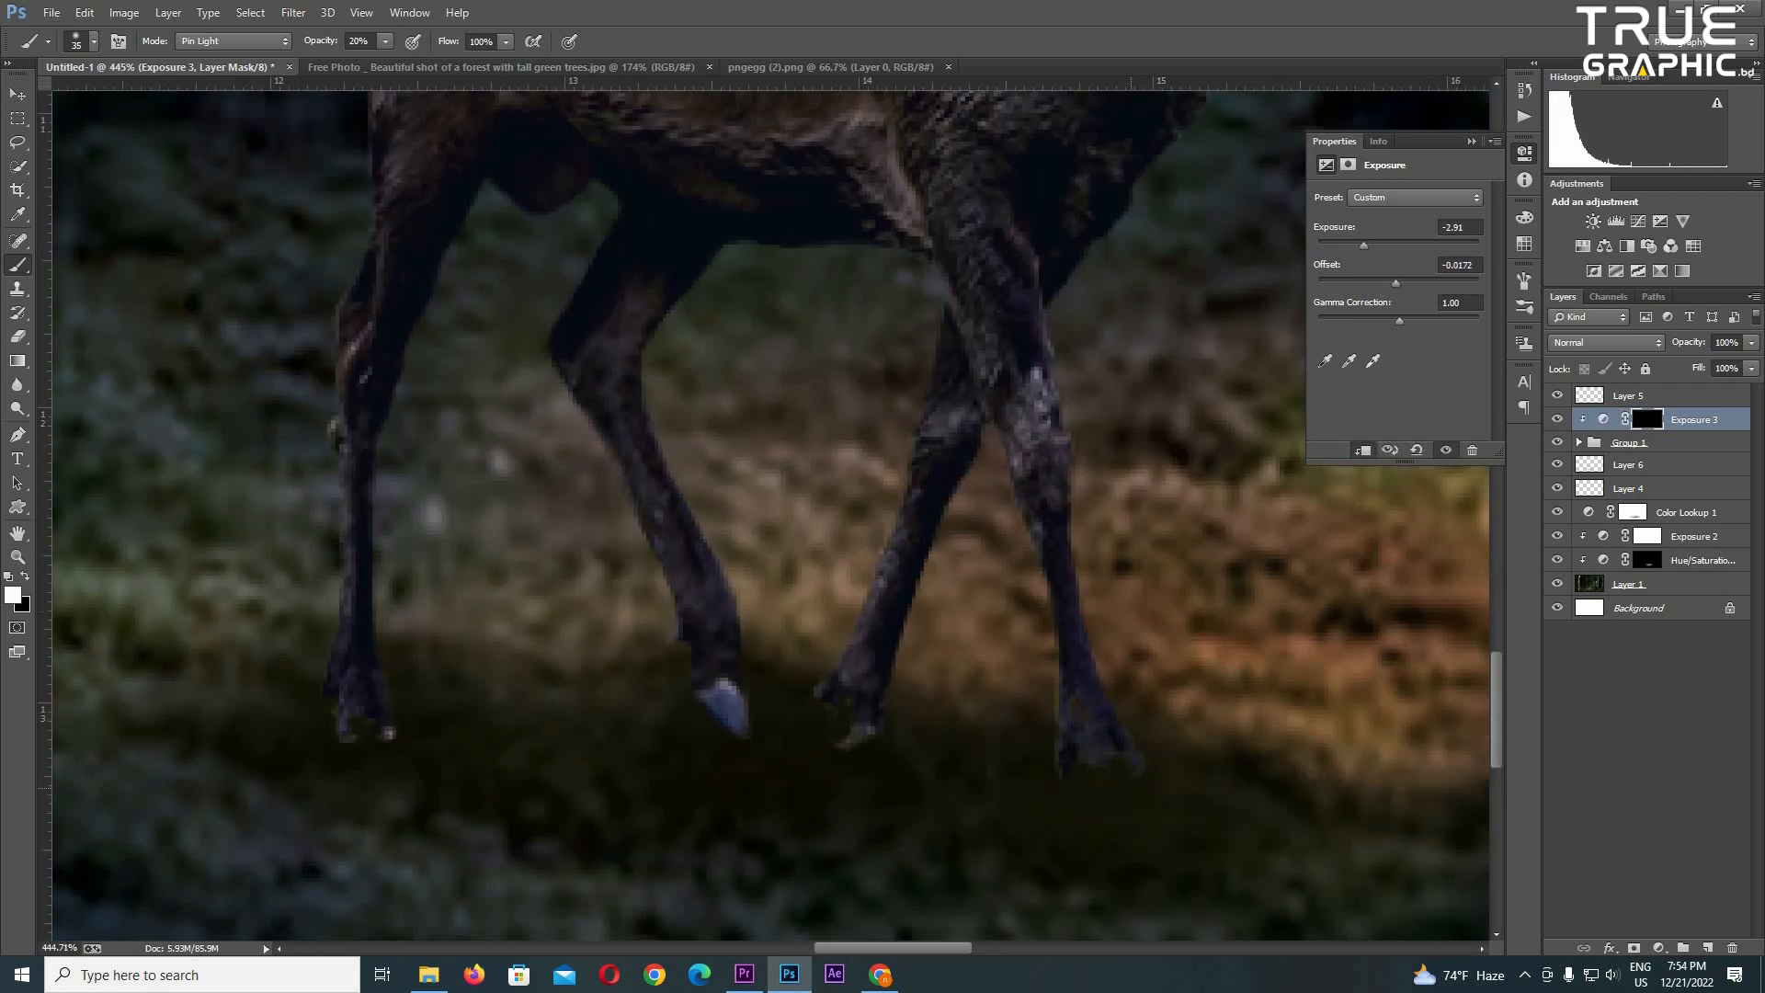
drag(973, 777, 1157, 827)
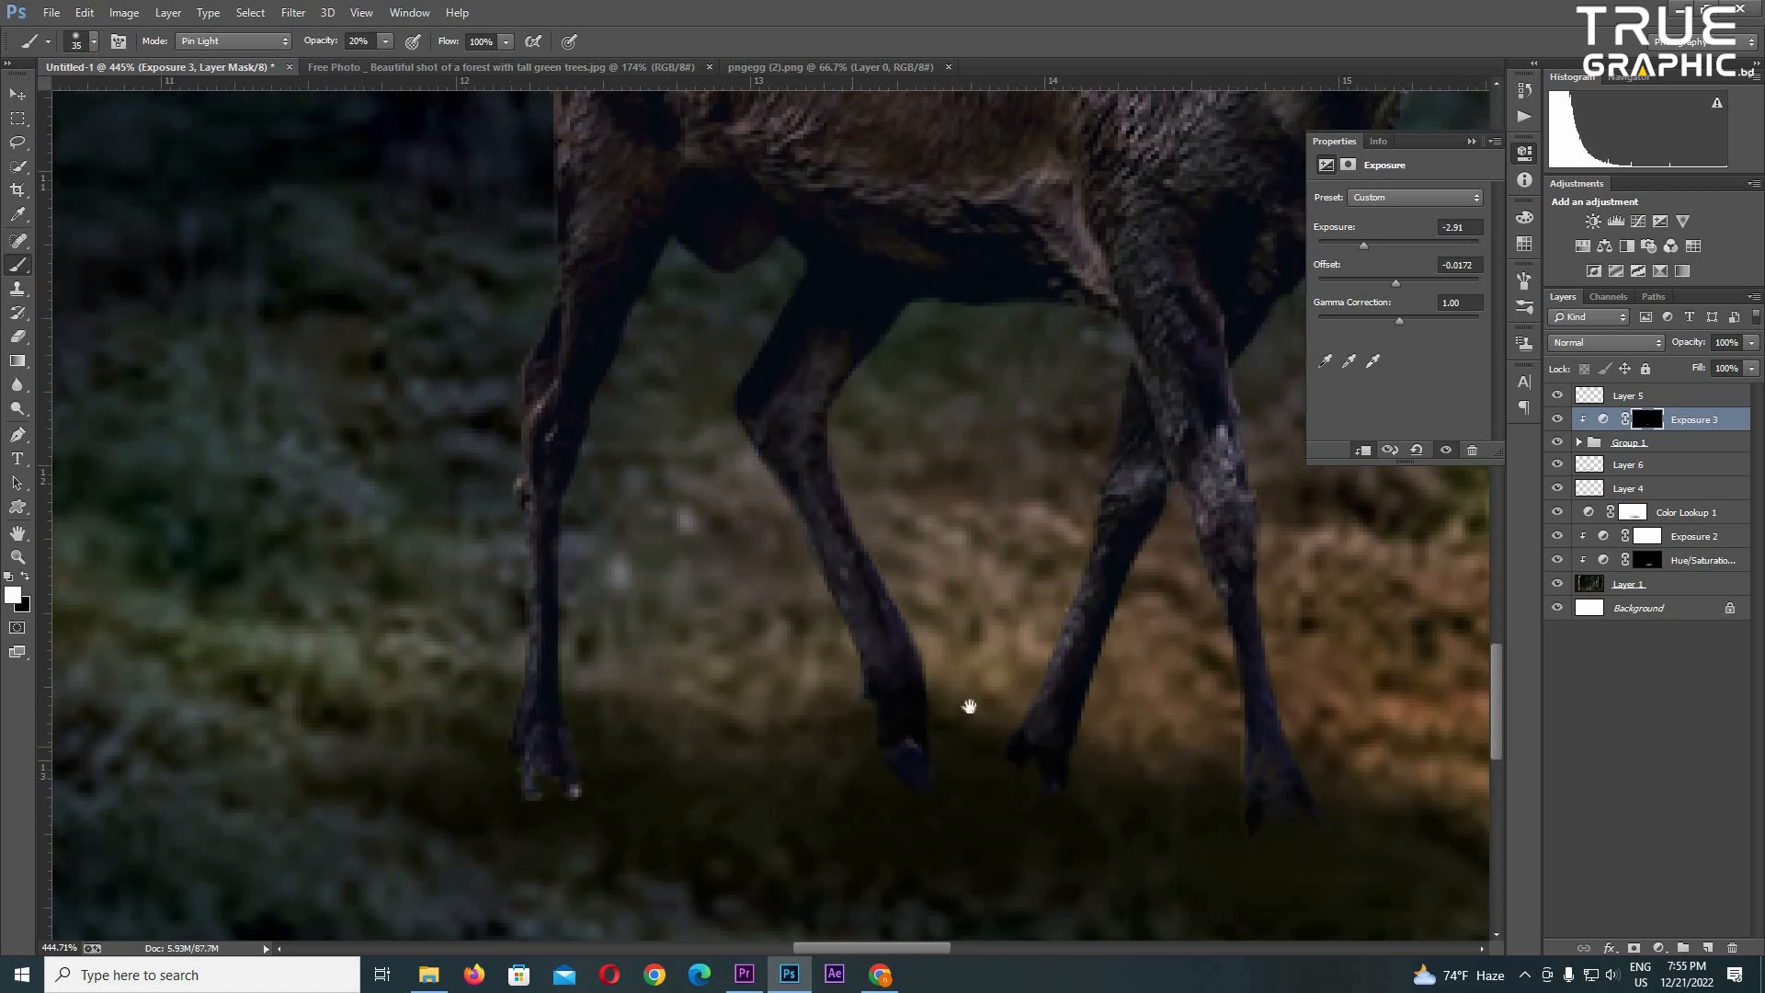
drag(817, 709, 1016, 650)
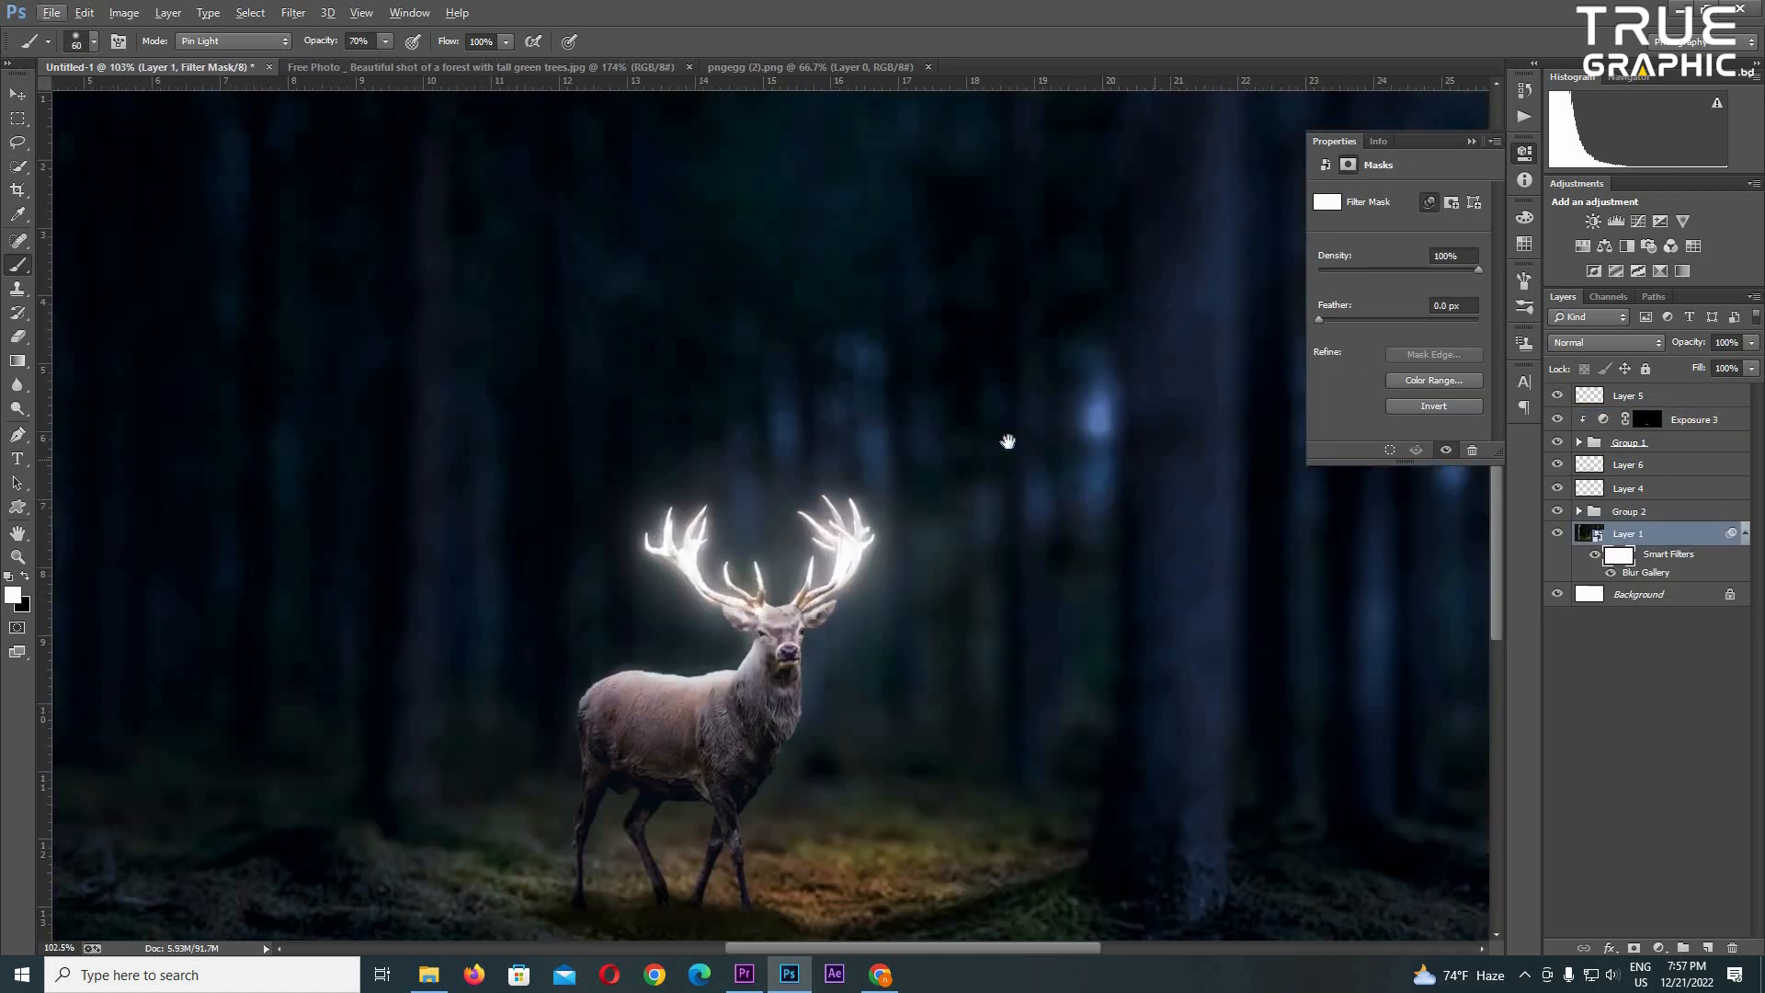
- Paint black on Layer 1's smart filter mask at 70% opacity with brush size 60 to sharpen the tree trunk behind the deer's right
key(x)
scroll(1143, 741, up, 3)
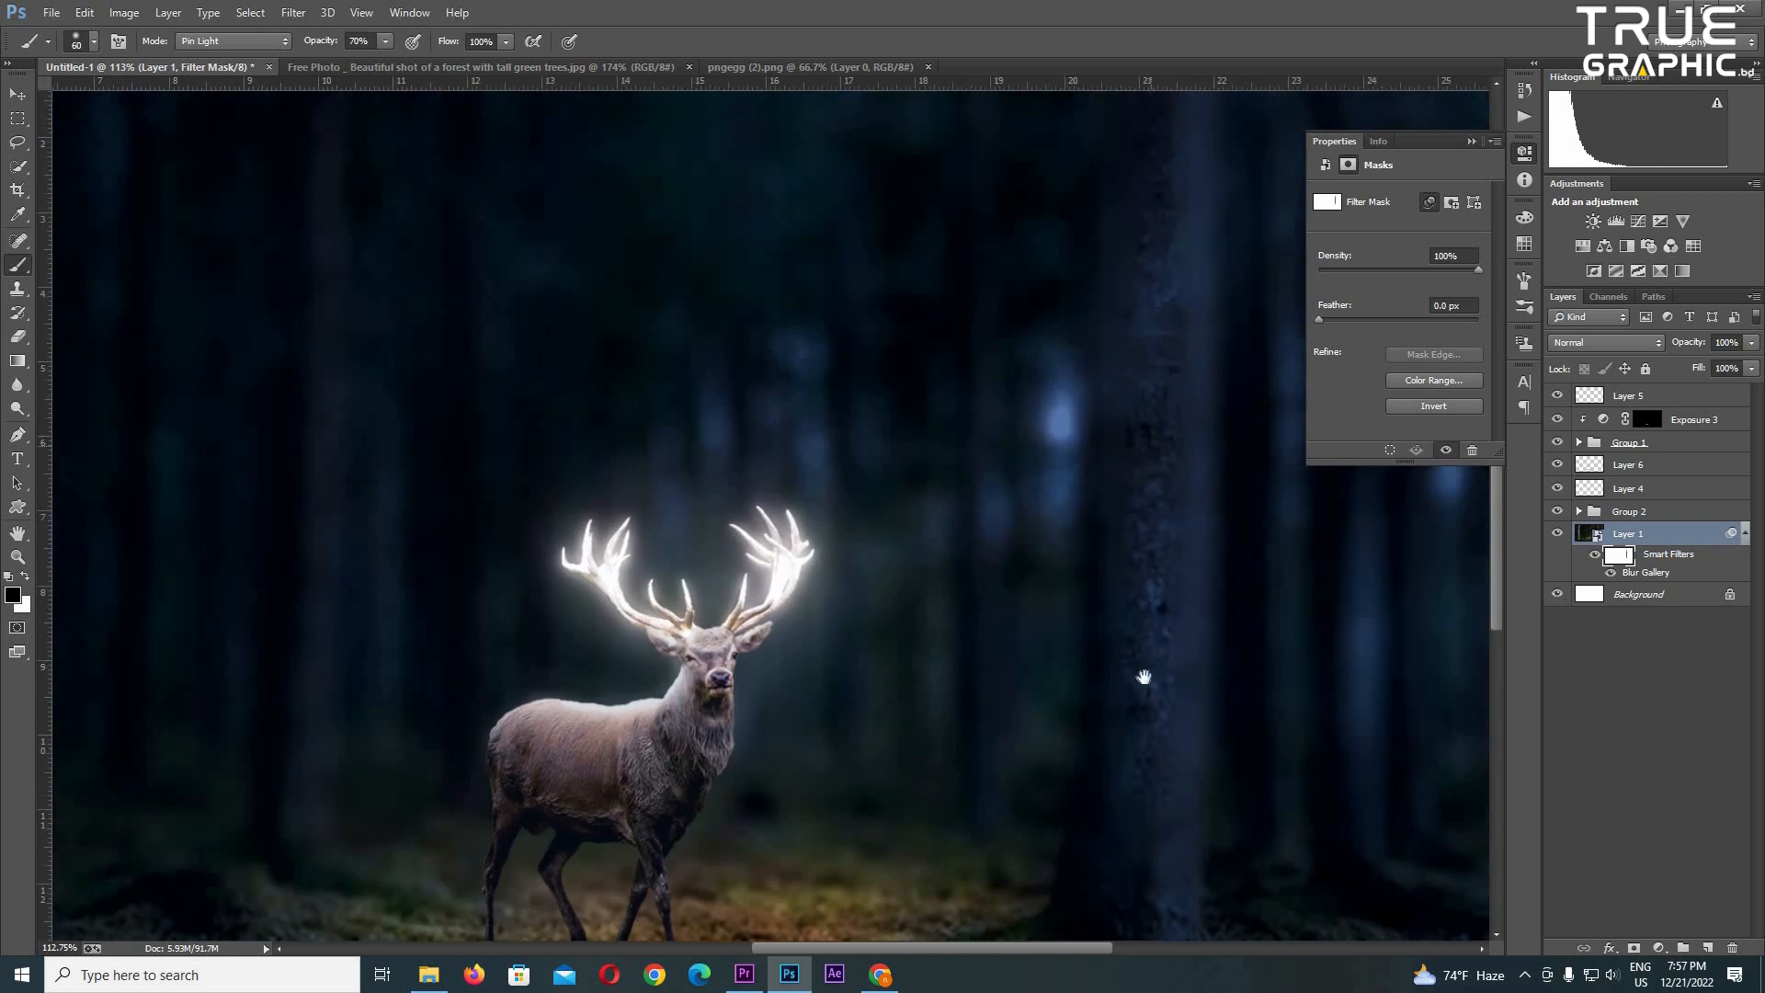
drag(1156, 613, 1140, 742)
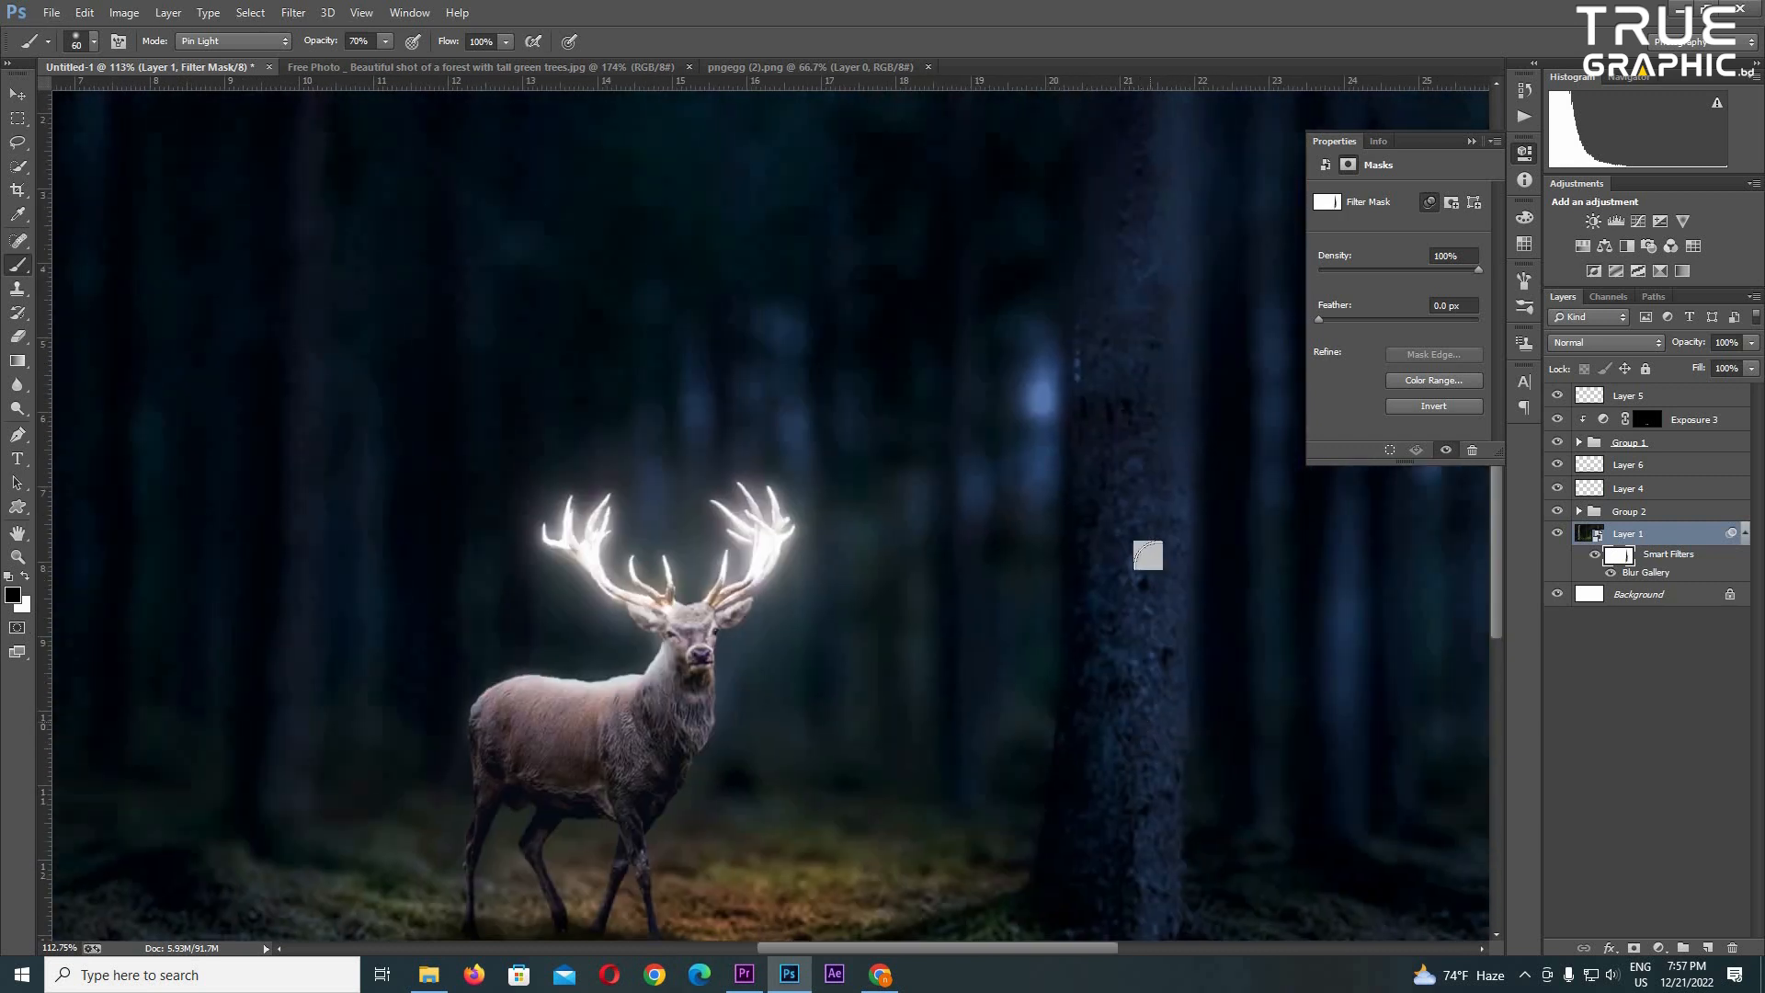
drag(1142, 526, 1128, 705)
scroll(1141, 243, down, 3)
scroll(1085, 303, up, 4)
drag(1092, 132, 1118, 518)
drag(1118, 519, 1100, 680)
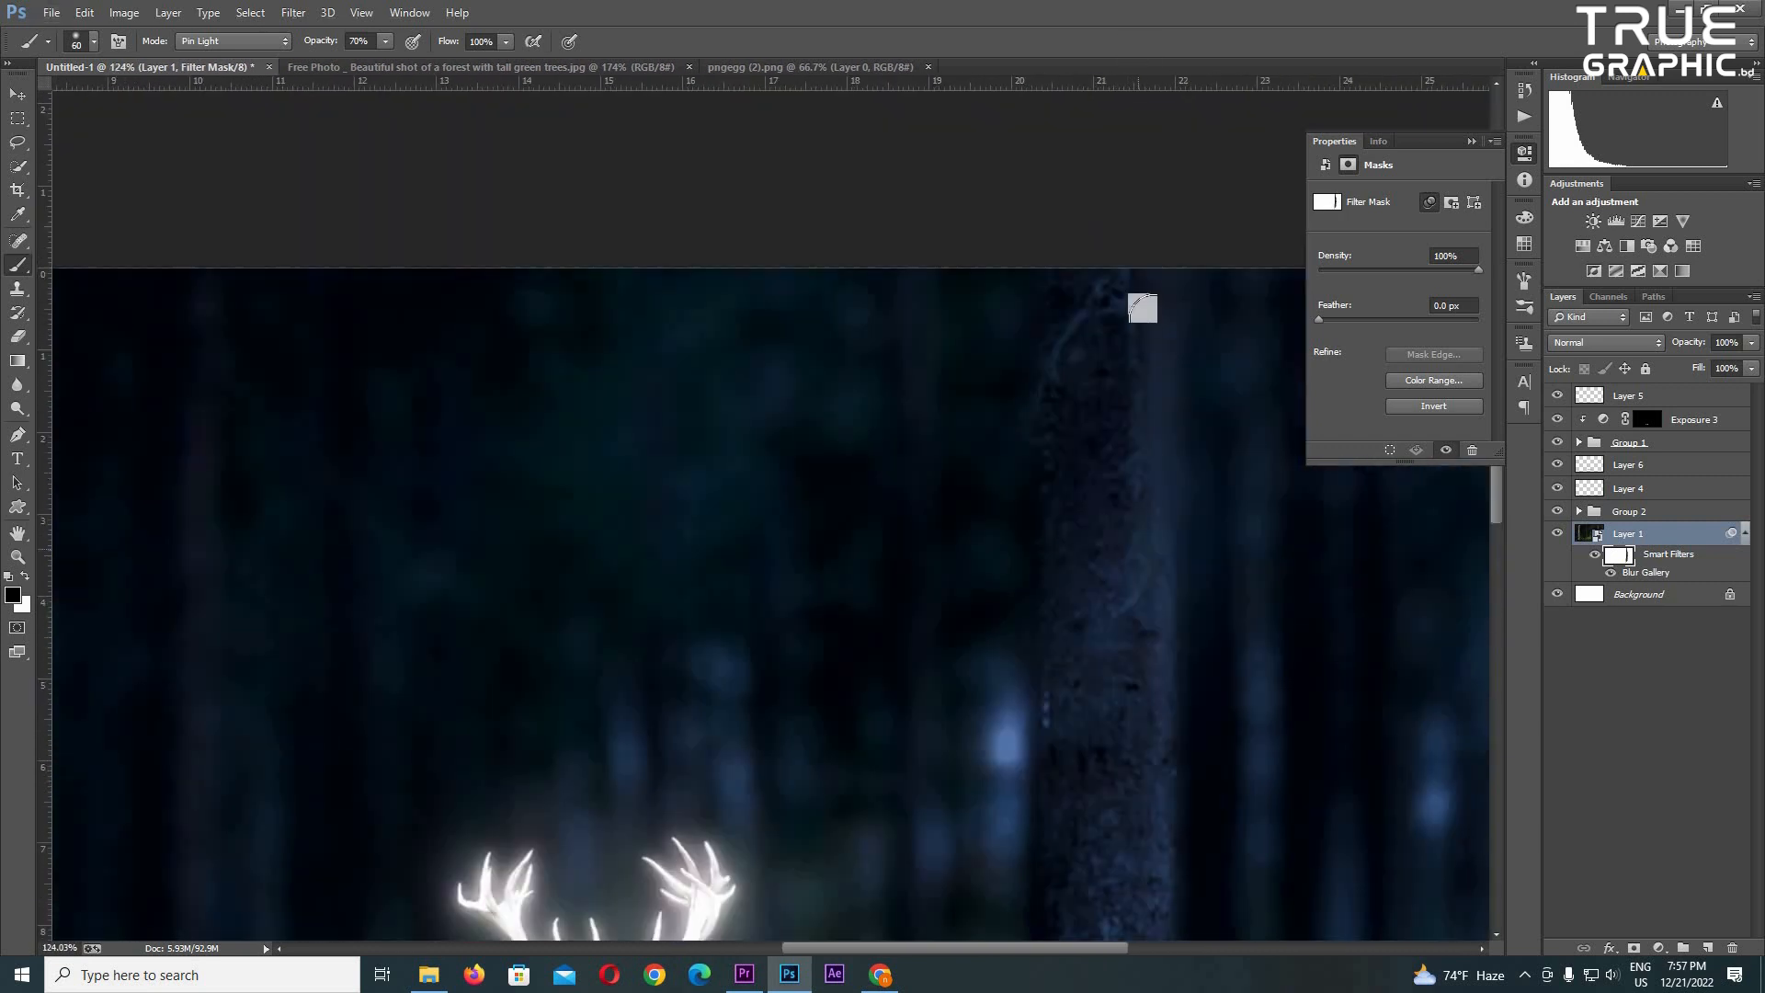
scroll(775, 585, down, 7)
scroll(781, 577, up, 1)
- Paint black on the same filter mask with brush size 80 to remove the blur from the large foreground trunk at the image's left edge
scroll(268, 583, down, 1)
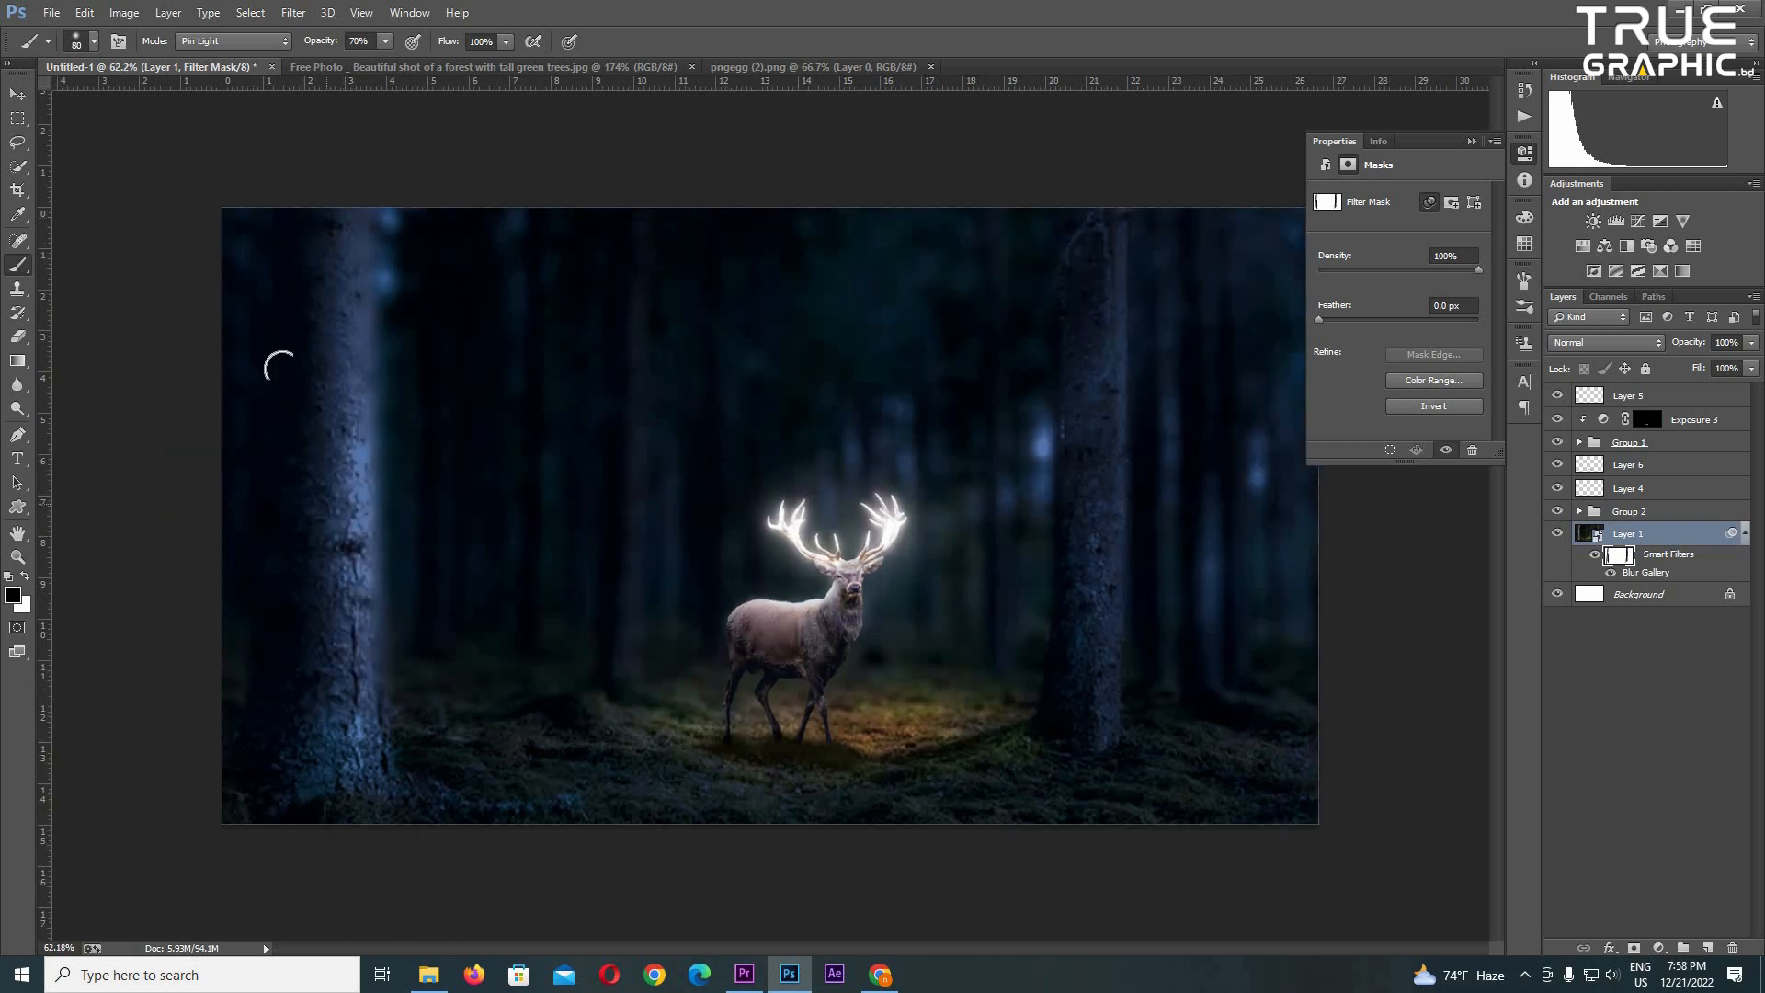
scroll(359, 485, up, 7)
drag(276, 165, 731, 138)
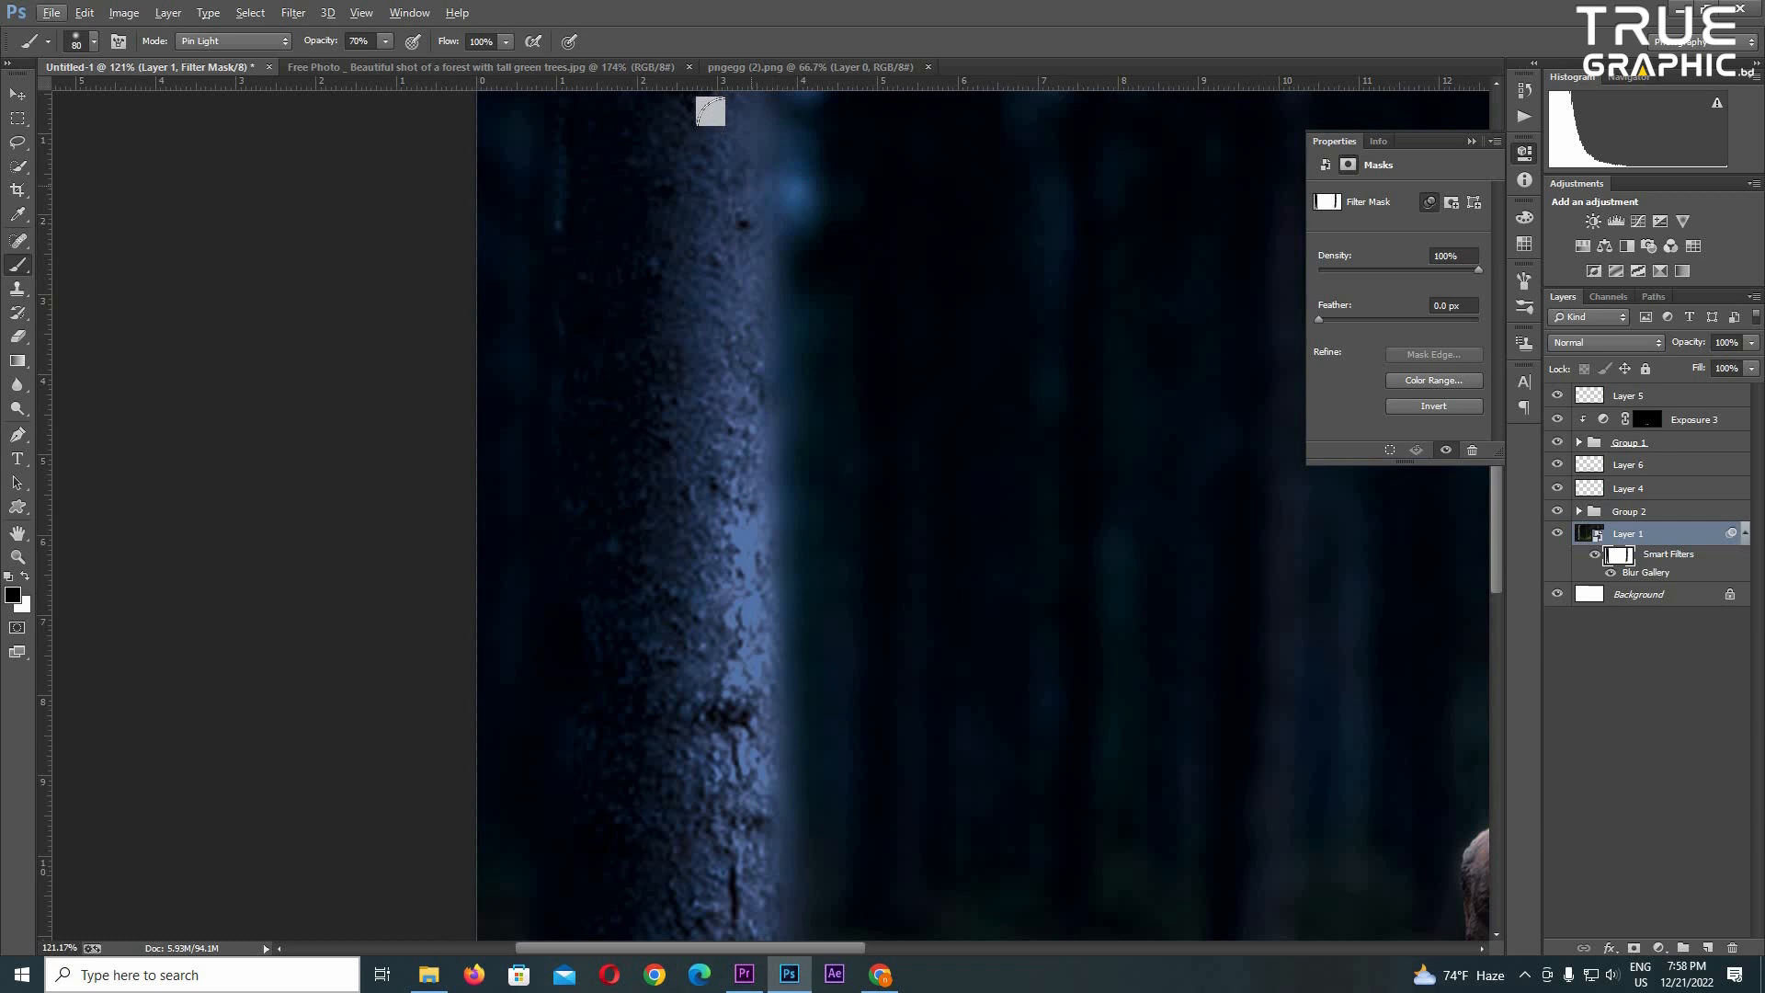
scroll(731, 152, down, 2)
scroll(769, 687, down, 7)
scroll(984, 717, up, 5)
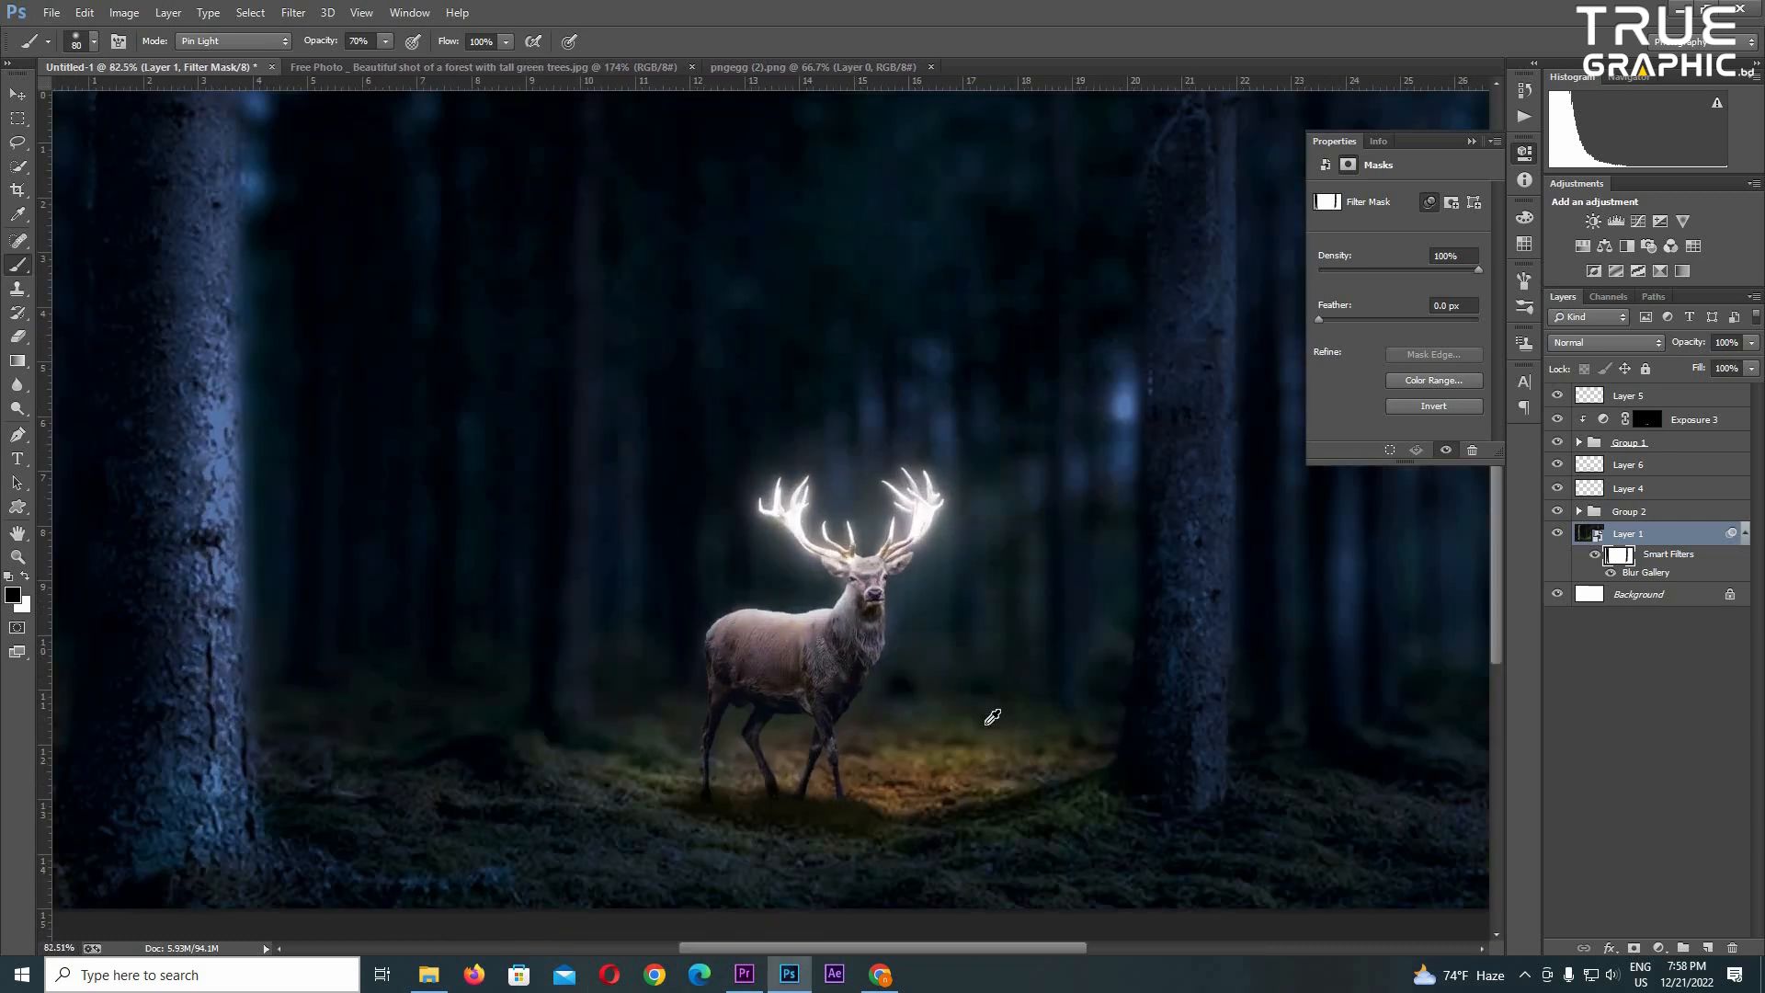
- Add Layer 8 on top and brush a faint cream haze over the ground beside the deer at 10% opacity
scroll(996, 714, down, 3)
scroll(899, 693, up, 3)
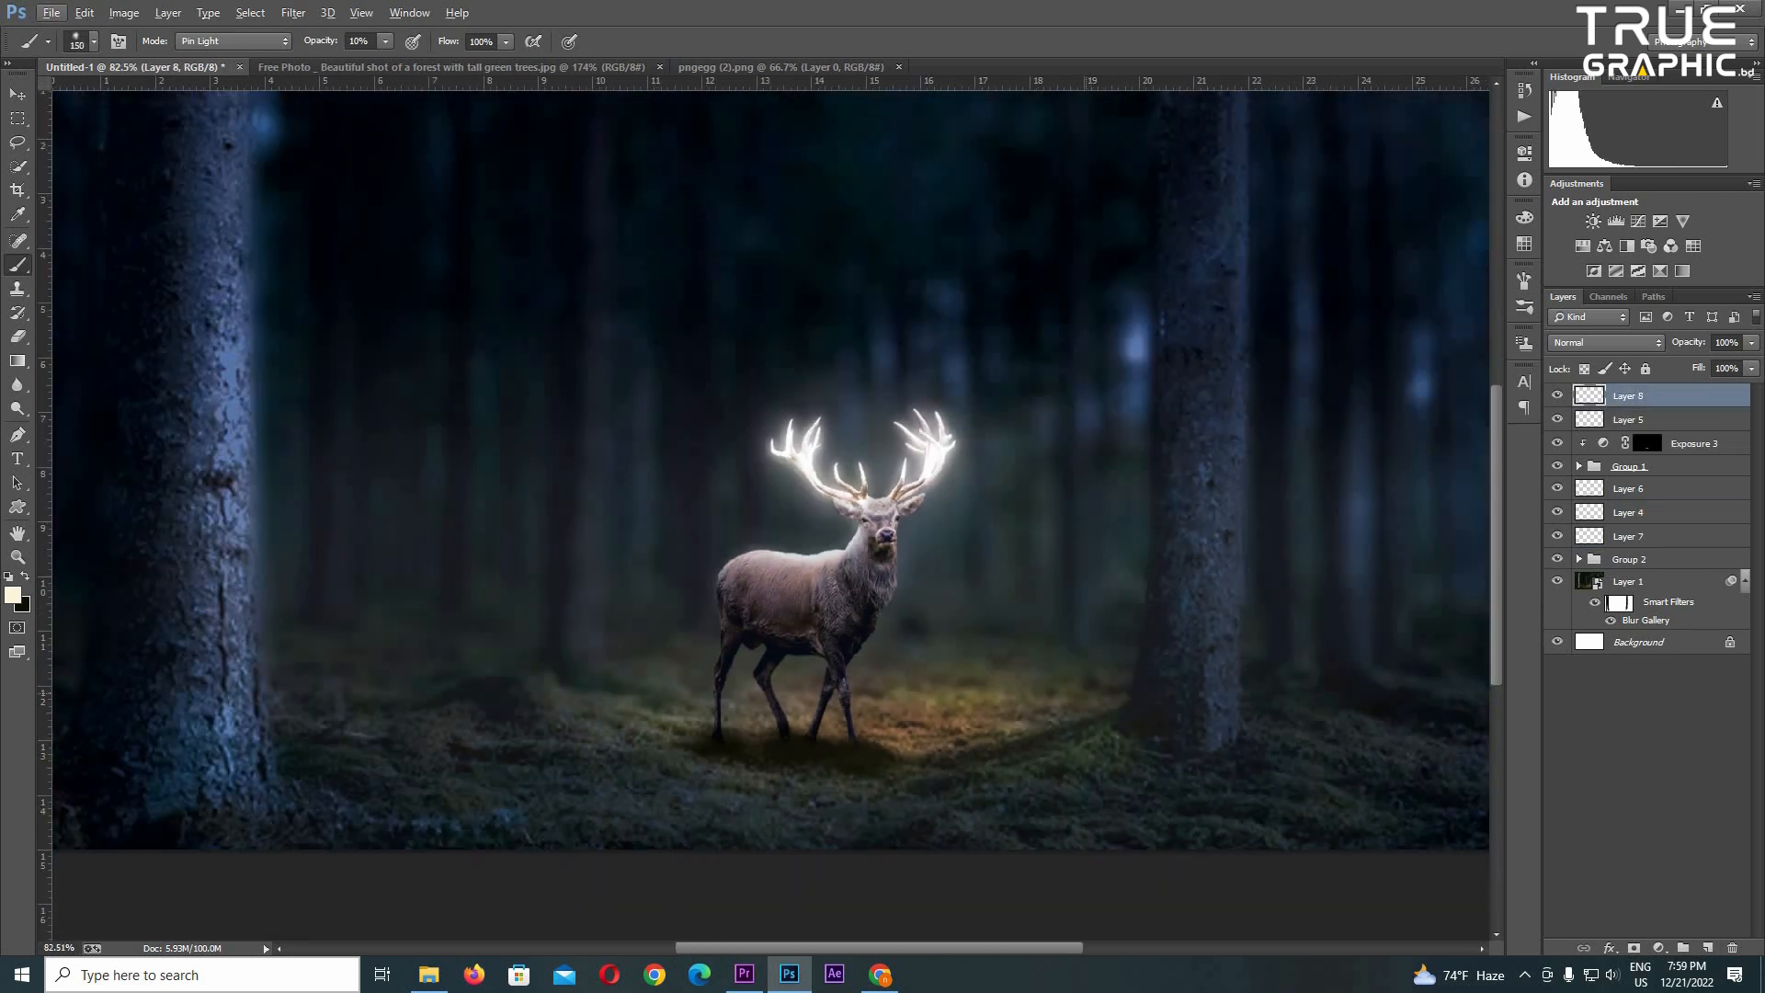
key(bracketright)
key(bracketright)
key(bracketright)
key(bracketright)
key(bracketright)
mouse_move(984, 736)
mouse_down()
mouse_move(487, 742)
mouse_move(1186, 746)
mouse_up()
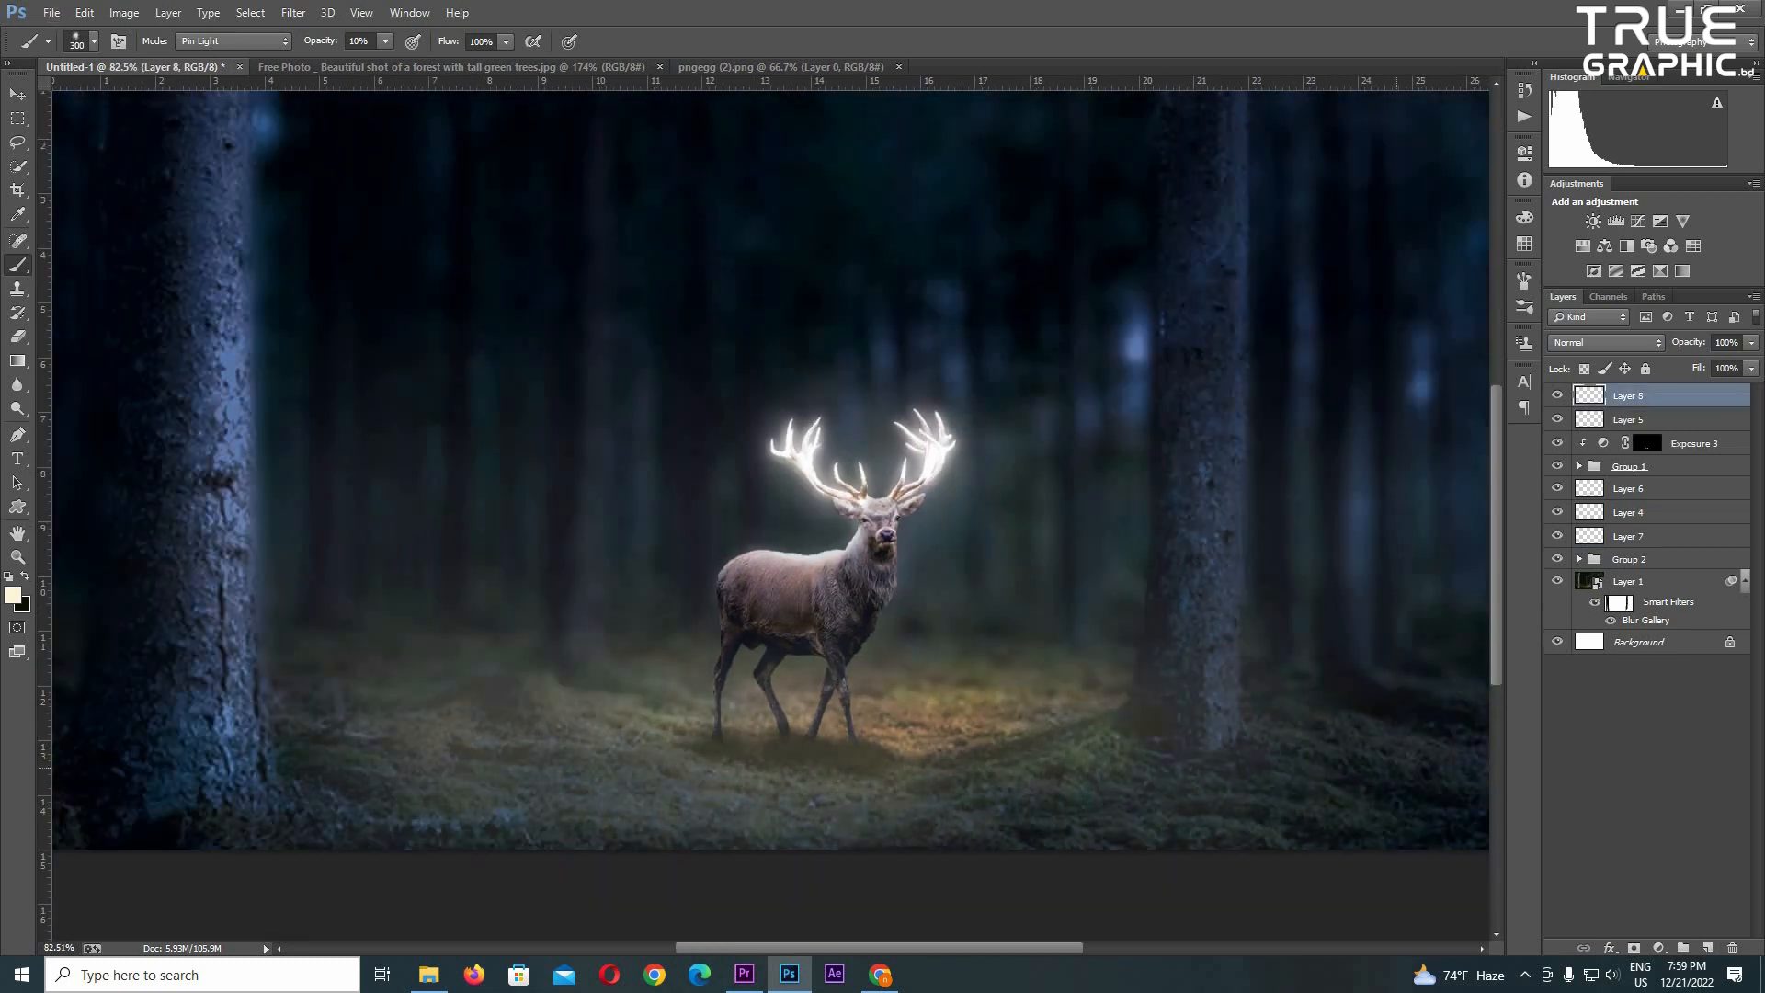
- Spread the Layer 8 haze across the whole forest floor and around the deer's legs, enlarging the brush to 700 for the wide strokes
scroll(952, 691, down, 2)
mouse_move(1278, 782)
mouse_down()
mouse_move(745, 754)
mouse_move(570, 773)
mouse_up()
key(bracketleft)
key(bracketleft)
key(bracketleft)
drag(709, 726, 869, 740)
key(bracketright)
key(bracketright)
key(bracketright)
key(bracketright)
key(bracketright)
key(bracketright)
key(bracketright)
drag(1268, 823, 460, 800)
mouse_move(460, 800)
mouse_down()
mouse_move(1223, 841)
mouse_move(4, 774)
mouse_move(351, 798)
mouse_up()
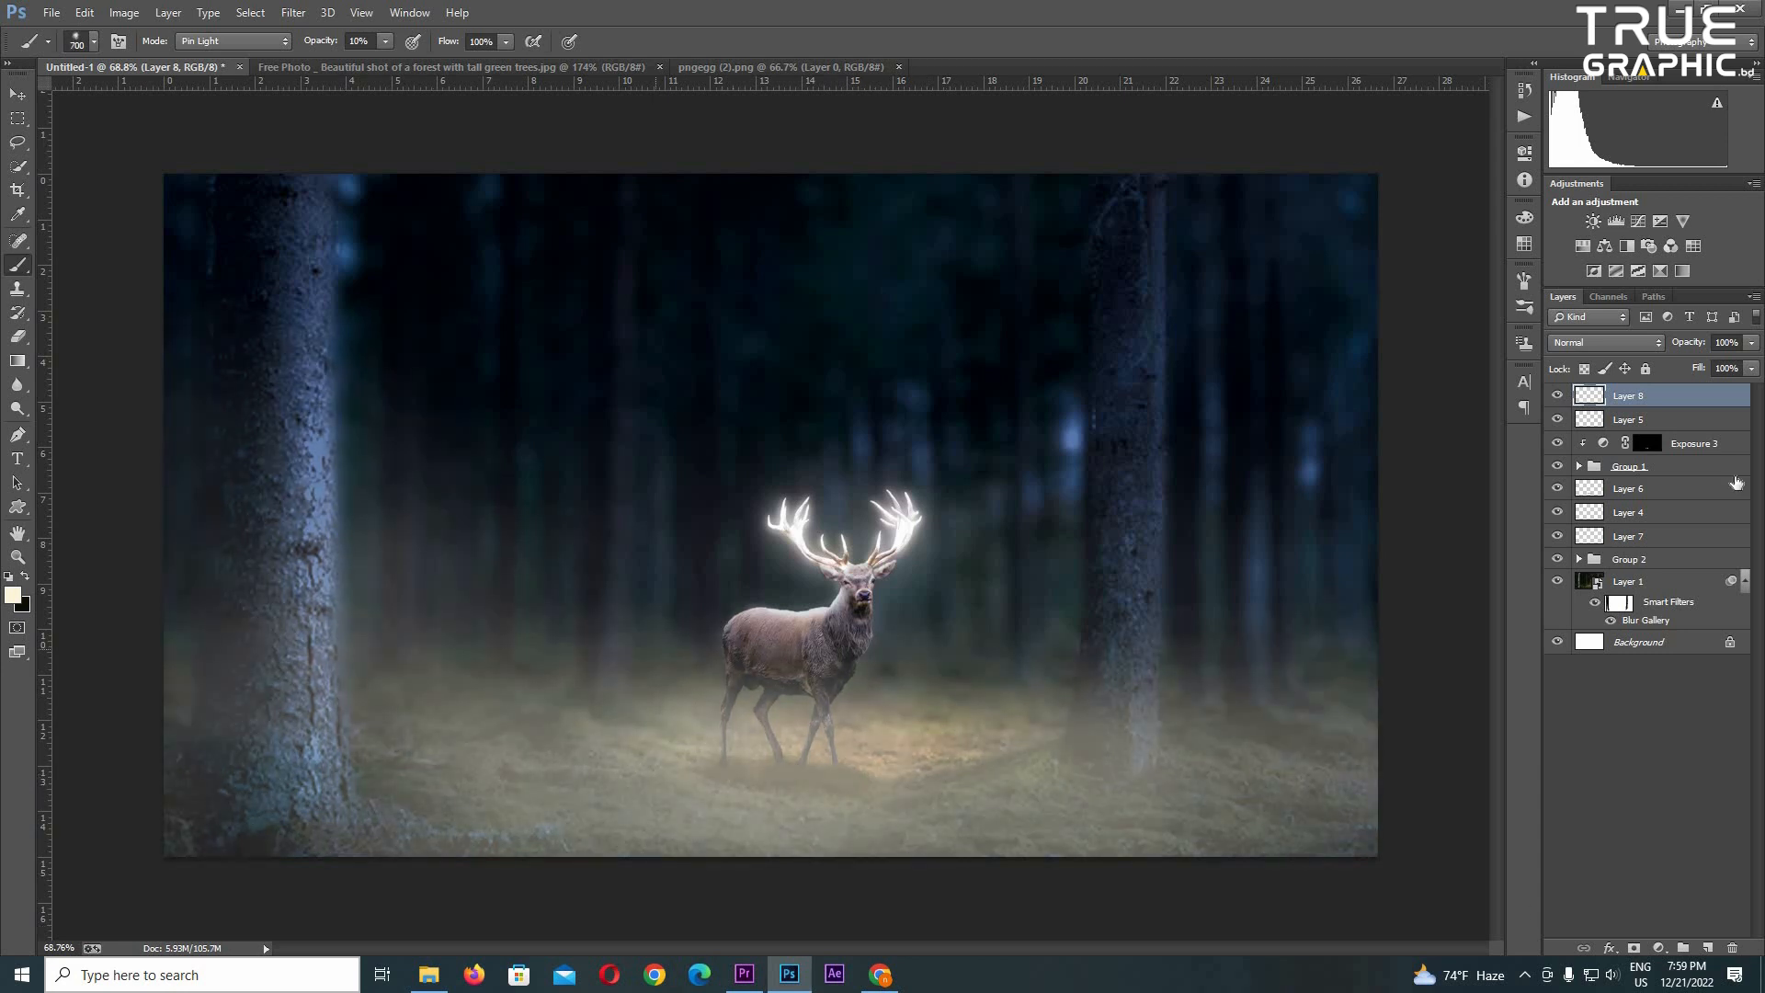
- Build up more pale haze between the trees around the deer with the size 700 brush at 10% opacity
click(1646, 536)
key(bracketright)
key(ctrl+alt+z)
scroll(869, 635, up, 5)
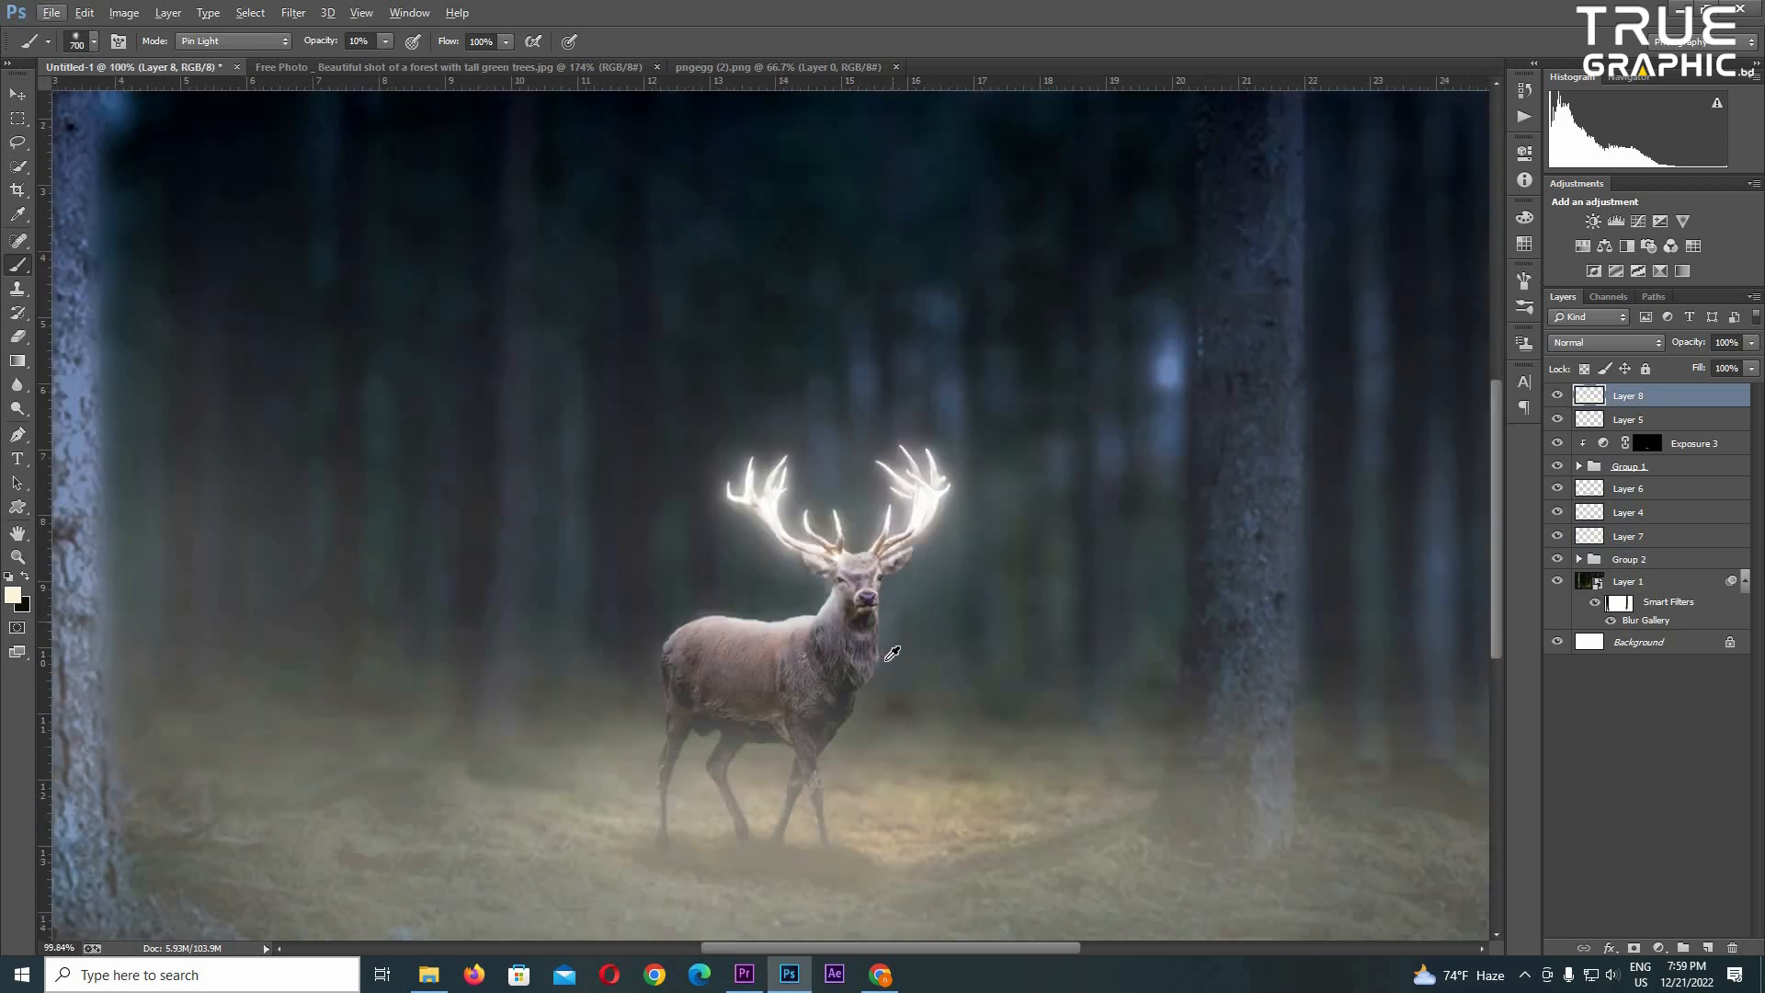
scroll(930, 515, down, 2)
drag(905, 579, 947, 671)
scroll(947, 671, up, 3)
- Load the deer's outline from Layer 2 as a selection and prepare the Eraser at 20% opacity on Layer 8
click(1578, 466)
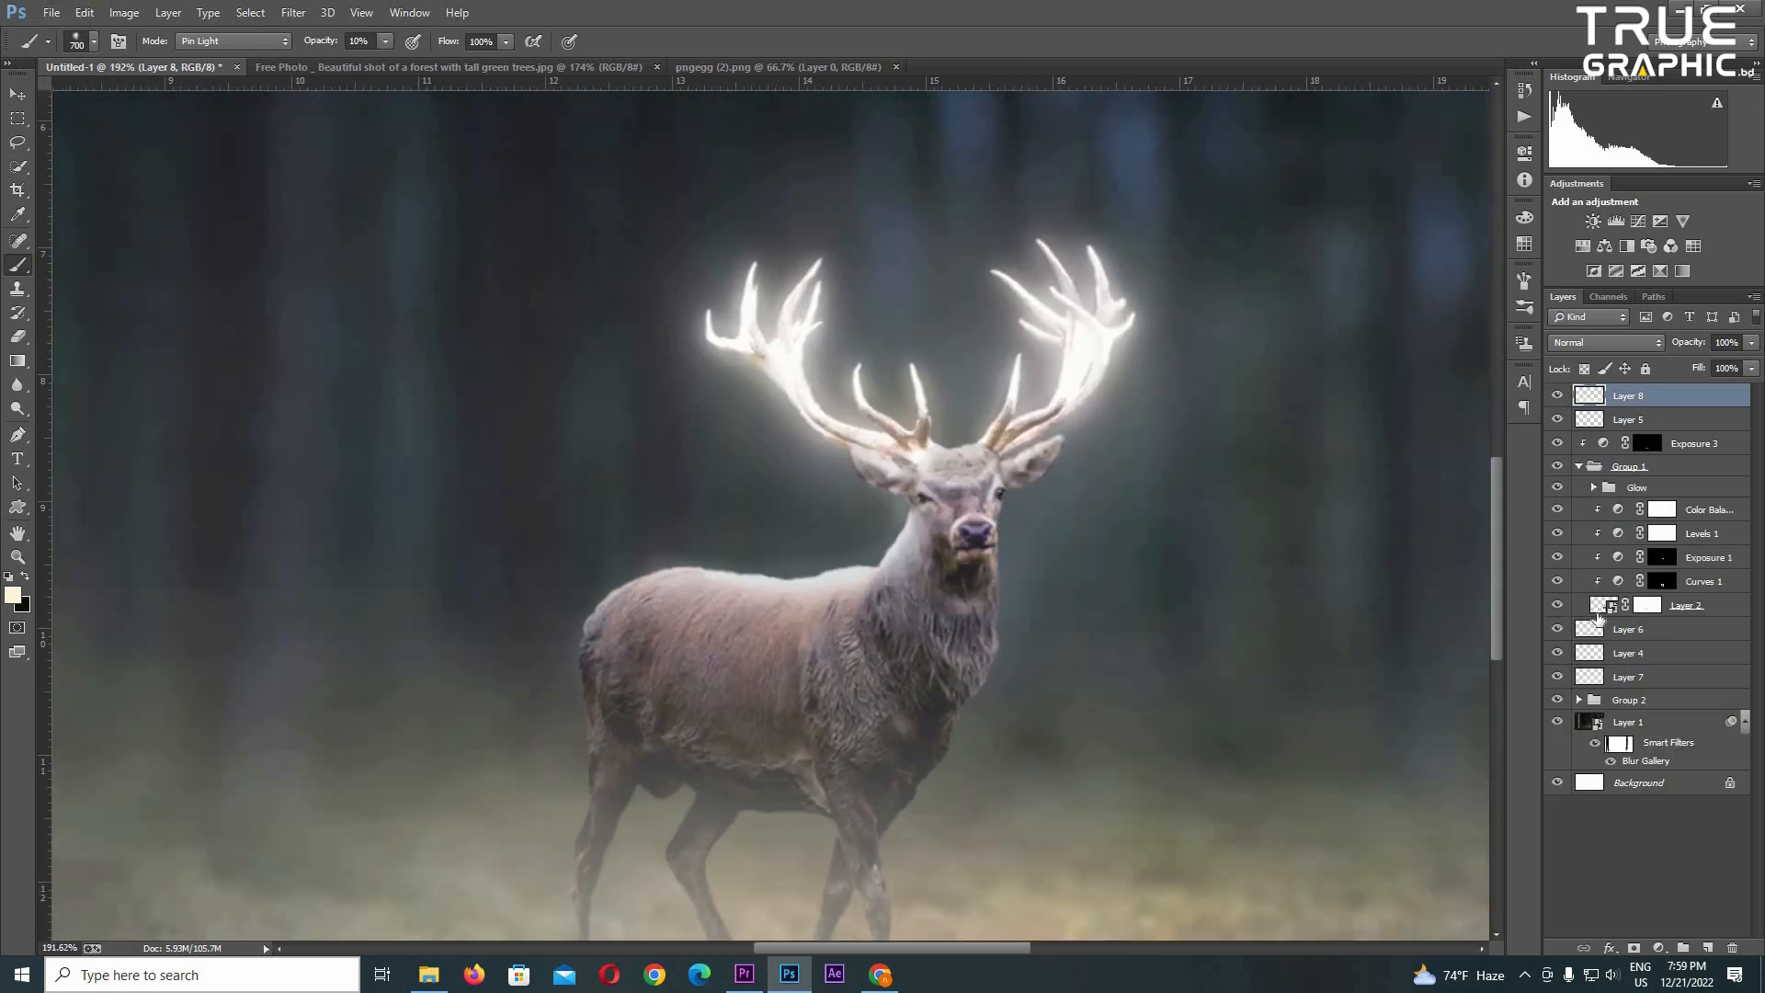
ctrl+click(1605, 605)
key(e)
scroll(805, 653, down, 5)
key(Delete)
key(ctrl+z)
key(bracketright)
key(bracketright)
key(bracketright)
key(bracketright)
key(bracketright)
key(bracketright)
key(bracketright)
key(bracketright)
key(bracketright)
key(bracketright)
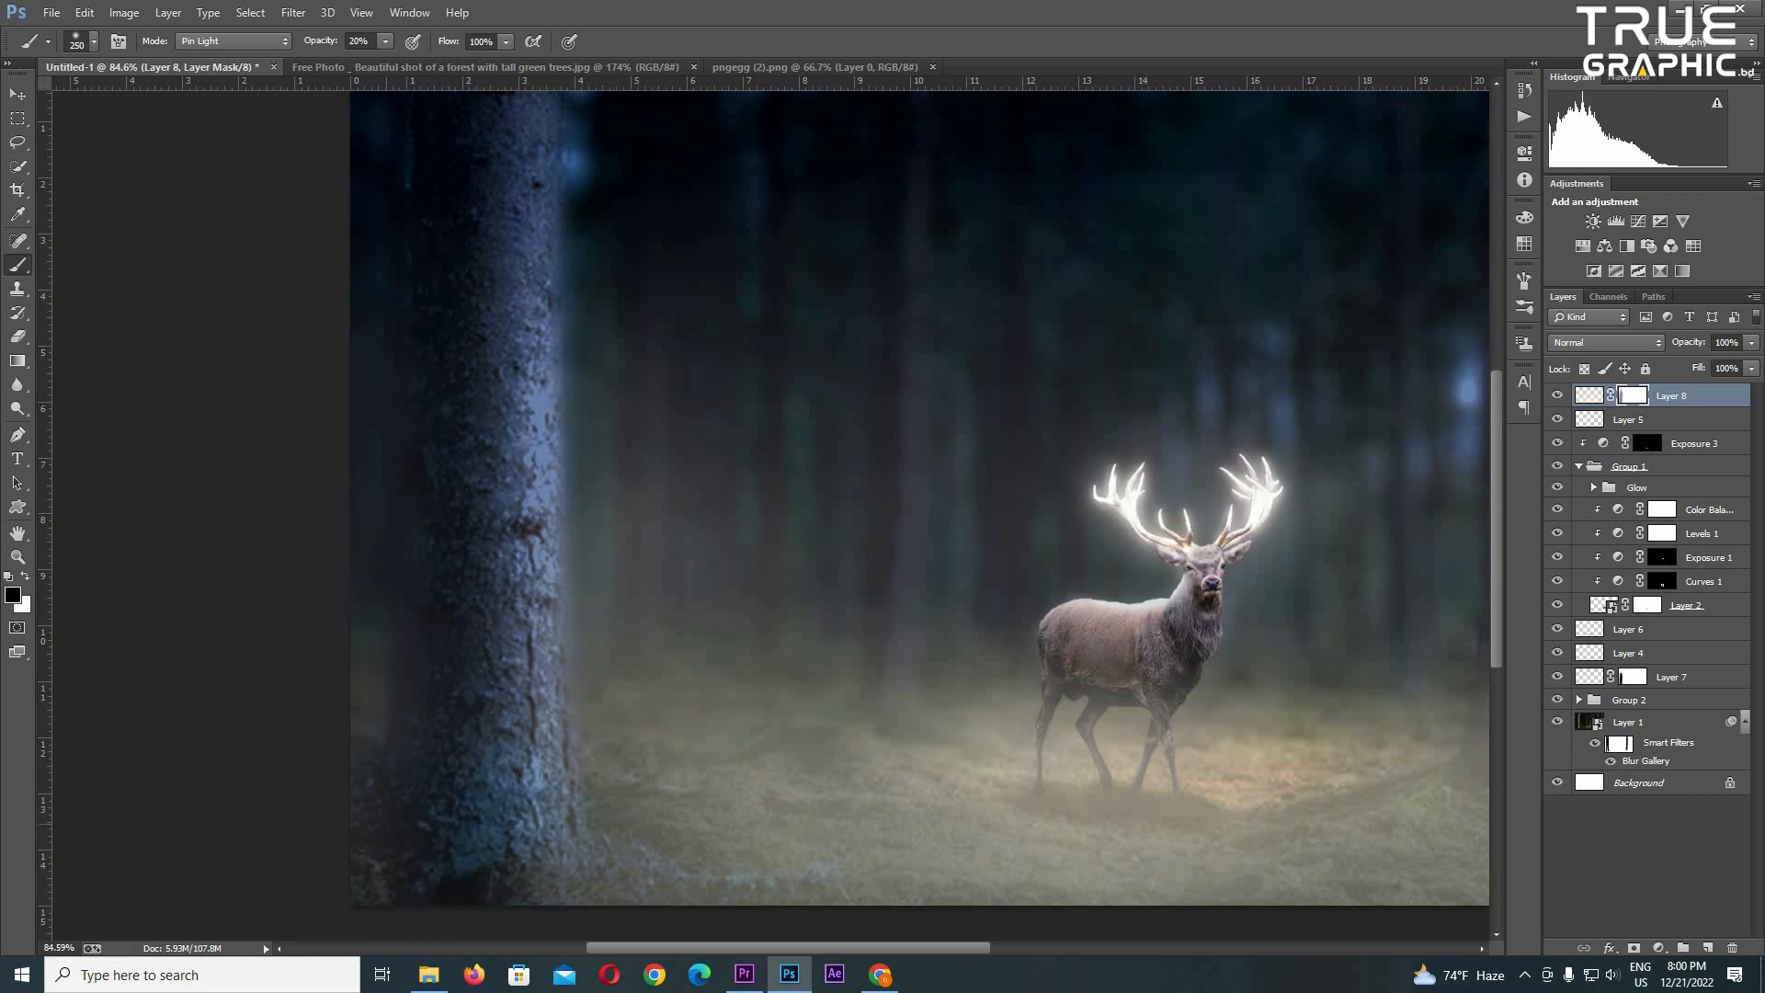
- Thin the haze of Layers 7 and 8 over the large left trunk using layer masks and a brush enlarged to 900 at 20% opacity
mouse_move(518, 110)
mouse_down()
mouse_move(519, 938)
mouse_move(515, 809)
mouse_up()
key(bracketright)
key(bracketright)
key(bracketright)
key(bracketright)
scroll(190, 586, down, 4)
key(bracketright)
key(bracketright)
key(bracketright)
key(bracketright)
key(bracketright)
key(bracketright)
key(bracketright)
key(bracketright)
key(bracketright)
drag(345, 588, 317, 708)
scroll(791, 533, up, 4)
scroll(791, 533, down, 3)
click(18, 93)
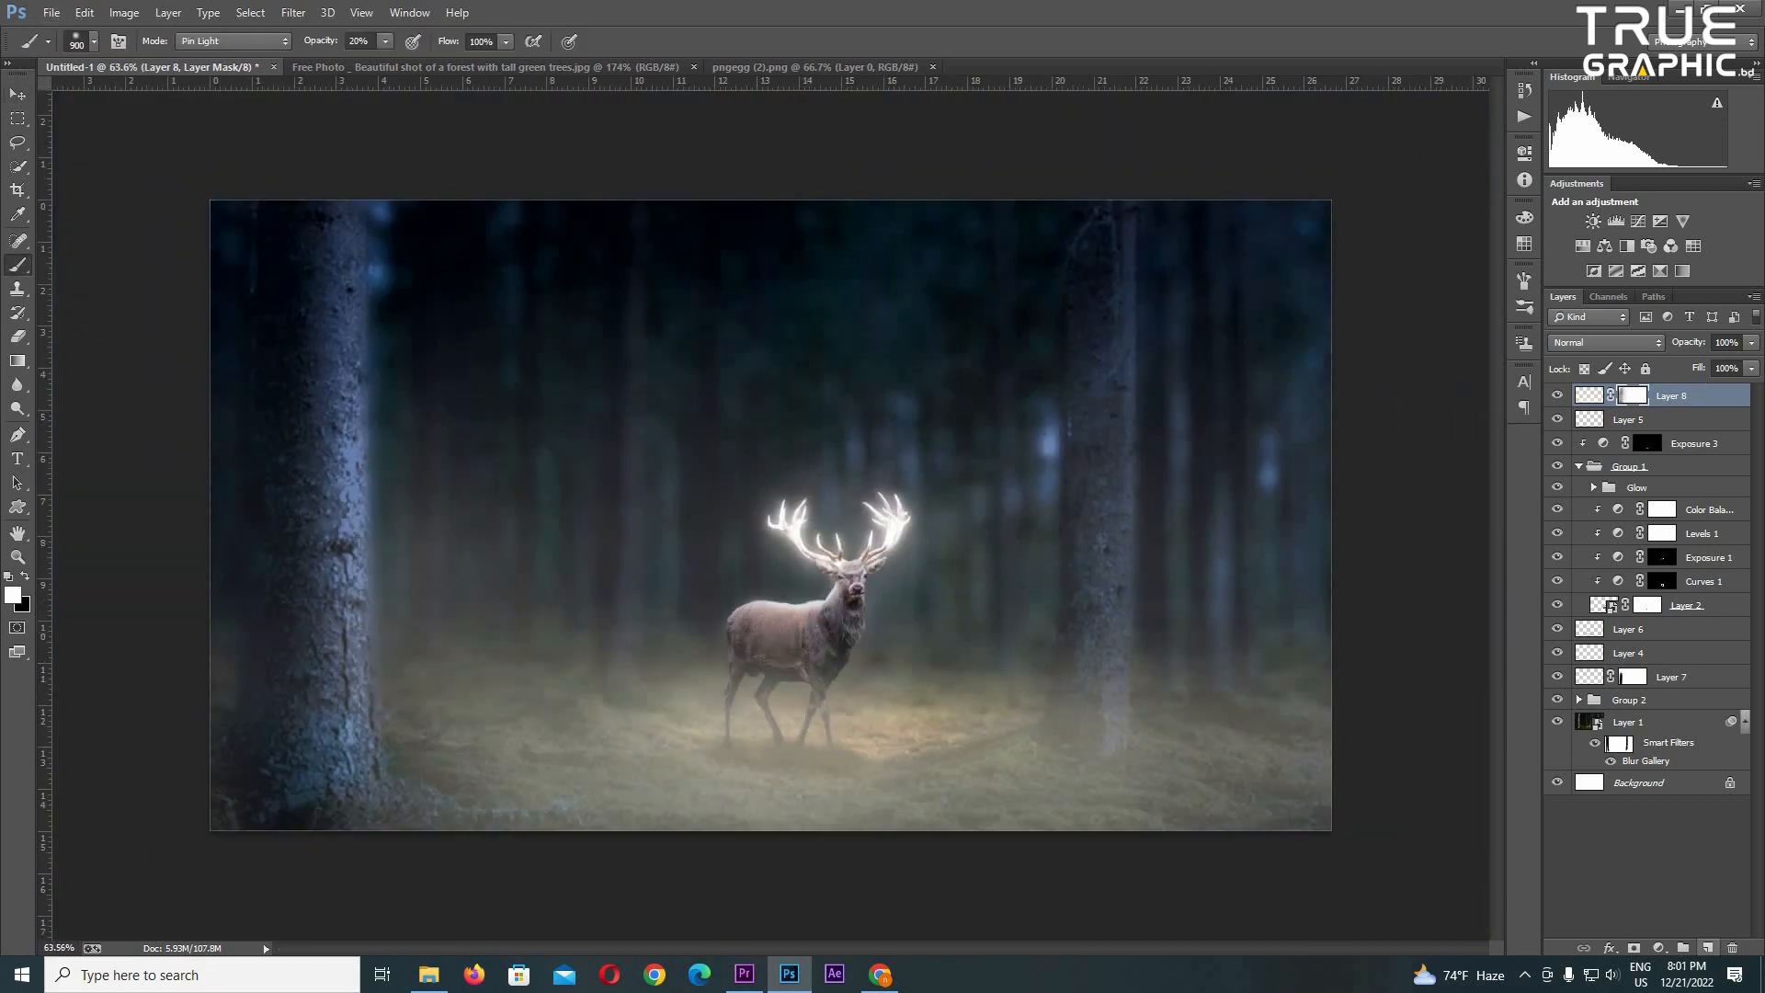
- Add Layer 9, choose a very large fog brush and try a single haze stamp over the deer at 20% opacity
right_click(924, 432)
scroll(1195, 736, down, 1)
key(Return)
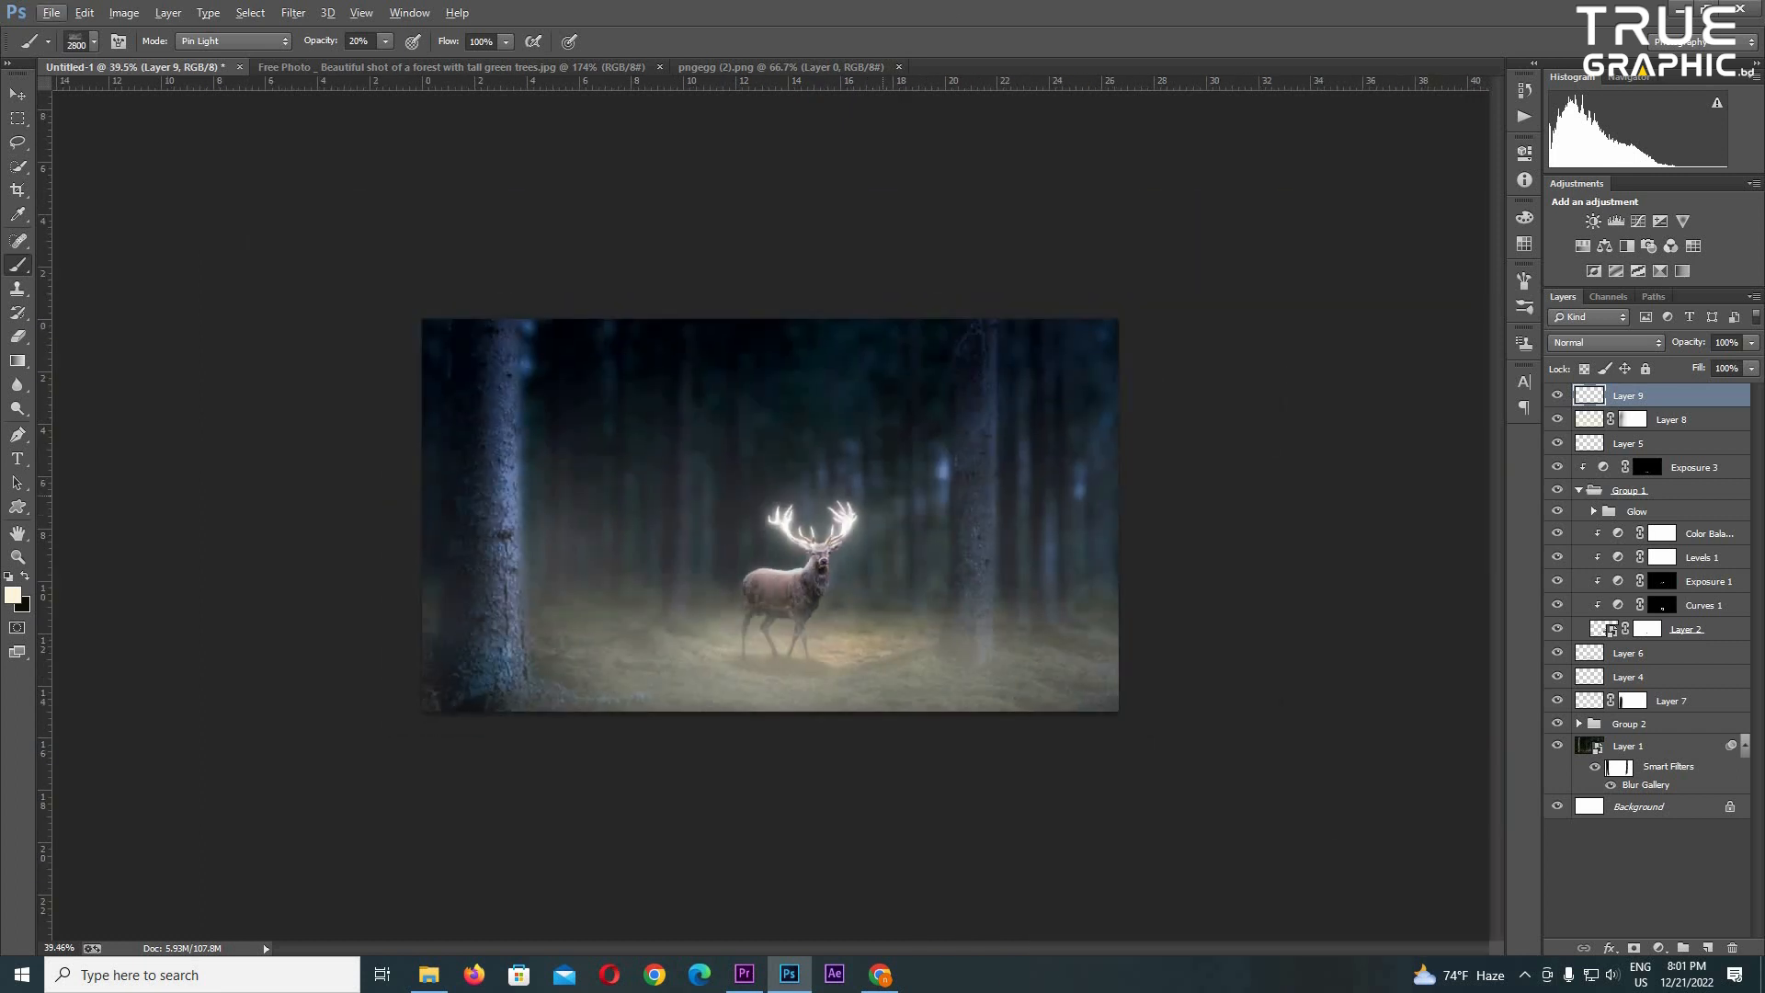
click(846, 570)
scroll(996, 634, up, 5)
scroll(942, 367, down, 3)
key(ctrl+z)
- Stamp a haze around the deer on Layer 9 at 70% opacity with brush size 2300, undoing and retrying until placed
key(7)
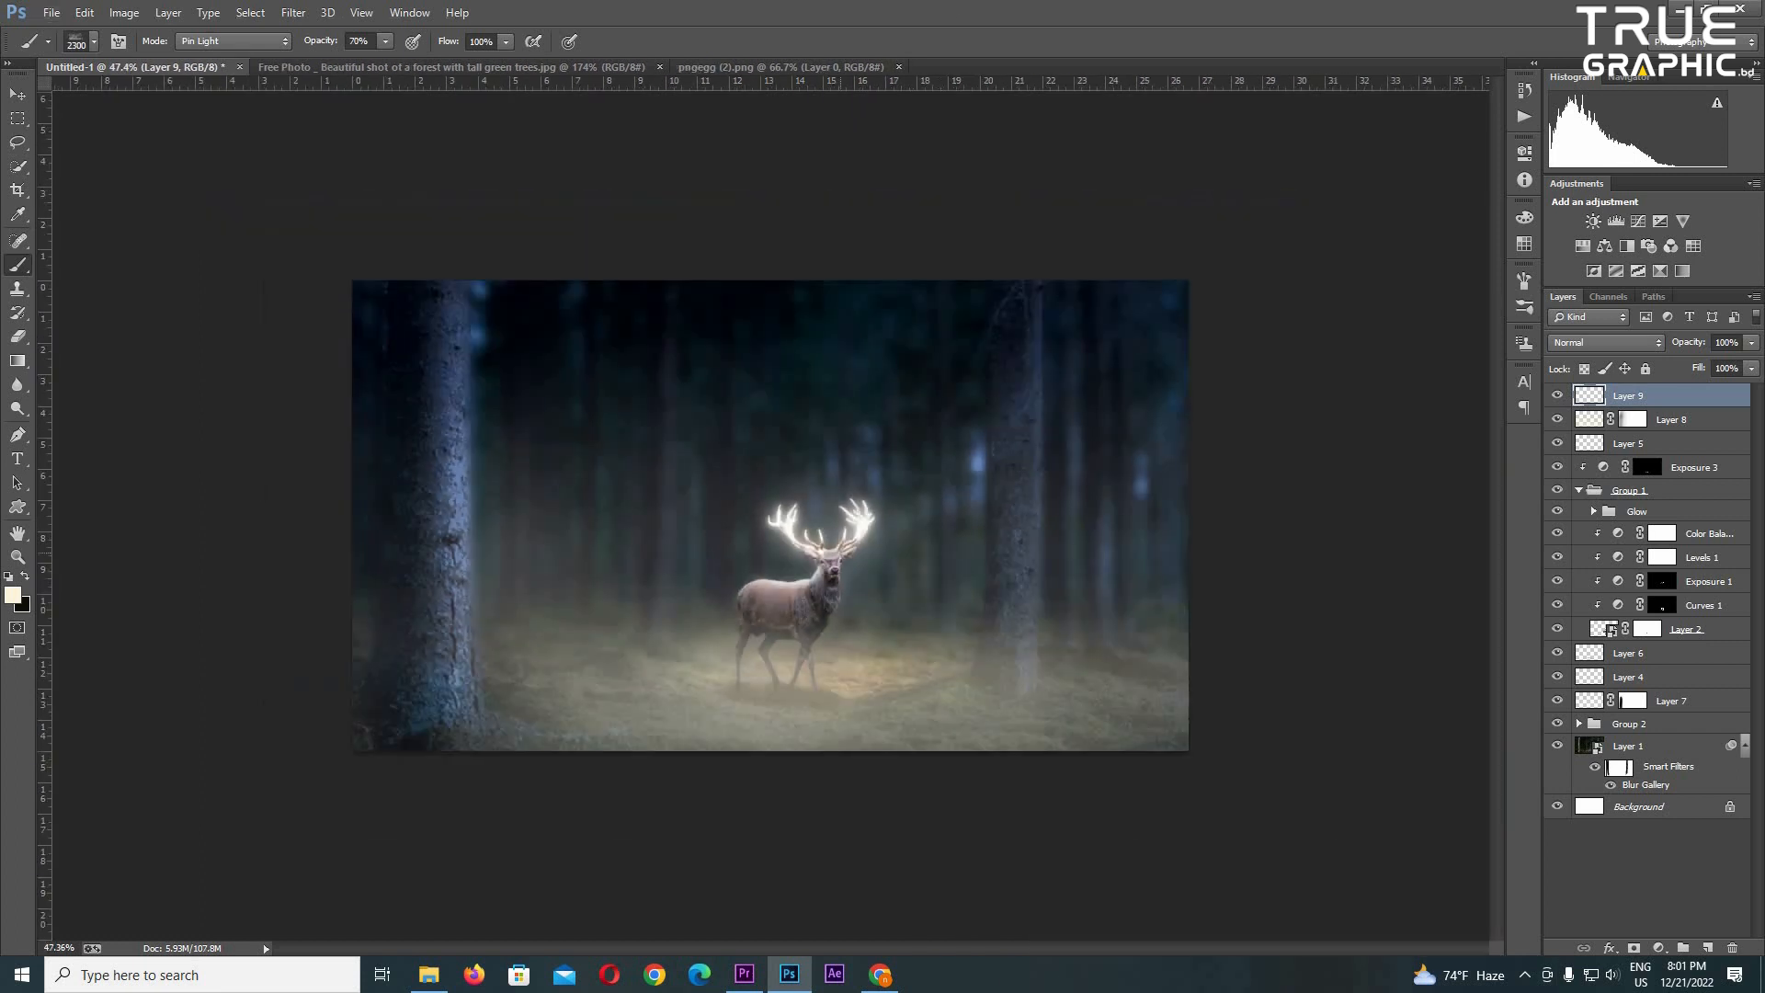
click(910, 579)
scroll(917, 603, up, 6)
scroll(919, 623, down, 3)
key(ctrl+z)
click(941, 643)
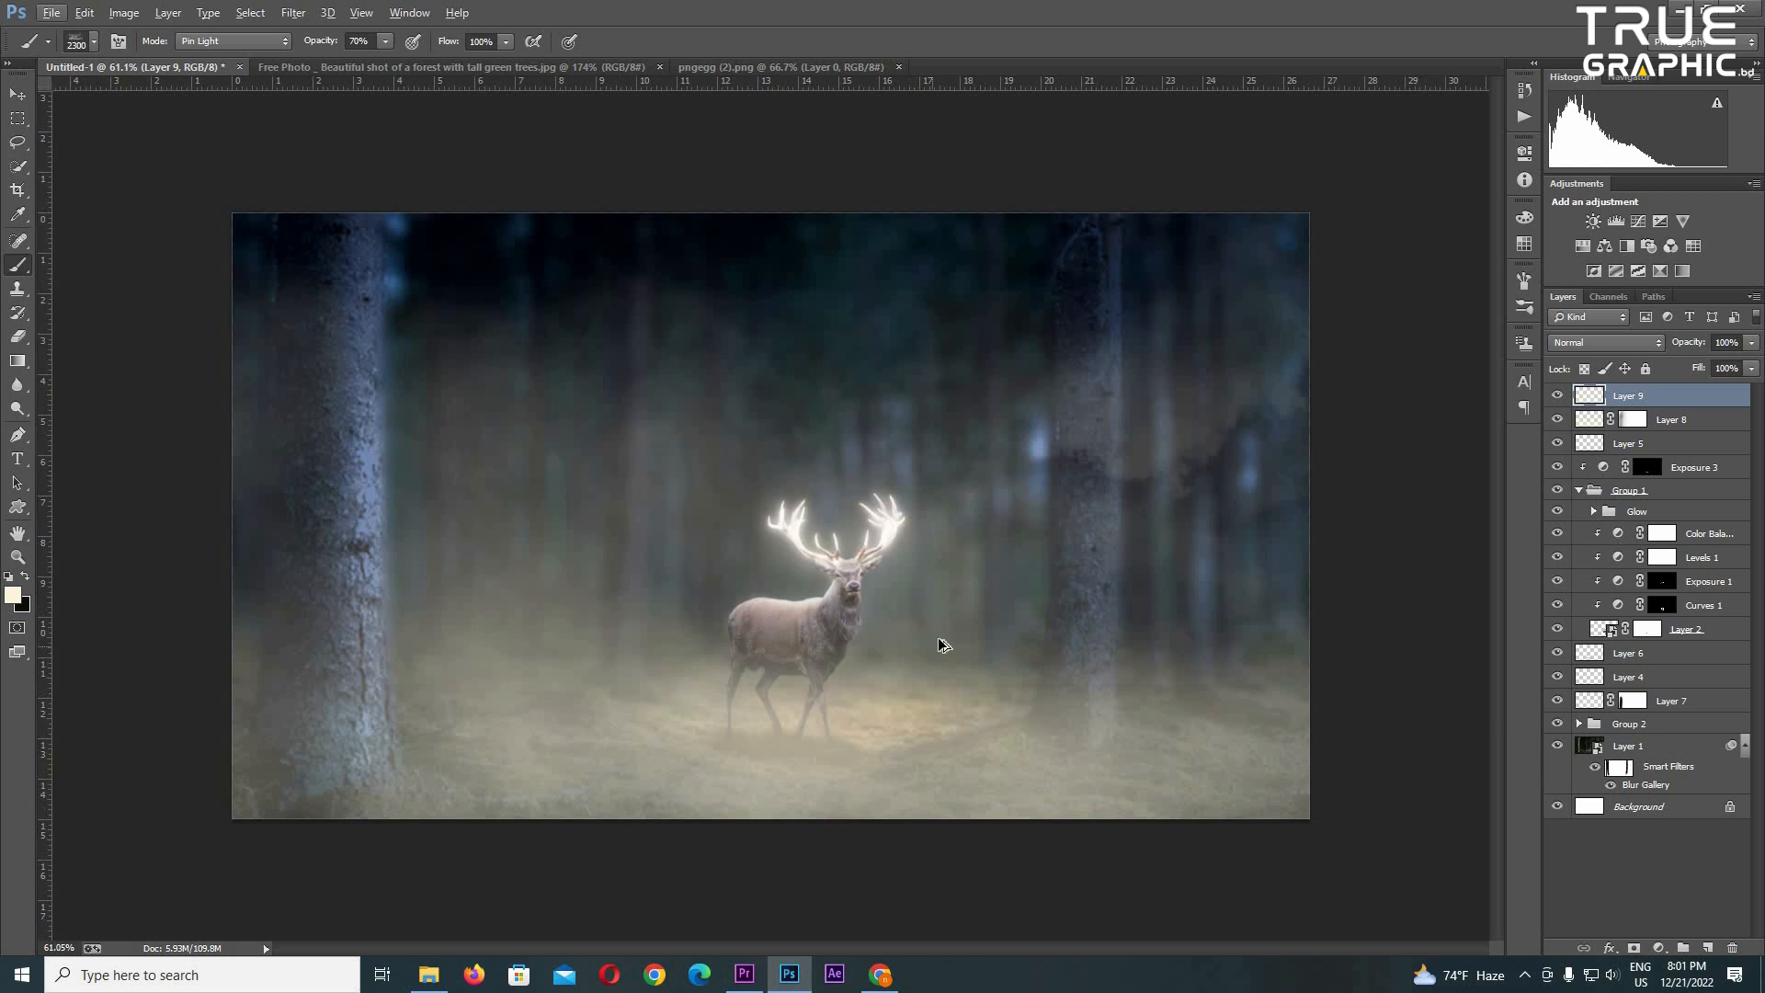
key(ctrl+z)
click(828, 605)
scroll(828, 605, down, 1)
scroll(829, 604, up, 4)
scroll(828, 605, down, 6)
- Add a layer mask to Layer 9 and switch to a brush of size 900 for painting on it
right_click(975, 284)
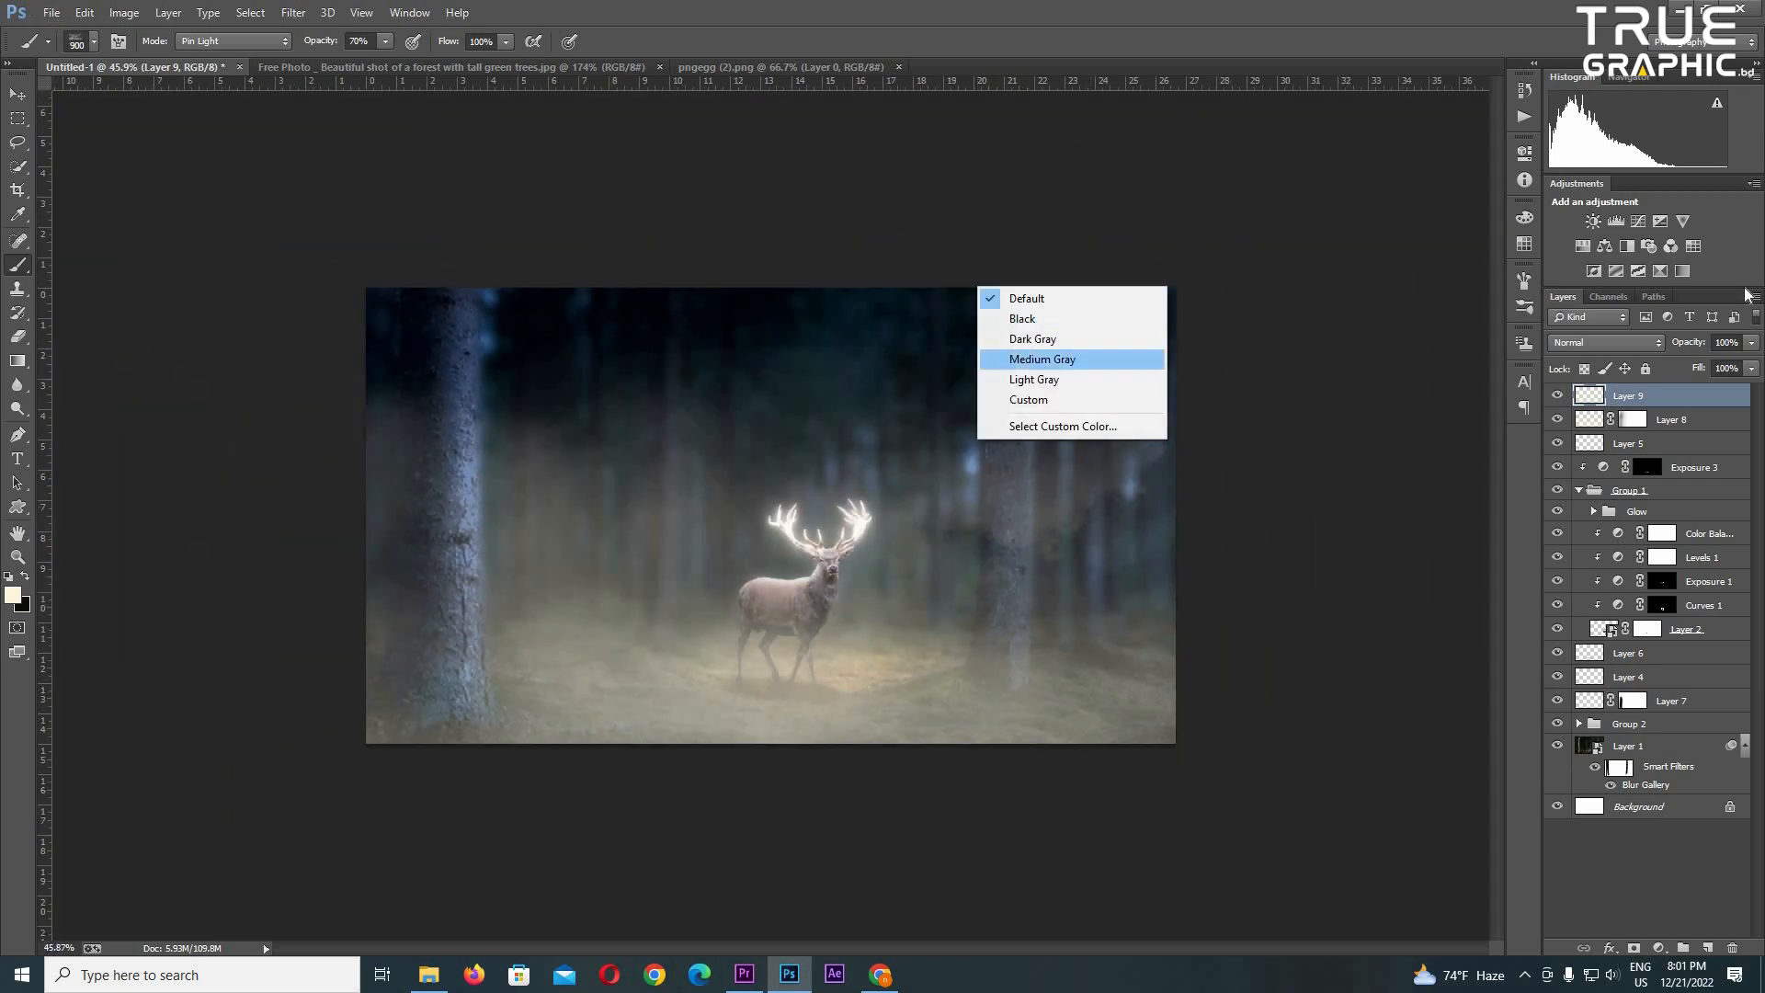
click(1633, 948)
key(bracketleft)
key(bracketleft)
key(bracketleft)
key(bracketleft)
key(bracketleft)
key(bracketleft)
key(bracketleft)
key(bracketleft)
key(bracketleft)
key(bracketleft)
key(bracketleft)
key(bracketleft)
key(bracketleft)
key(bracketleft)
scroll(857, 510, up, 3)
right_click(857, 510)
scroll(1131, 680, up, 10)
key(Escape)
scroll(642, 537, down, 2)
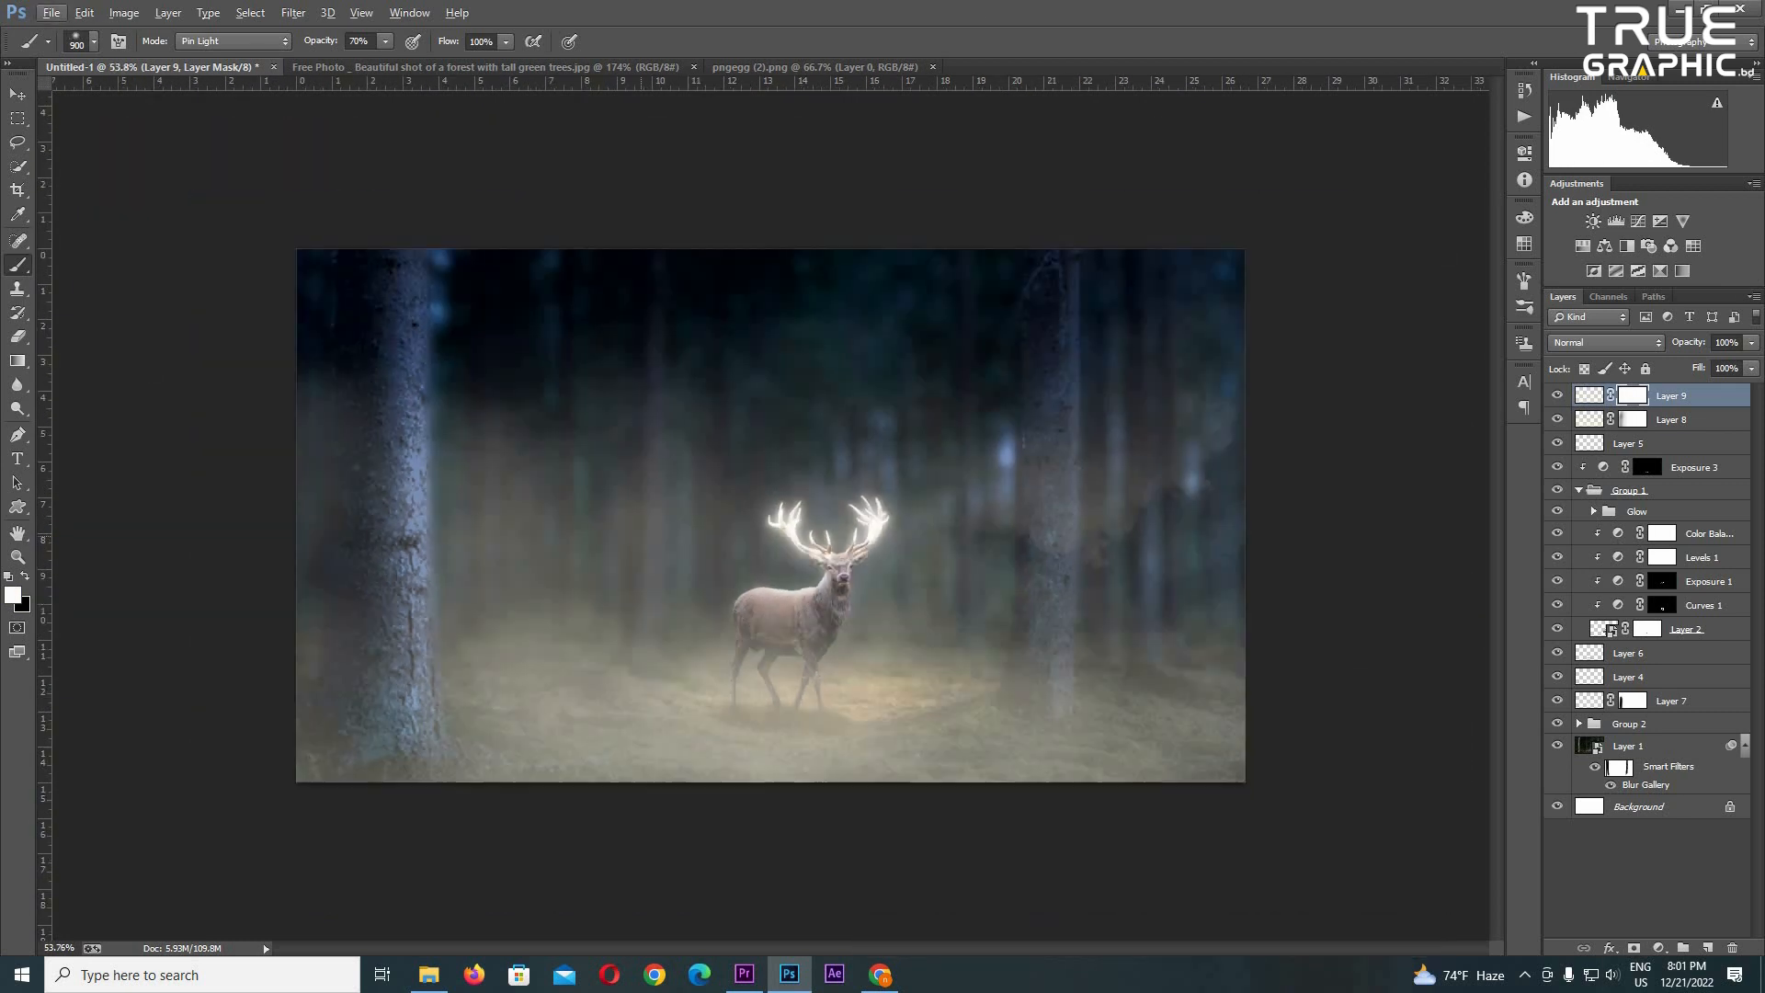
- Paint black on the Layer 9 mask to fade the haze between the trees, lowering the brush to size 800 and 20% opacity
key(x)
drag(589, 497, 1150, 460)
click(1090, 497)
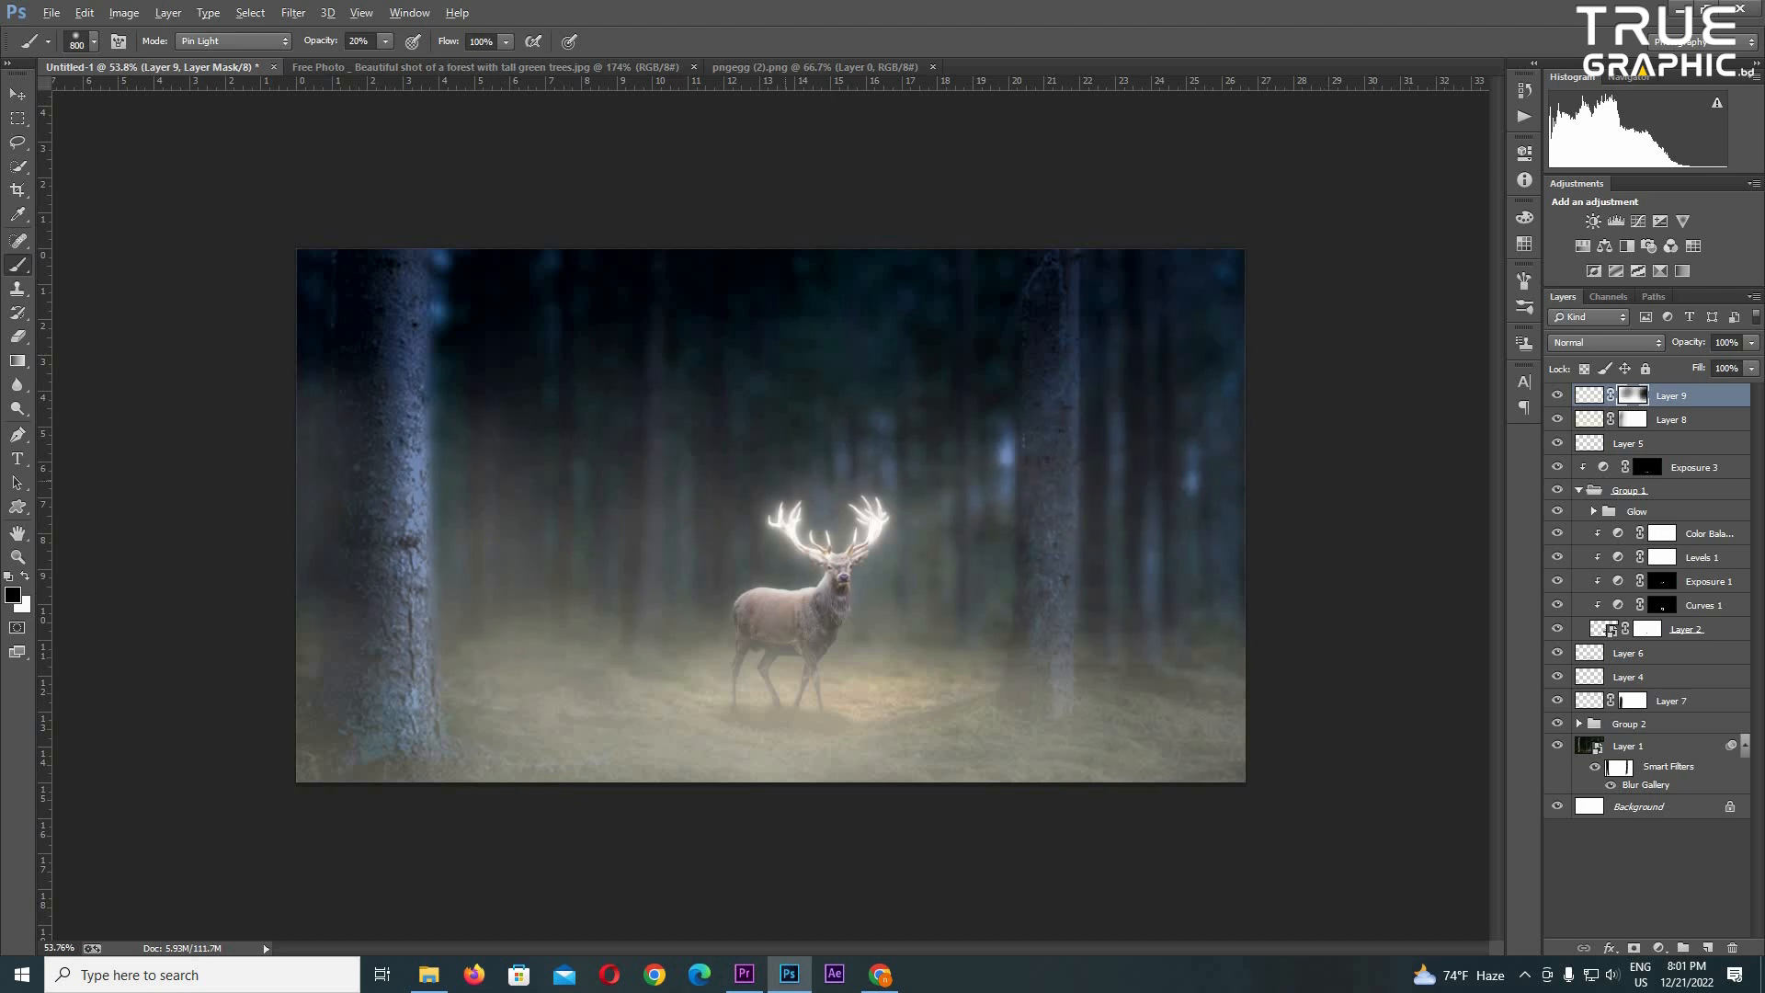
scroll(1041, 516, up, 2)
scroll(1040, 516, down, 3)
scroll(770, 523, up, 1)
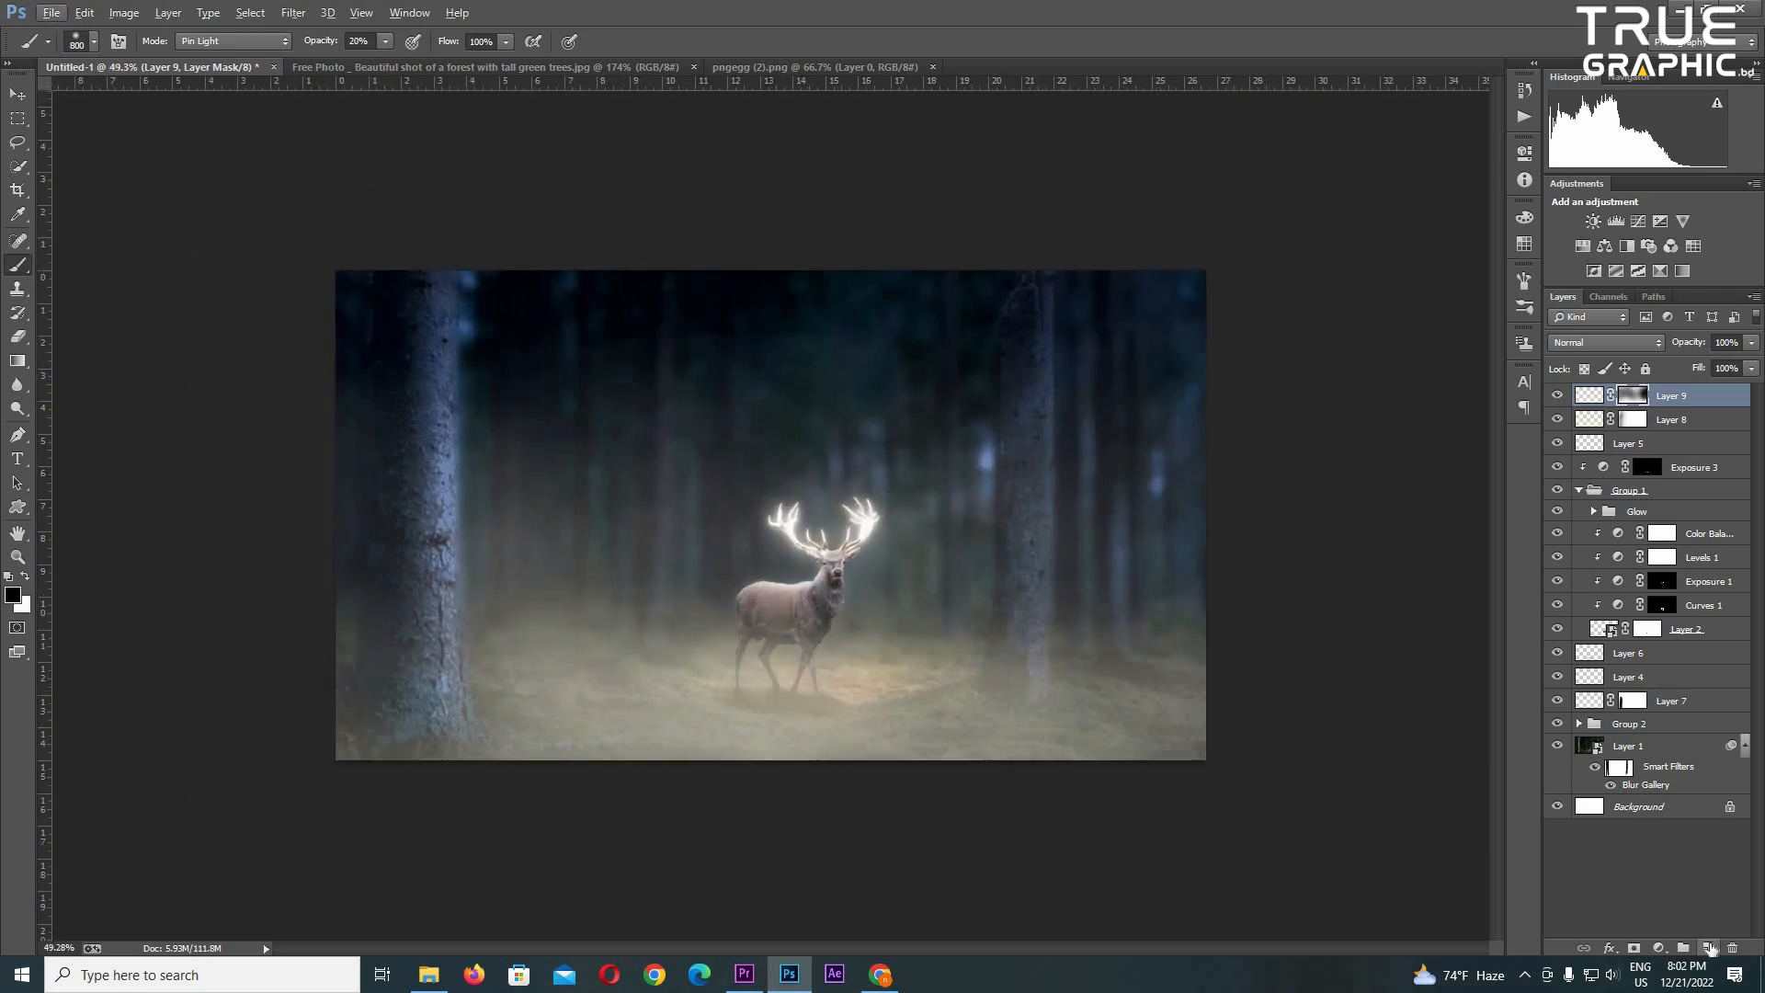
- Add Layer 10 above Layer 9 and brush a light haze over the forest
click(1709, 948)
right_click(642, 473)
key(Escape)
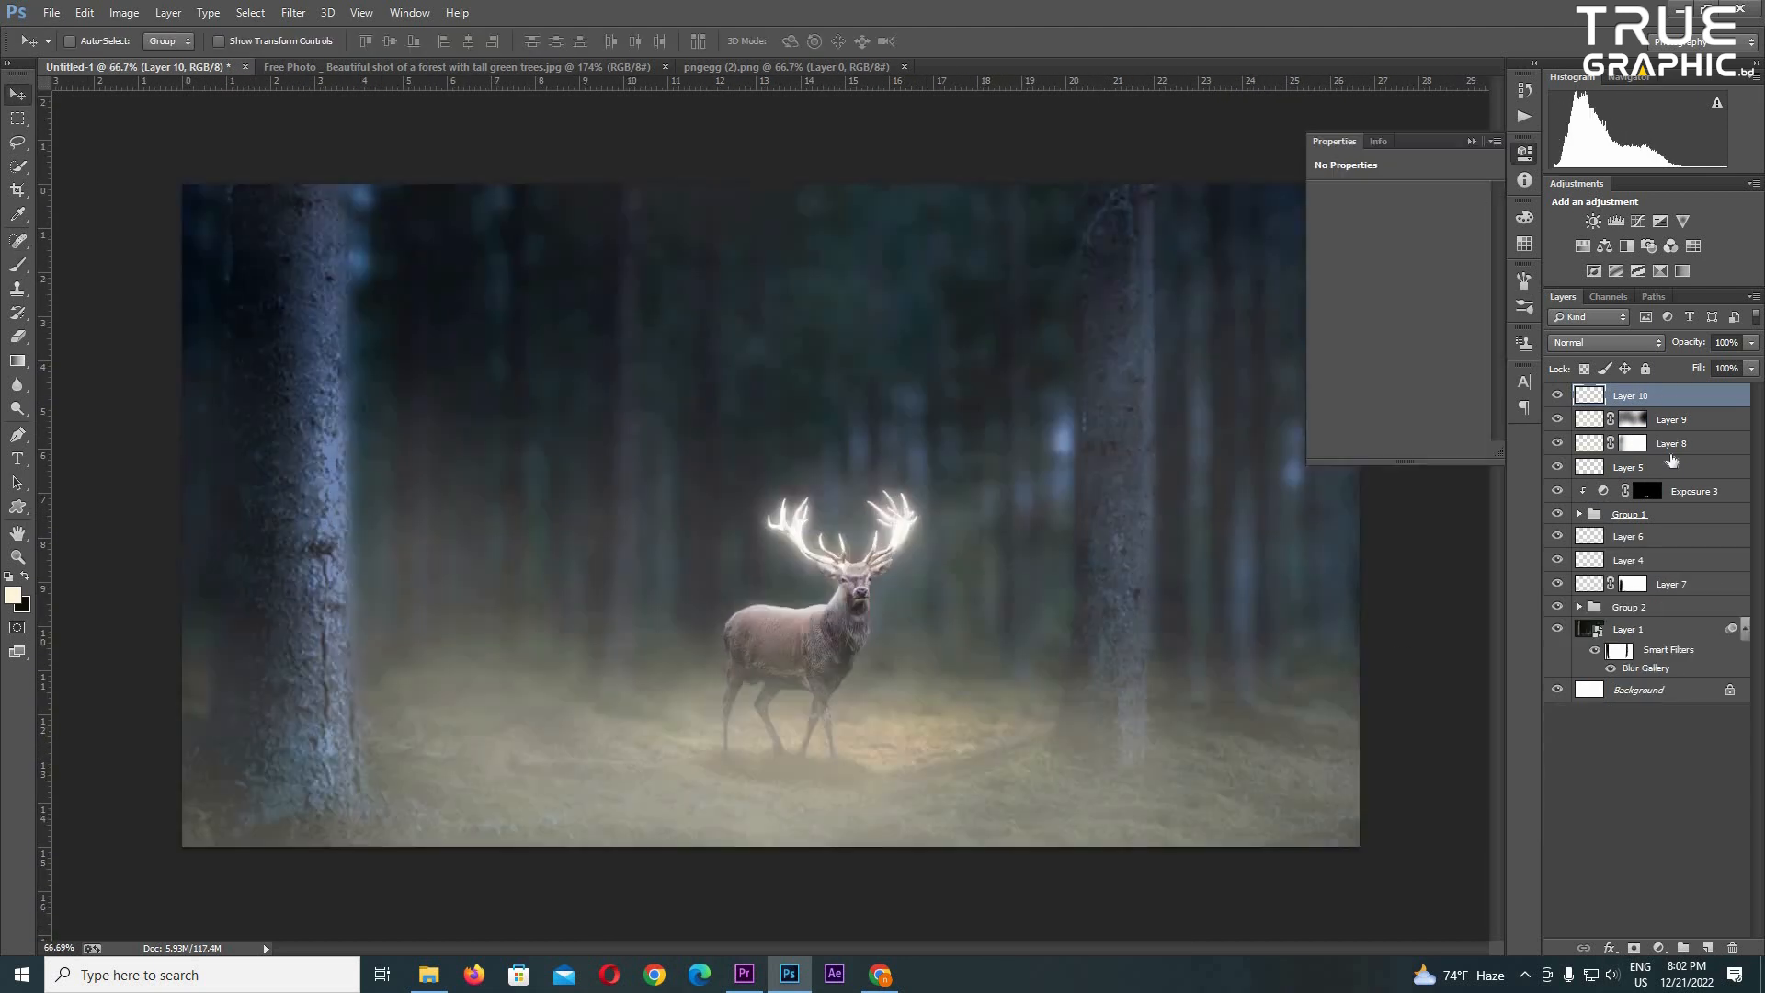
- Clip a Hue/Saturation adjustment to Layer 1 with hue +39, saturation +54 and lightness +40, and invert its mask ready for painting
click(1628, 629)
scroll(1238, 598, up, 4)
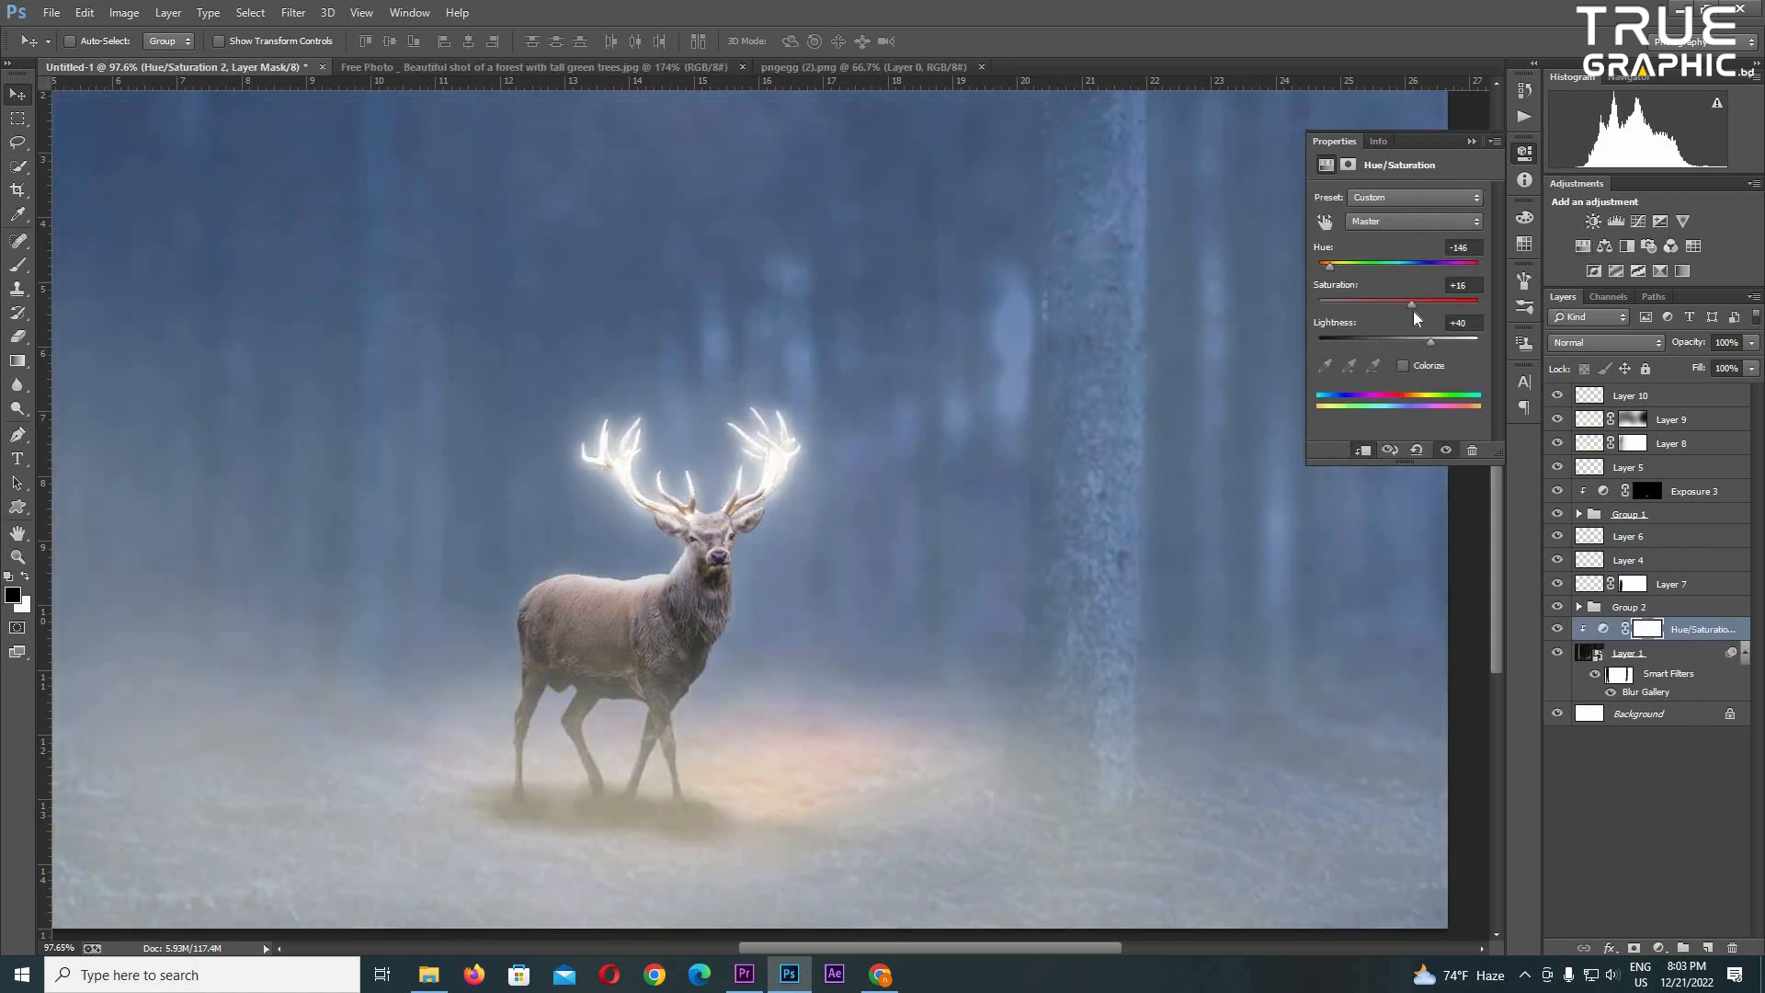
drag(1412, 303, 1441, 304)
drag(1329, 266, 1375, 266)
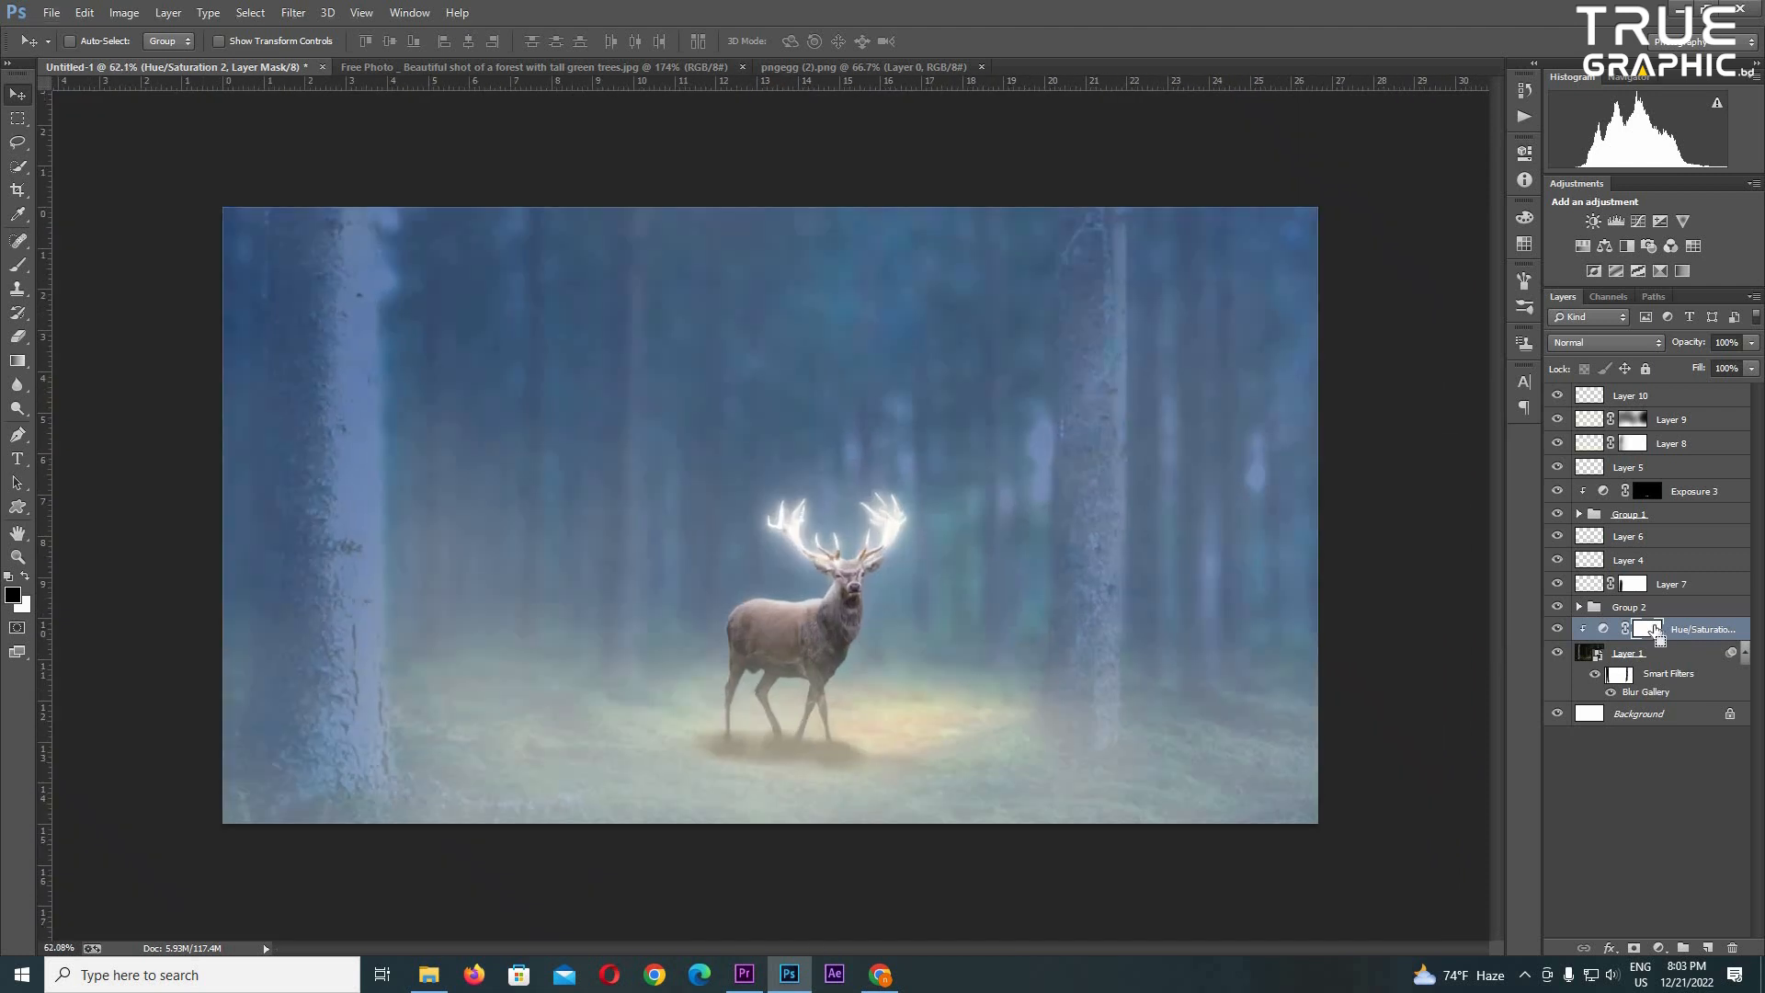
key(ctrl+i)
key(b)
key(x)
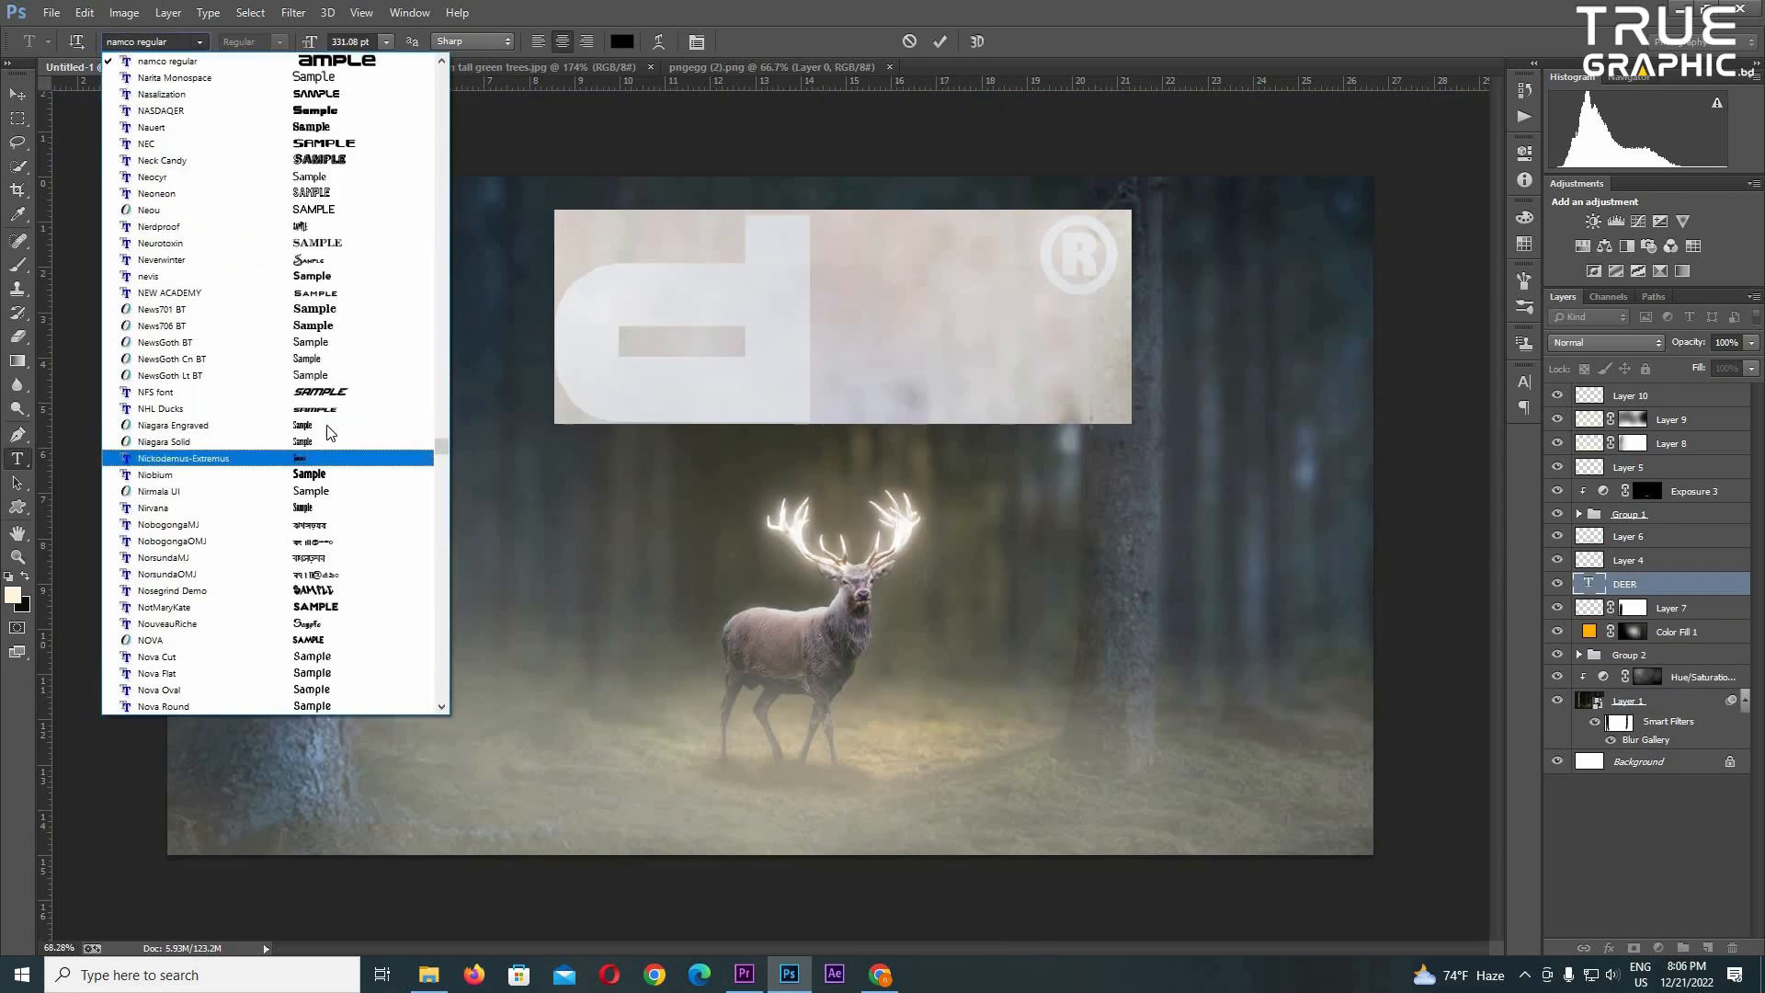
- Change the DEER title to a pointed serif display font and move it above the deer's antlers
click(348, 607)
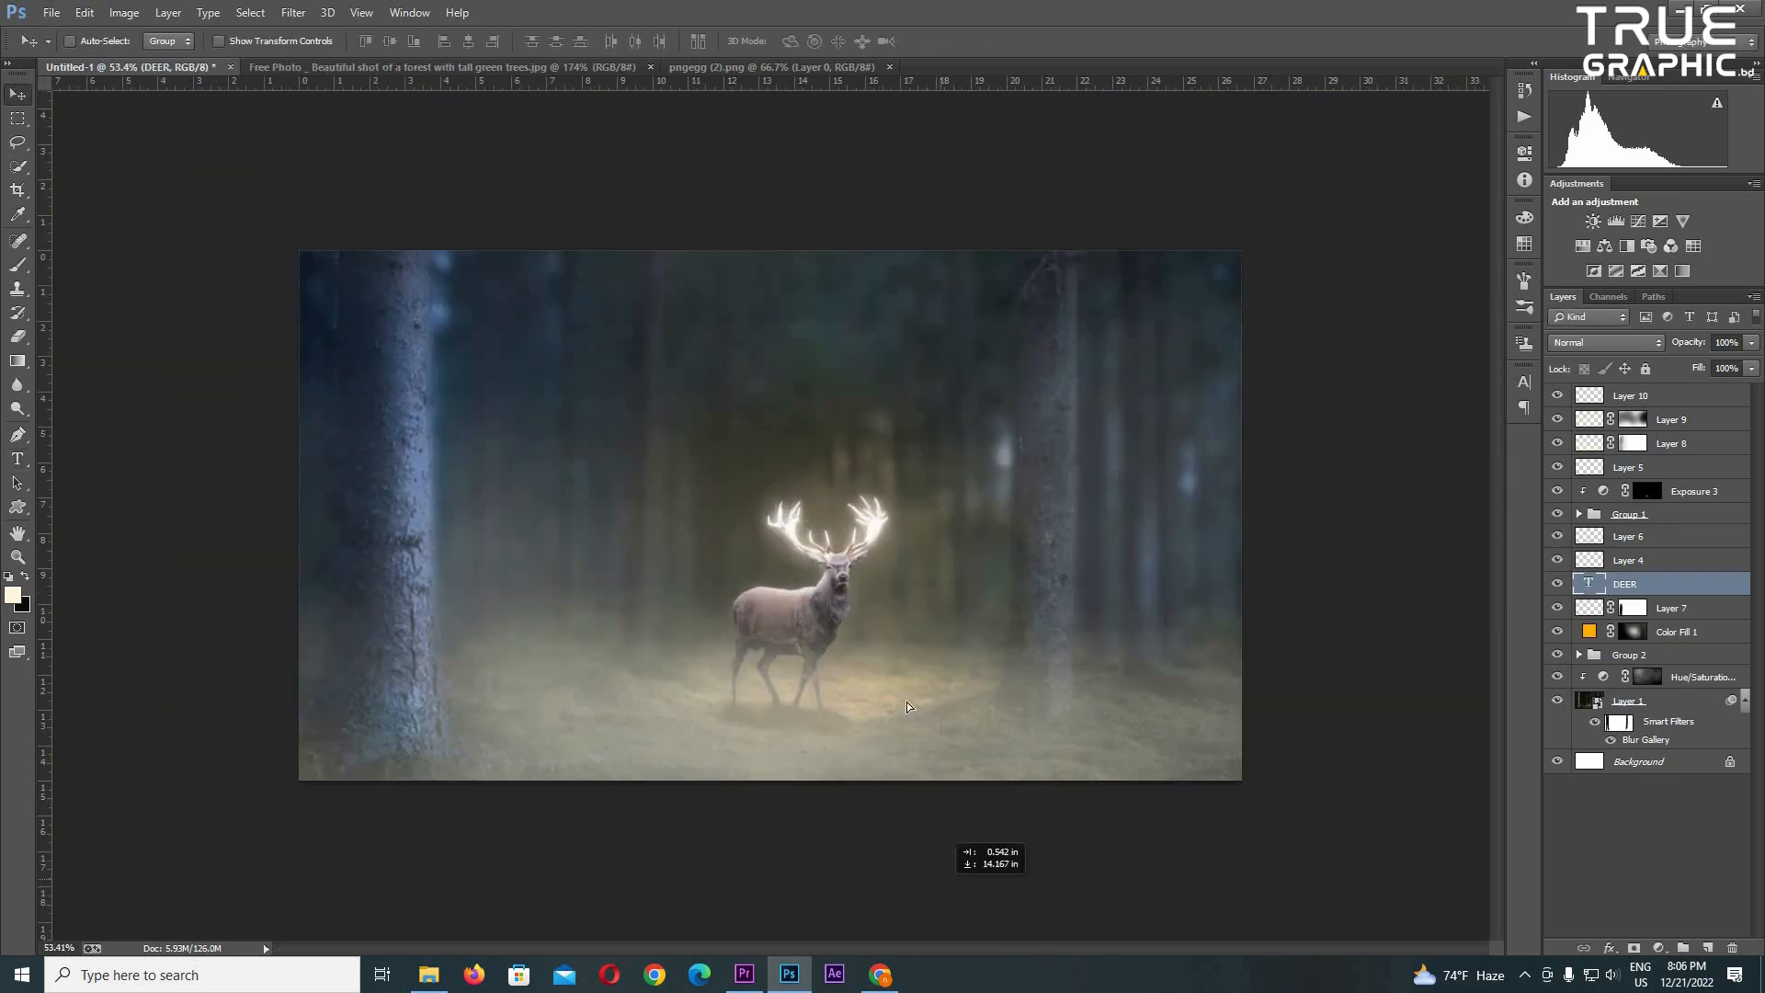
drag(906, 701, 901, 378)
scroll(921, 401, up, 1)
- Apply a Color Overlay in a pale cream tone to the DEER title
key(space)
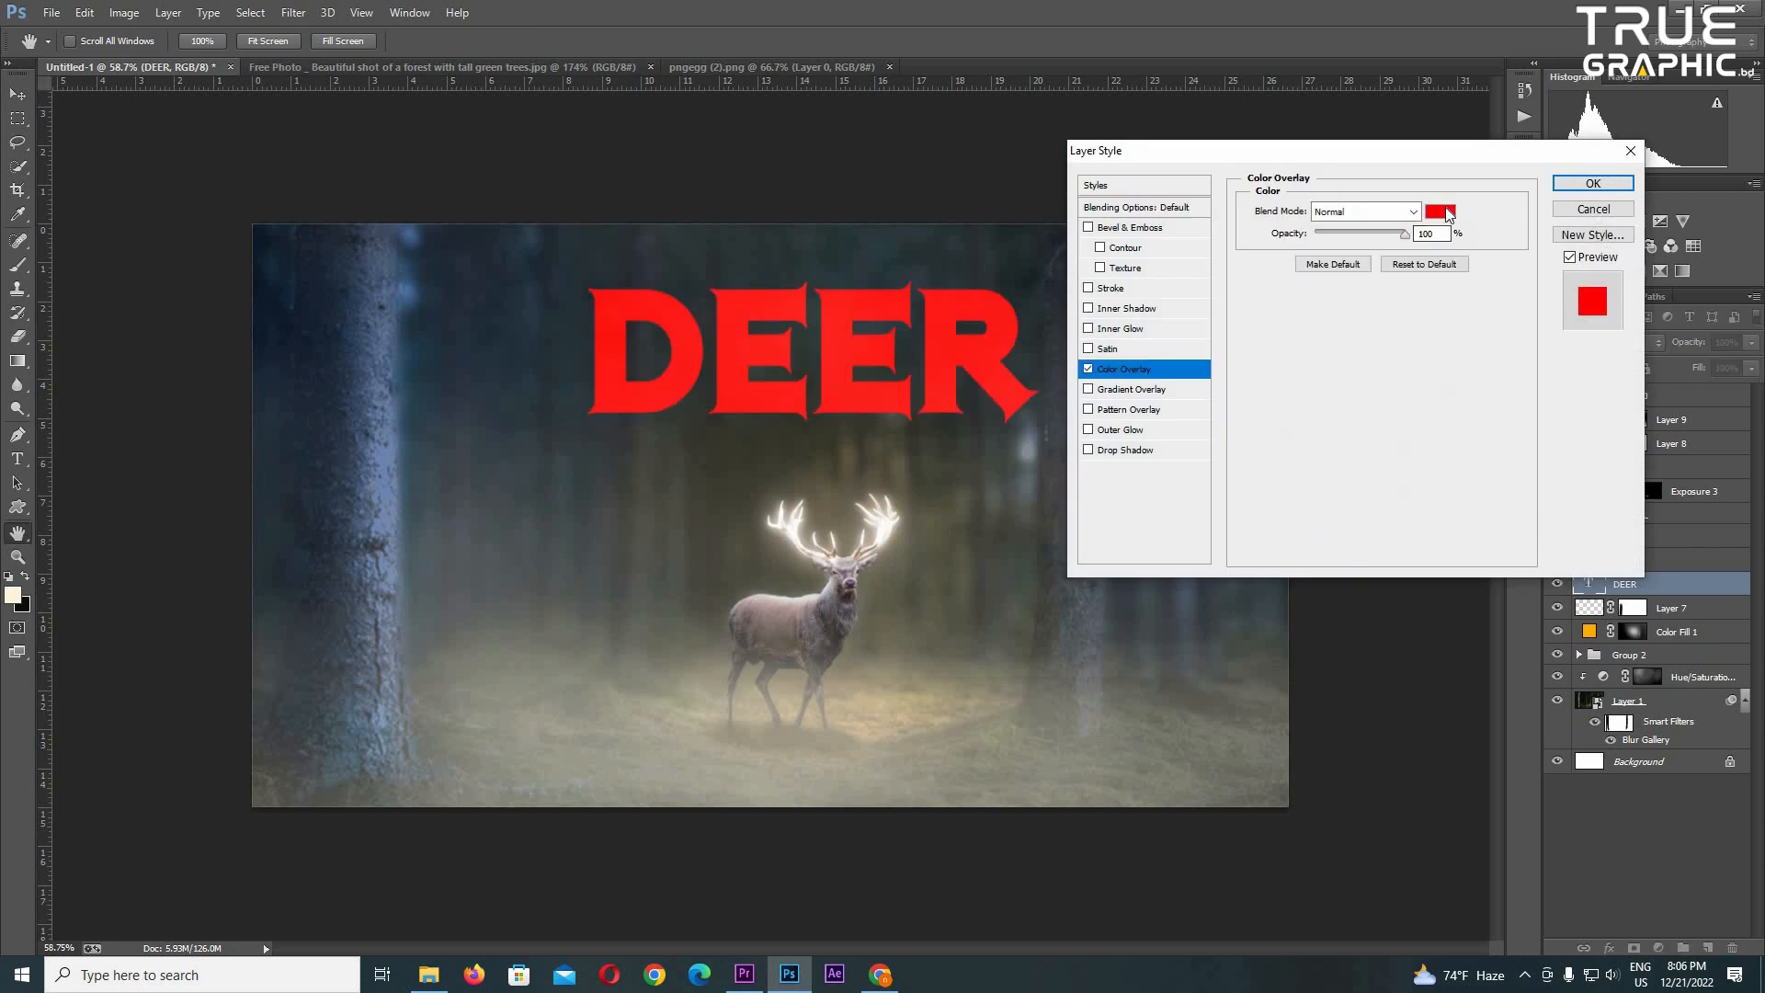
click(1440, 217)
click(1426, 433)
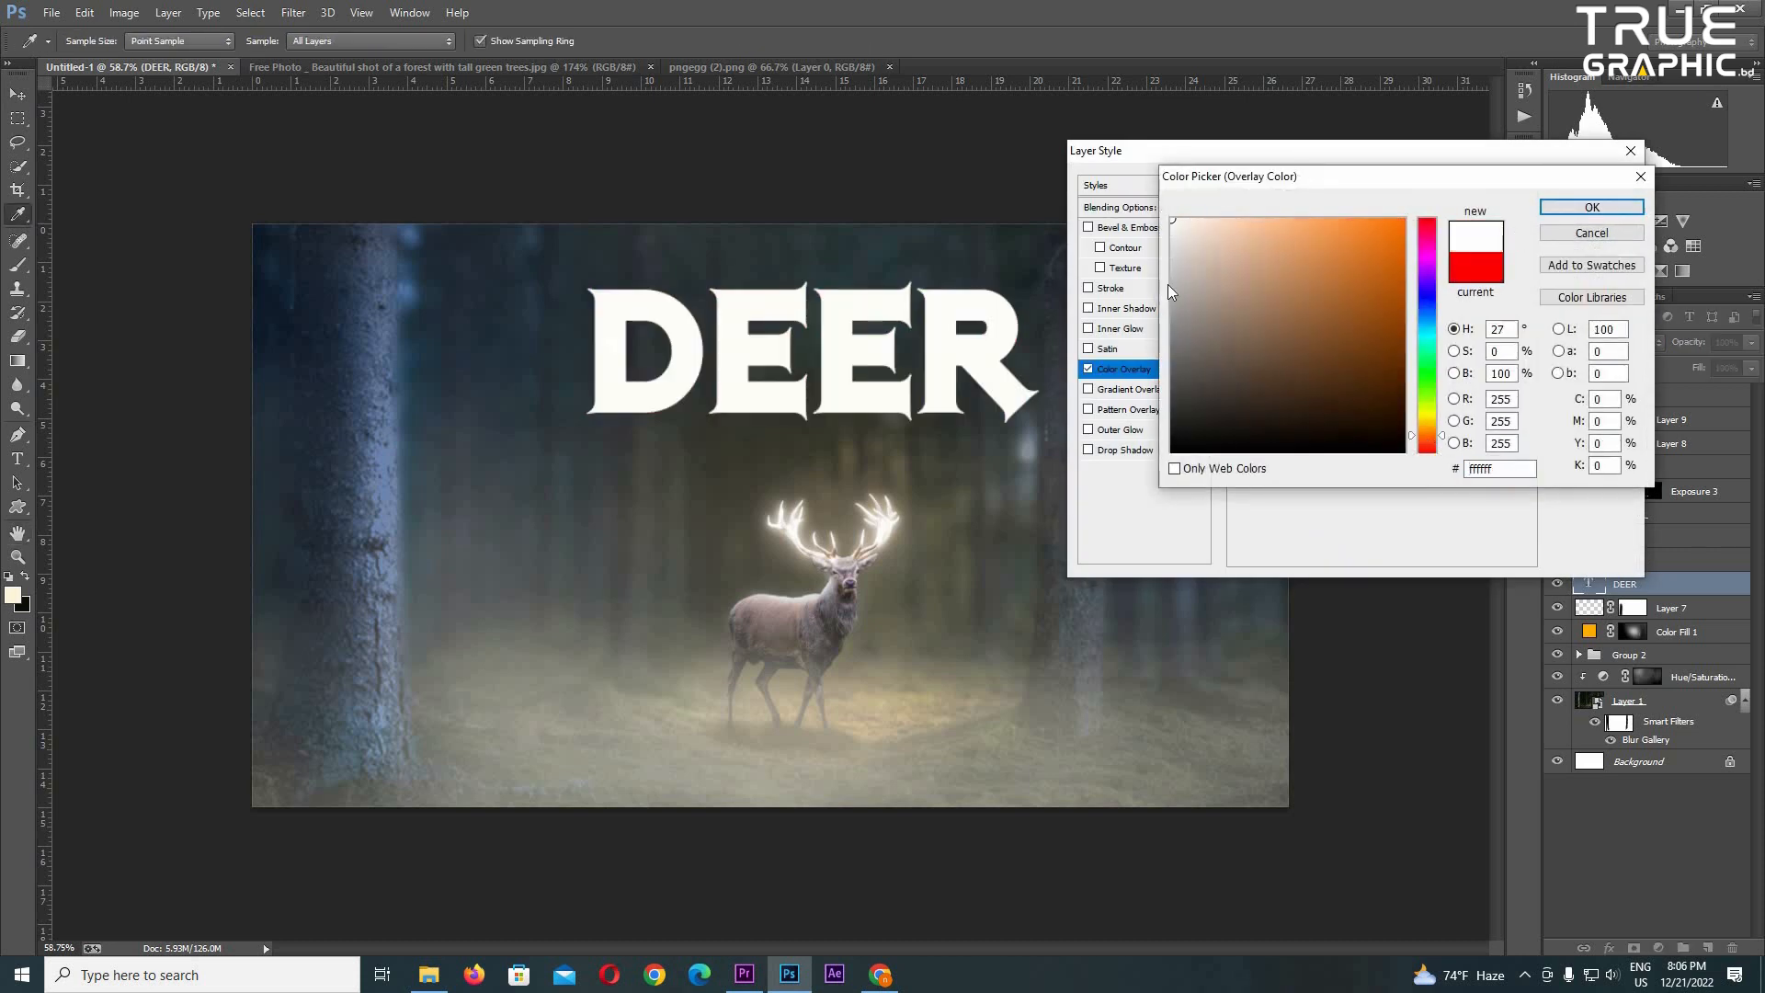
click(1215, 219)
click(1592, 206)
click(1588, 181)
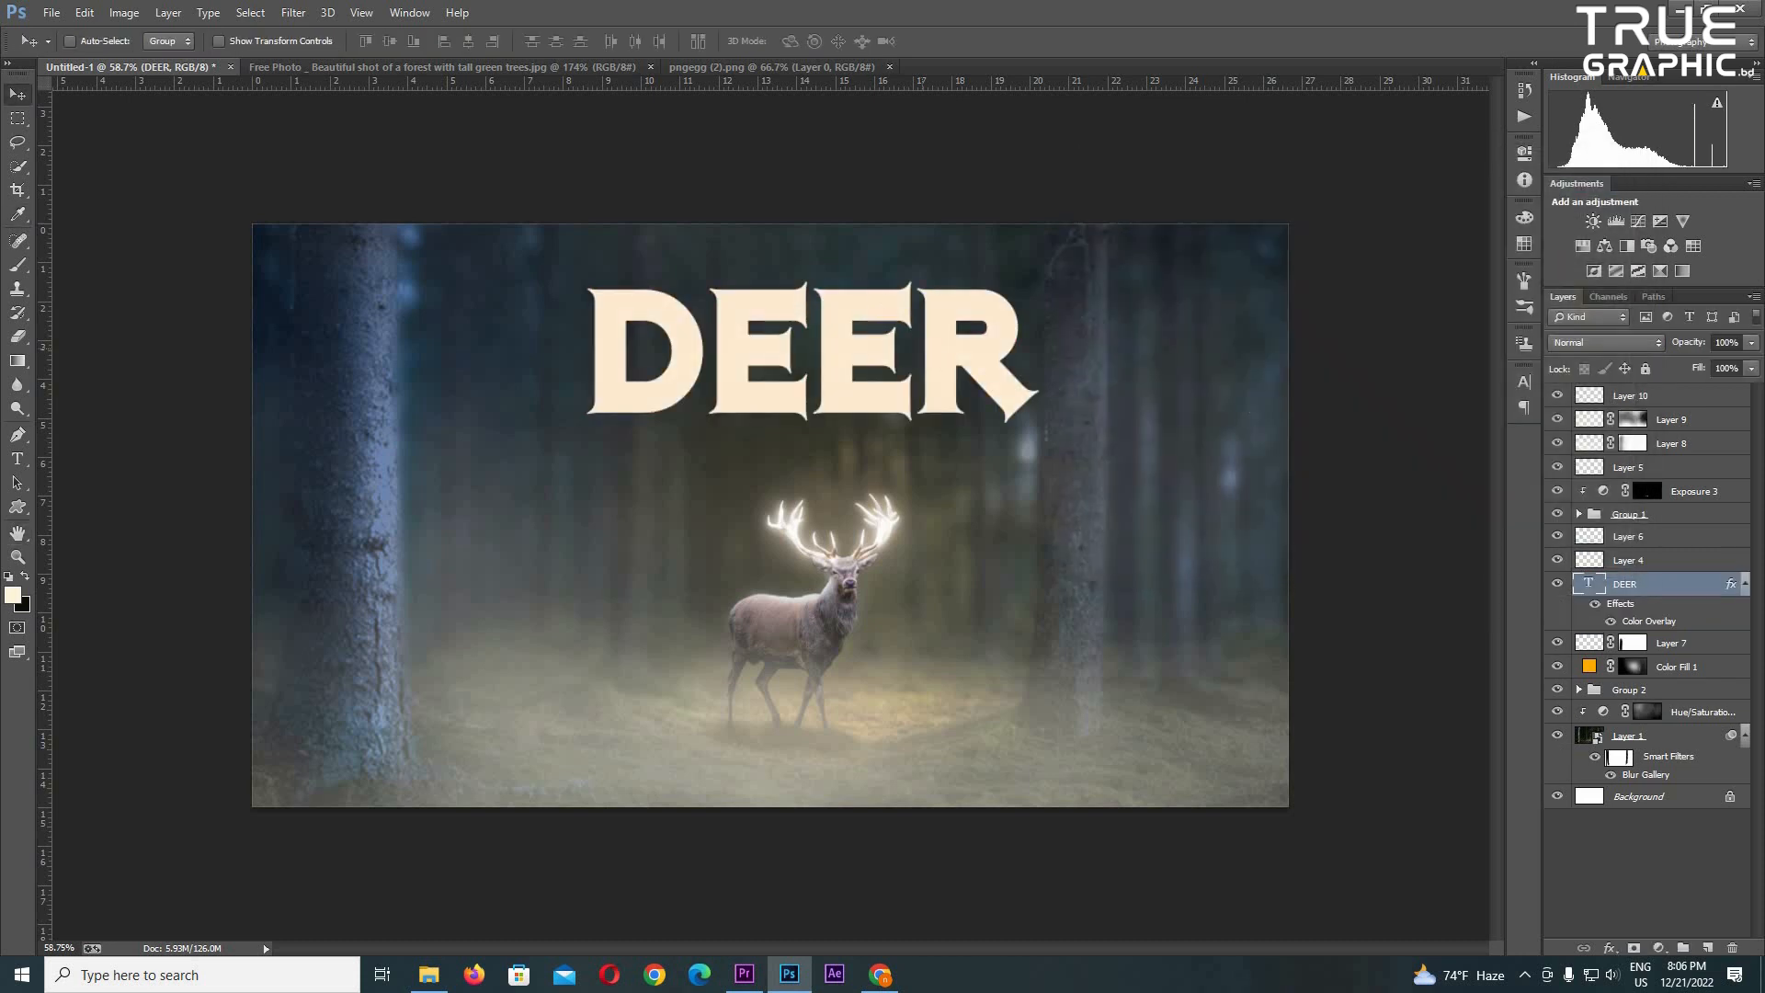
- Add an Inner Shadow to the DEER title with a distance of 9 px and an enlarged size
double_click(1682, 584)
click(1127, 311)
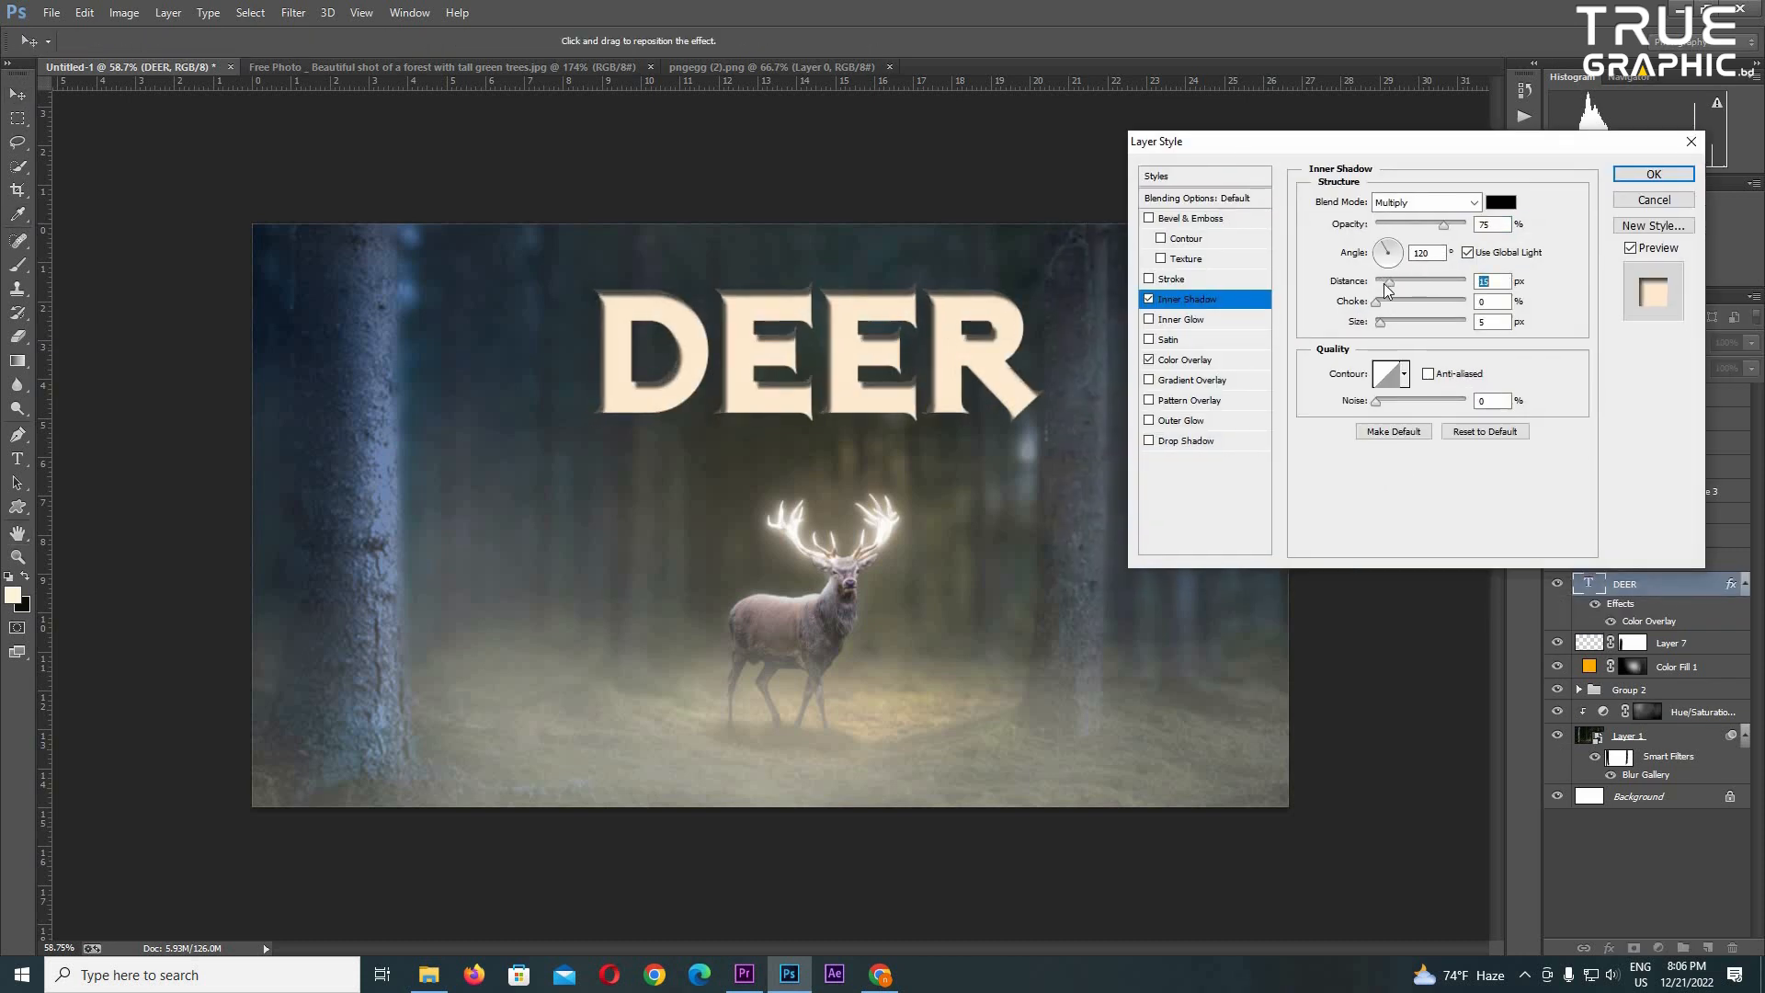
drag(1387, 285, 1384, 285)
drag(1380, 322, 1390, 322)
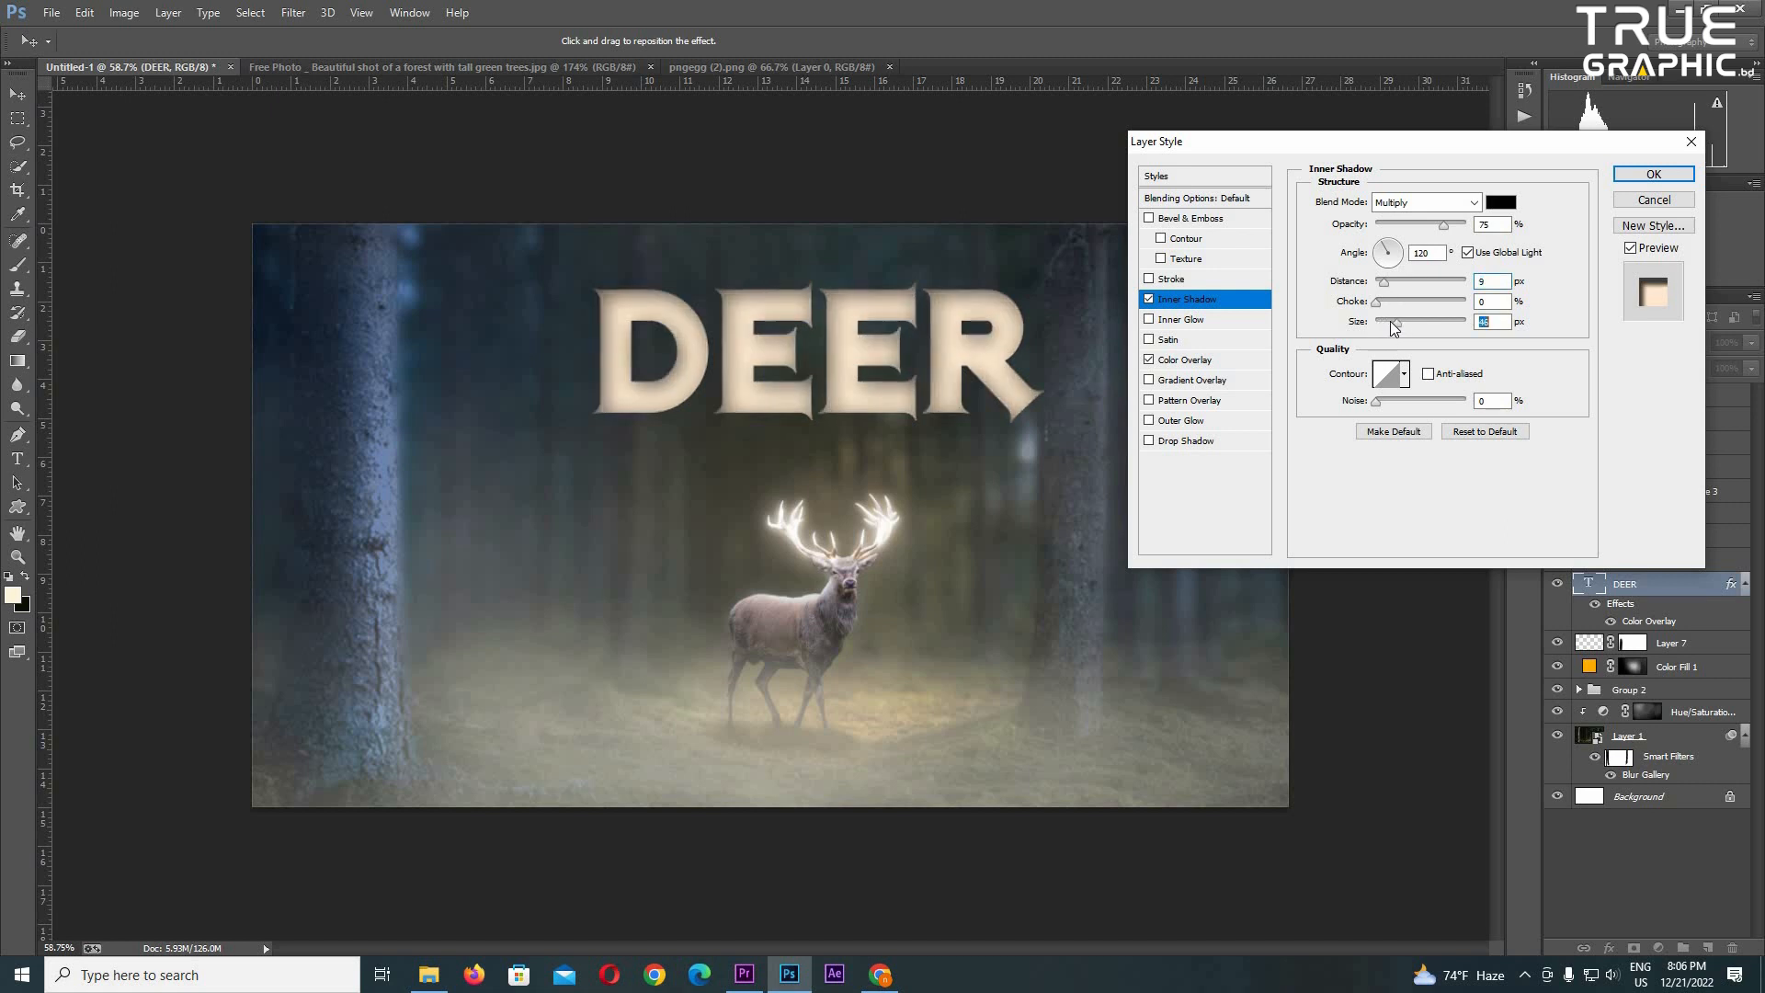
- Add an Inner Glow and a reduced-opacity Outer Glow of 125 px to the DEER title
click(1181, 320)
drag(1381, 361, 1423, 360)
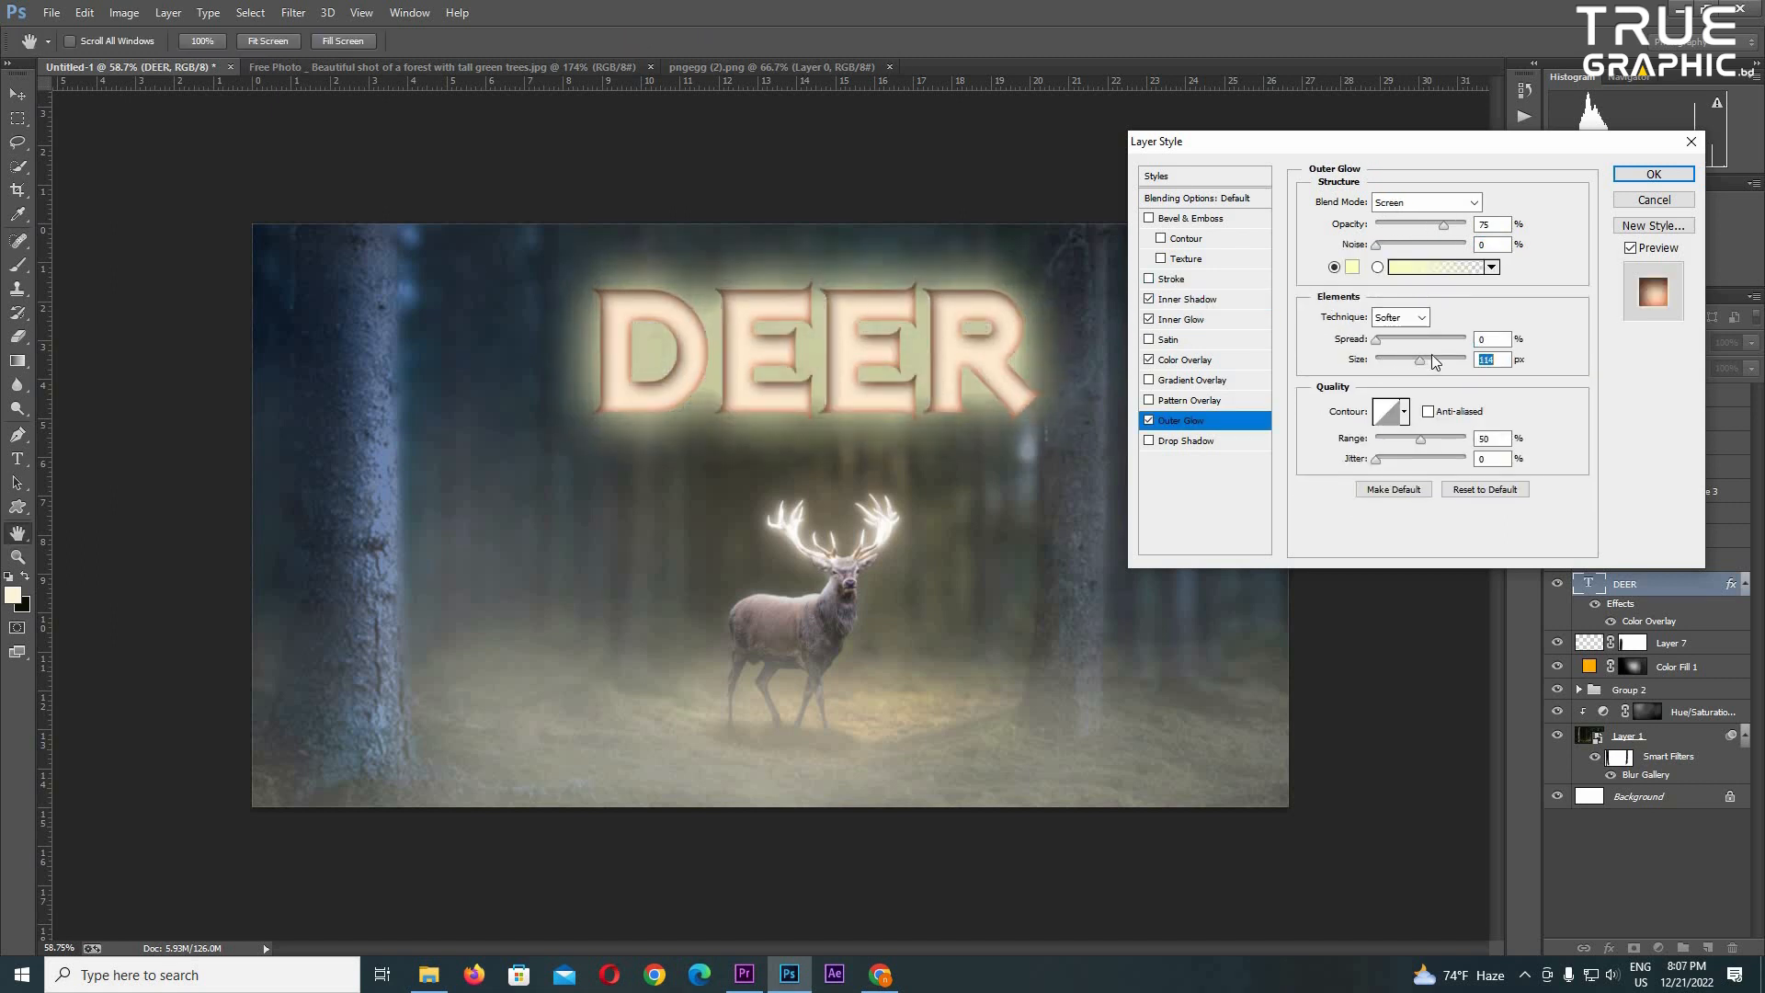
click(1397, 225)
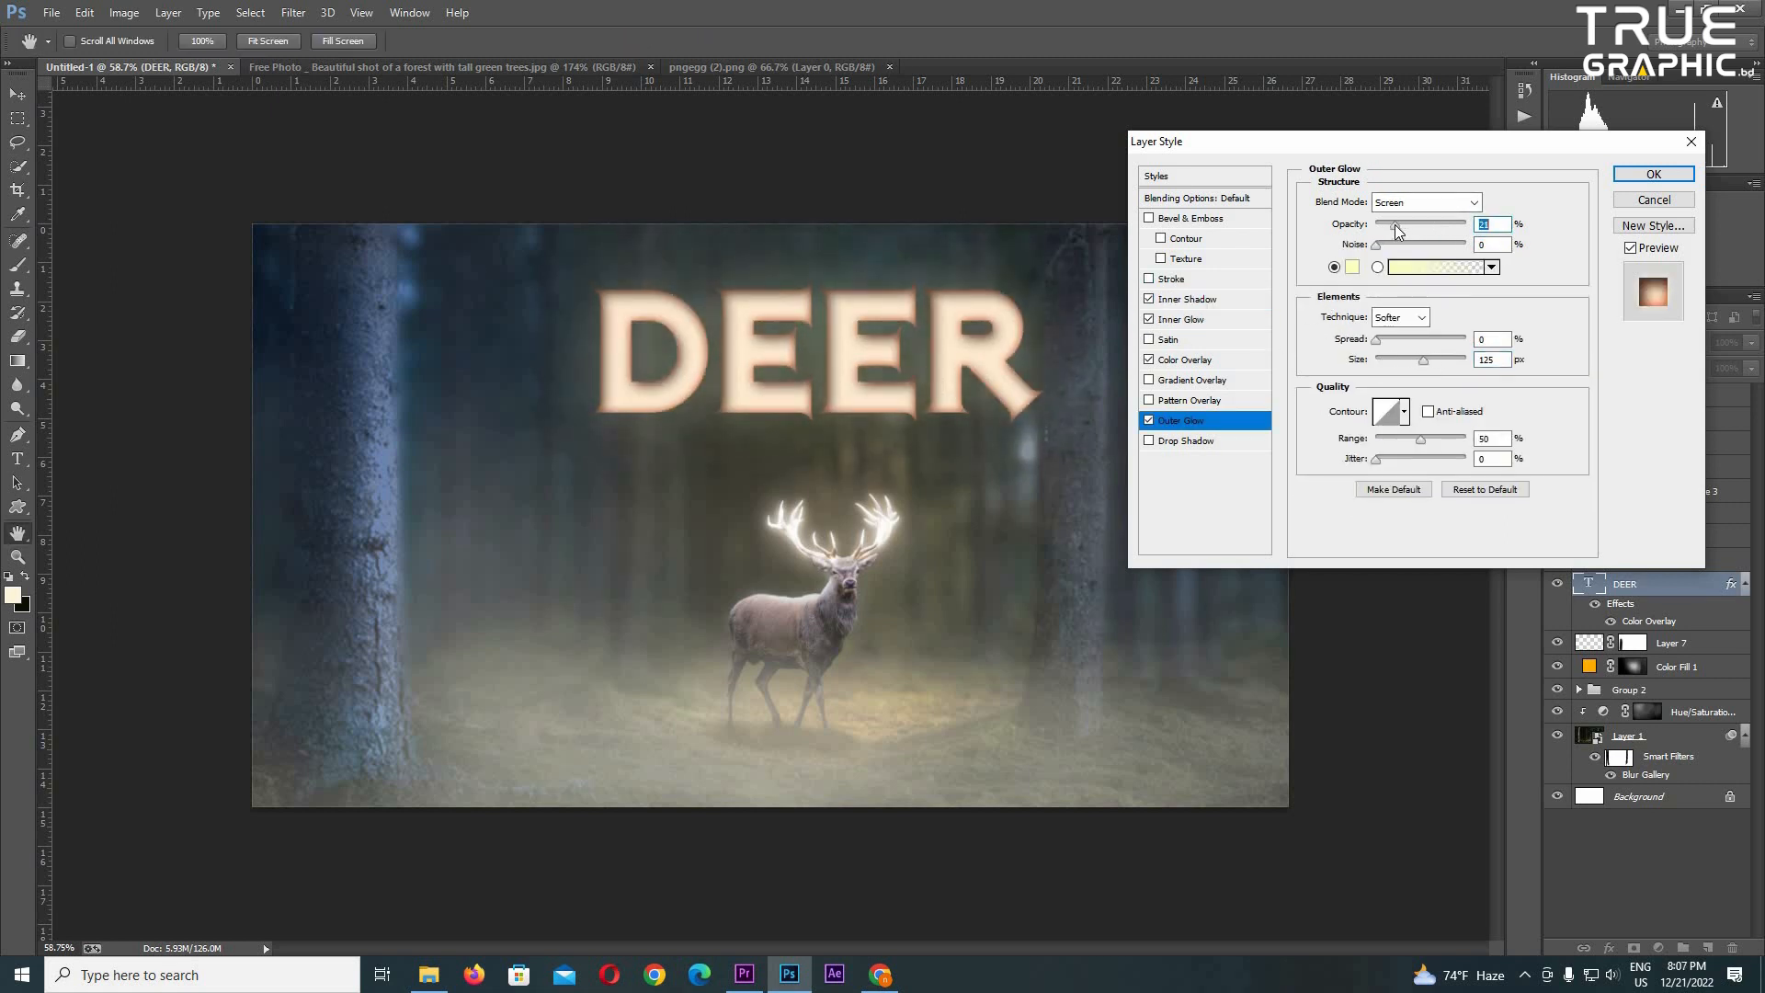
- Add Bevel & Emboss with a rough pattern Texture to the DEER title
click(1213, 259)
click(1405, 221)
click(1347, 277)
click(1375, 278)
click(1459, 165)
drag(1391, 263, 1367, 279)
- Replace the DEER title's Color Overlay with a linear Gradient Overlay at 90° and open the gradient for editing
drag(1335, 145, 1409, 138)
click(1160, 391)
click(1205, 376)
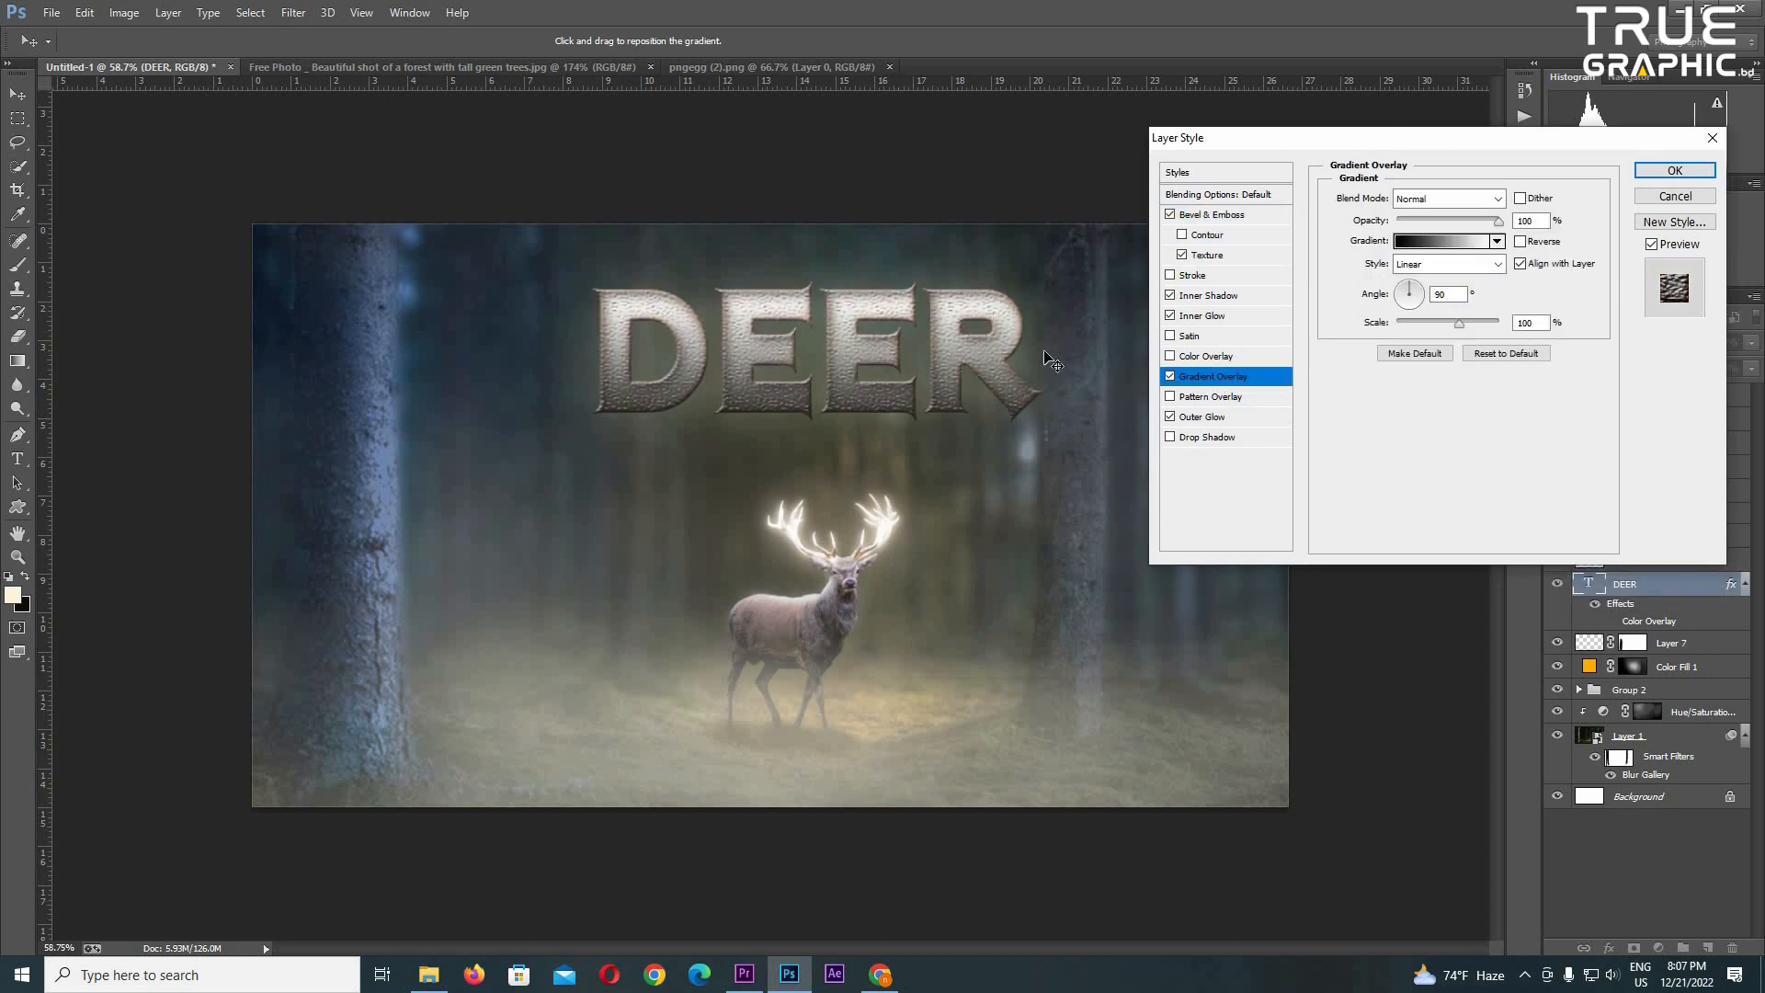
click(1478, 245)
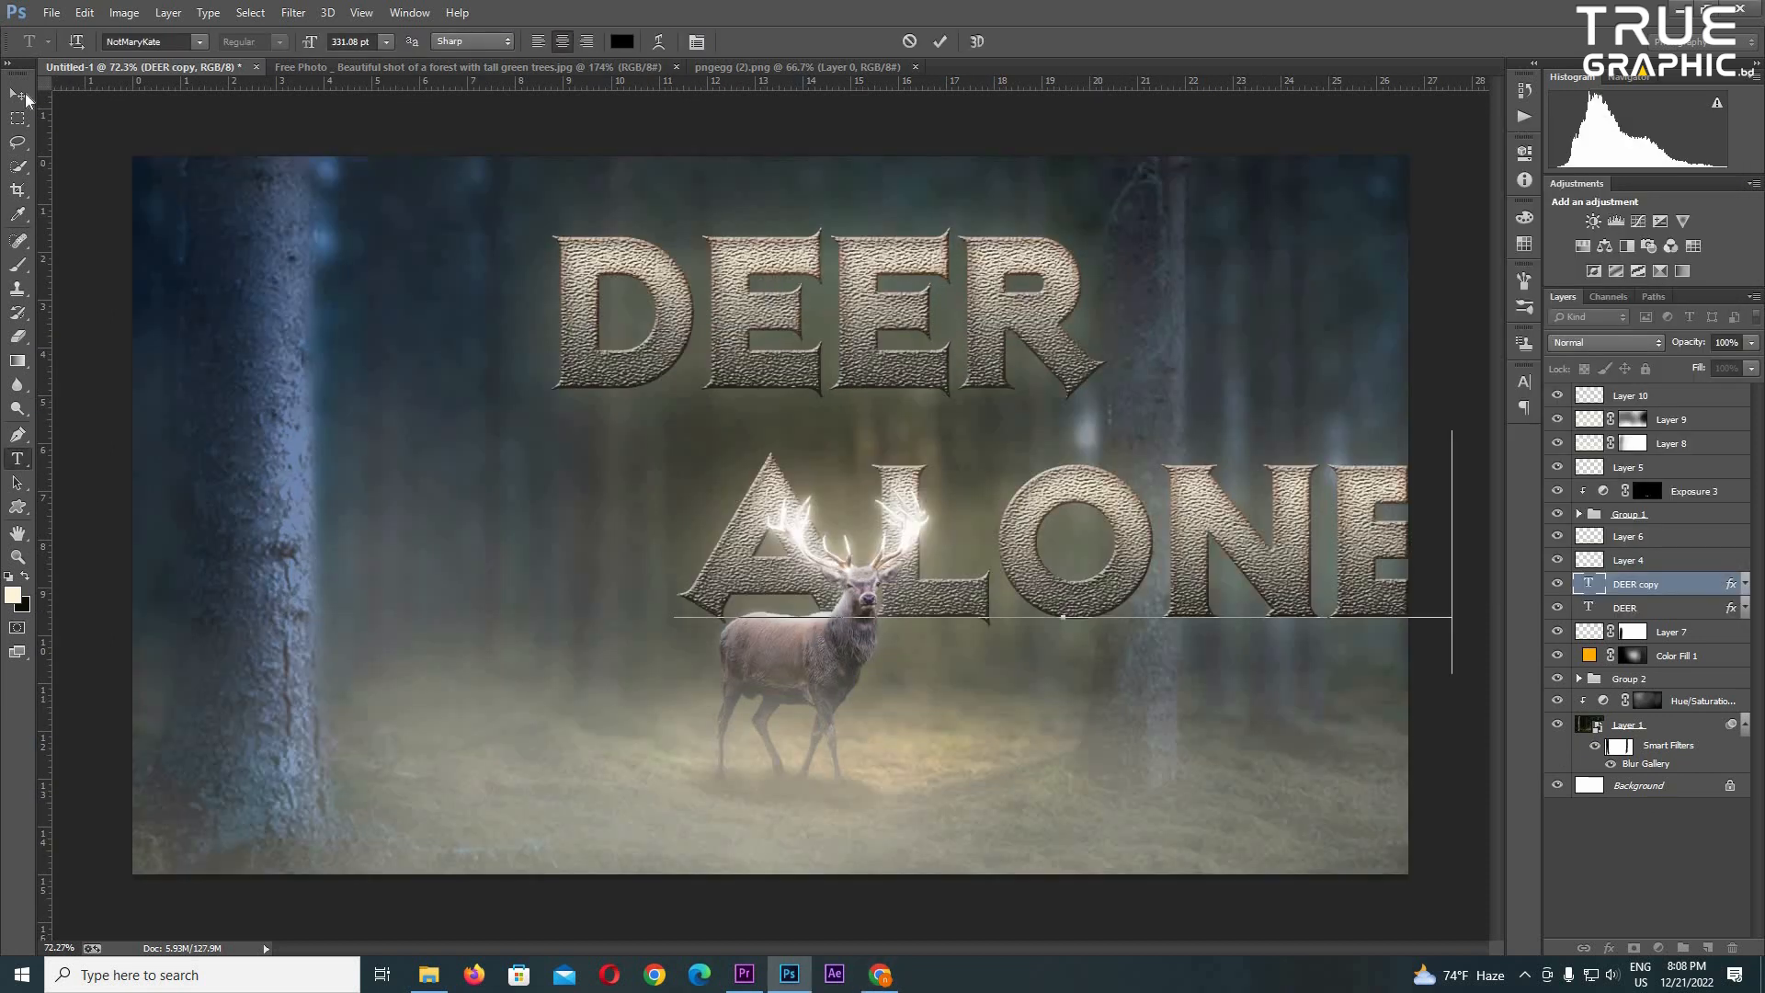
- Scale the ALONE text down and place it across the stem of the letter D in the DEER title
click(18, 95)
key(ctrl+t)
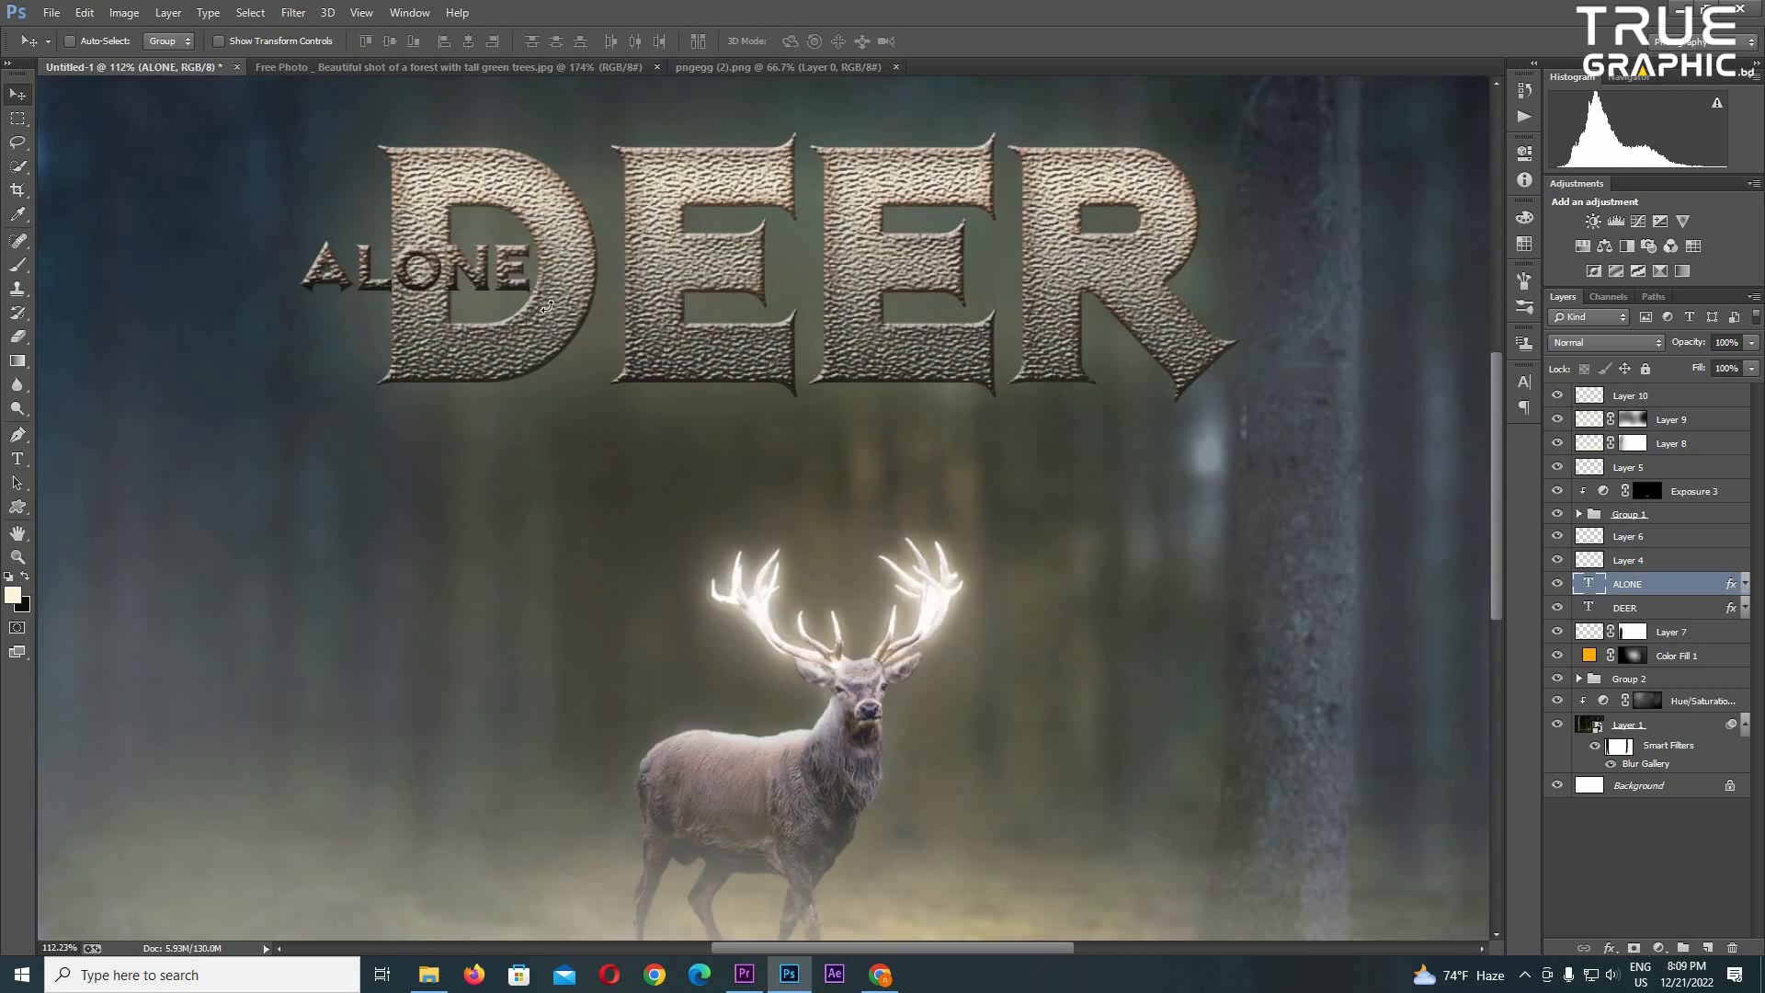
key(ctrl+t)
drag(535, 295, 518, 289)
key(Return)
- Add a layer mask to the DEER title and paint out the D's stem behind ALONE with a square black brush
click(1651, 607)
click(1634, 948)
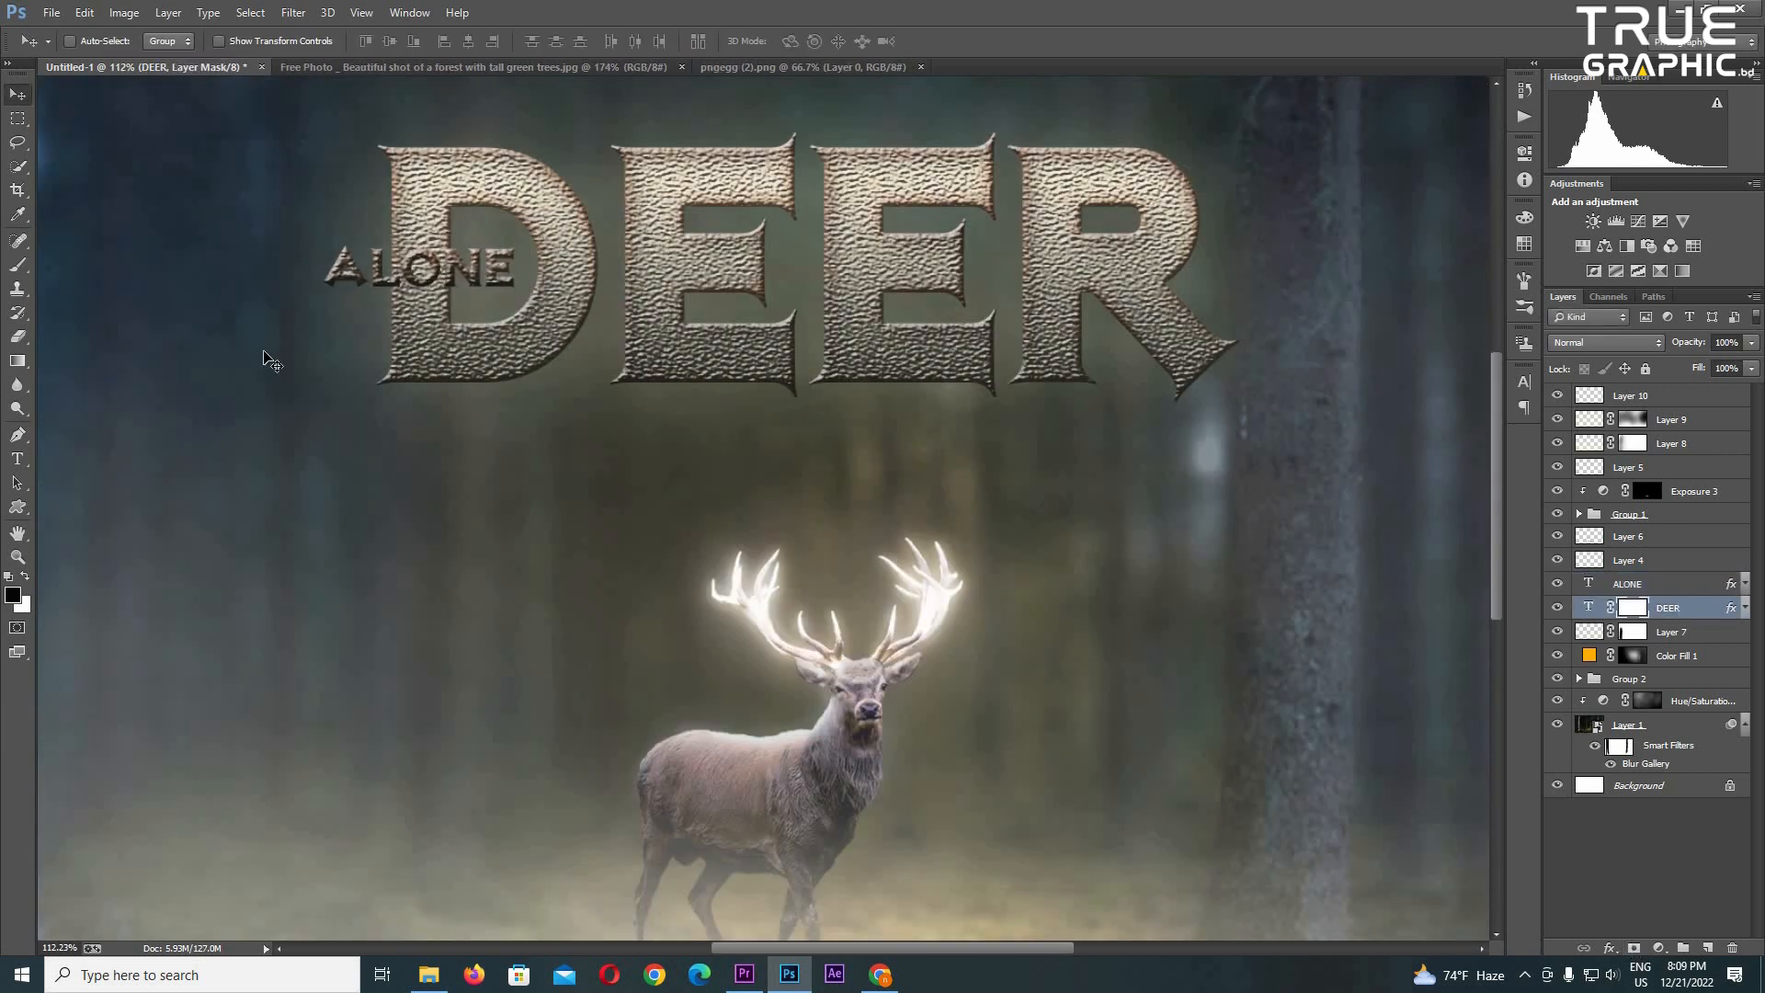
scroll(651, 404, up, 2)
click(17, 267)
right_click(897, 616)
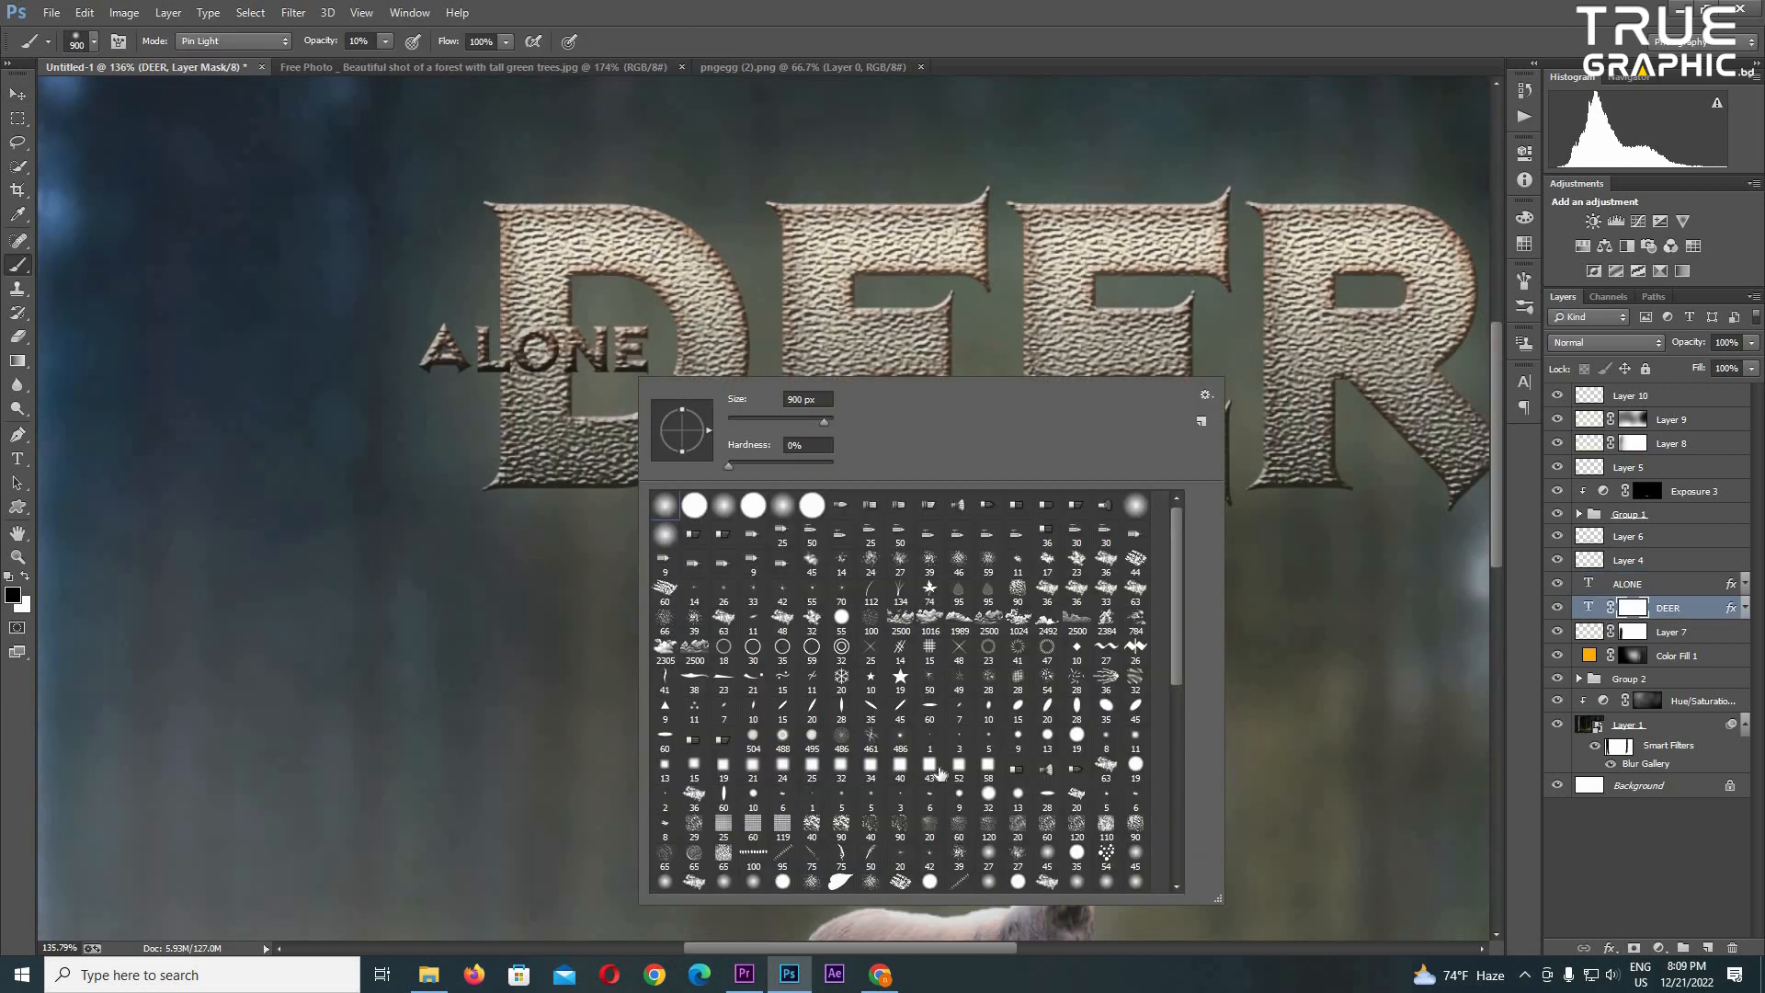
double_click(988, 765)
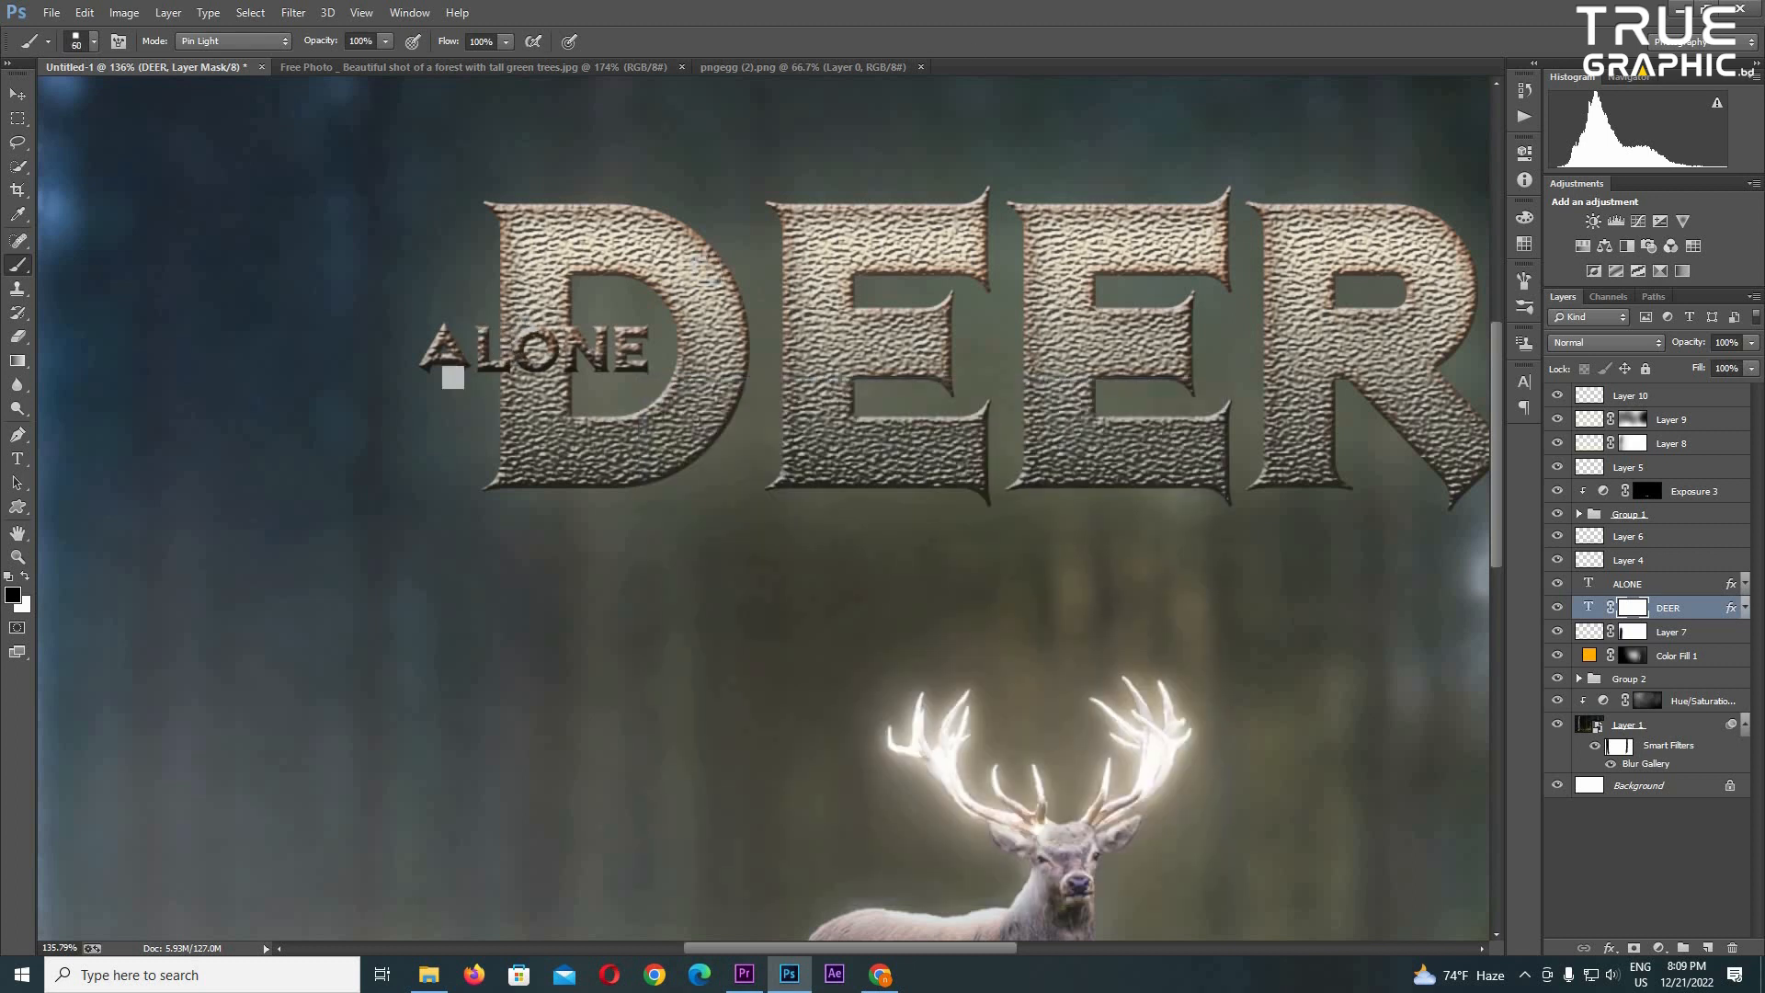
drag(514, 333, 553, 353)
scroll(643, 370, down, 8)
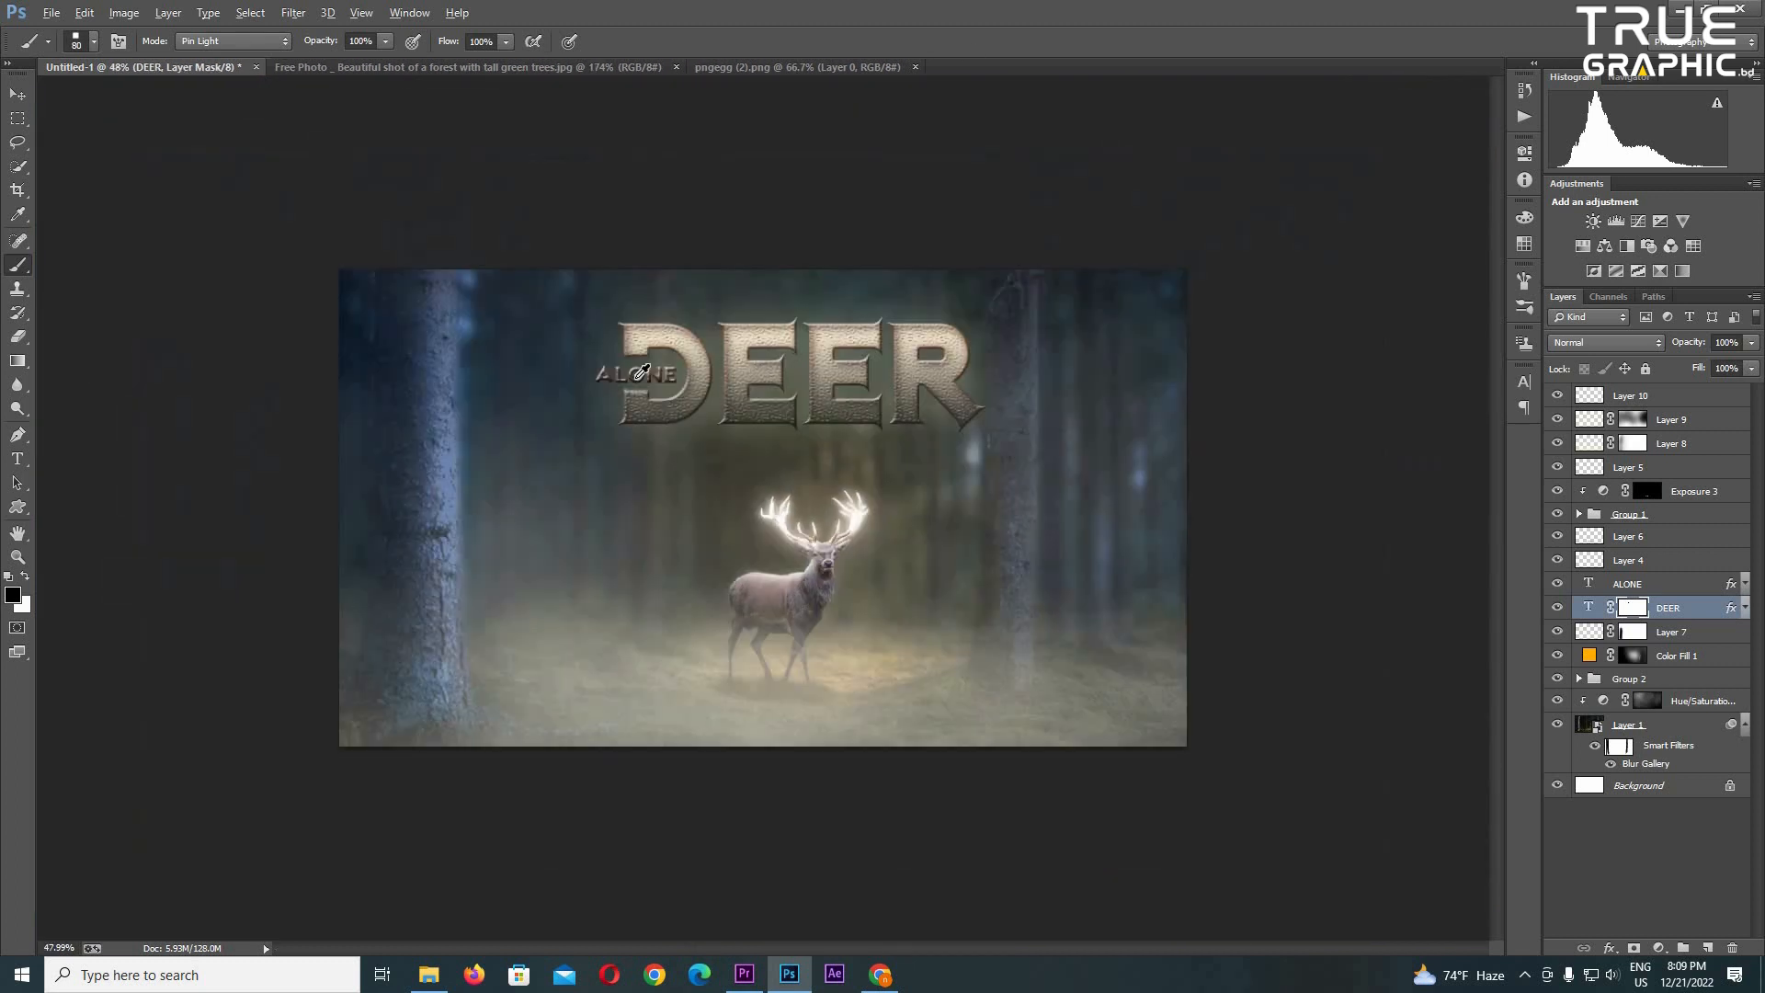
- Group the ALONE and DEER text layers and rename the group as Name
key(v)
ctrl+click(1662, 584)
key(ctrl+g)
double_click(1636, 583)
text(text)
key(Return)
- Change the light end of the DEER title's Gradient Overlay to bright green and open its Outer Glow settings
click(1579, 584)
double_click(1686, 608)
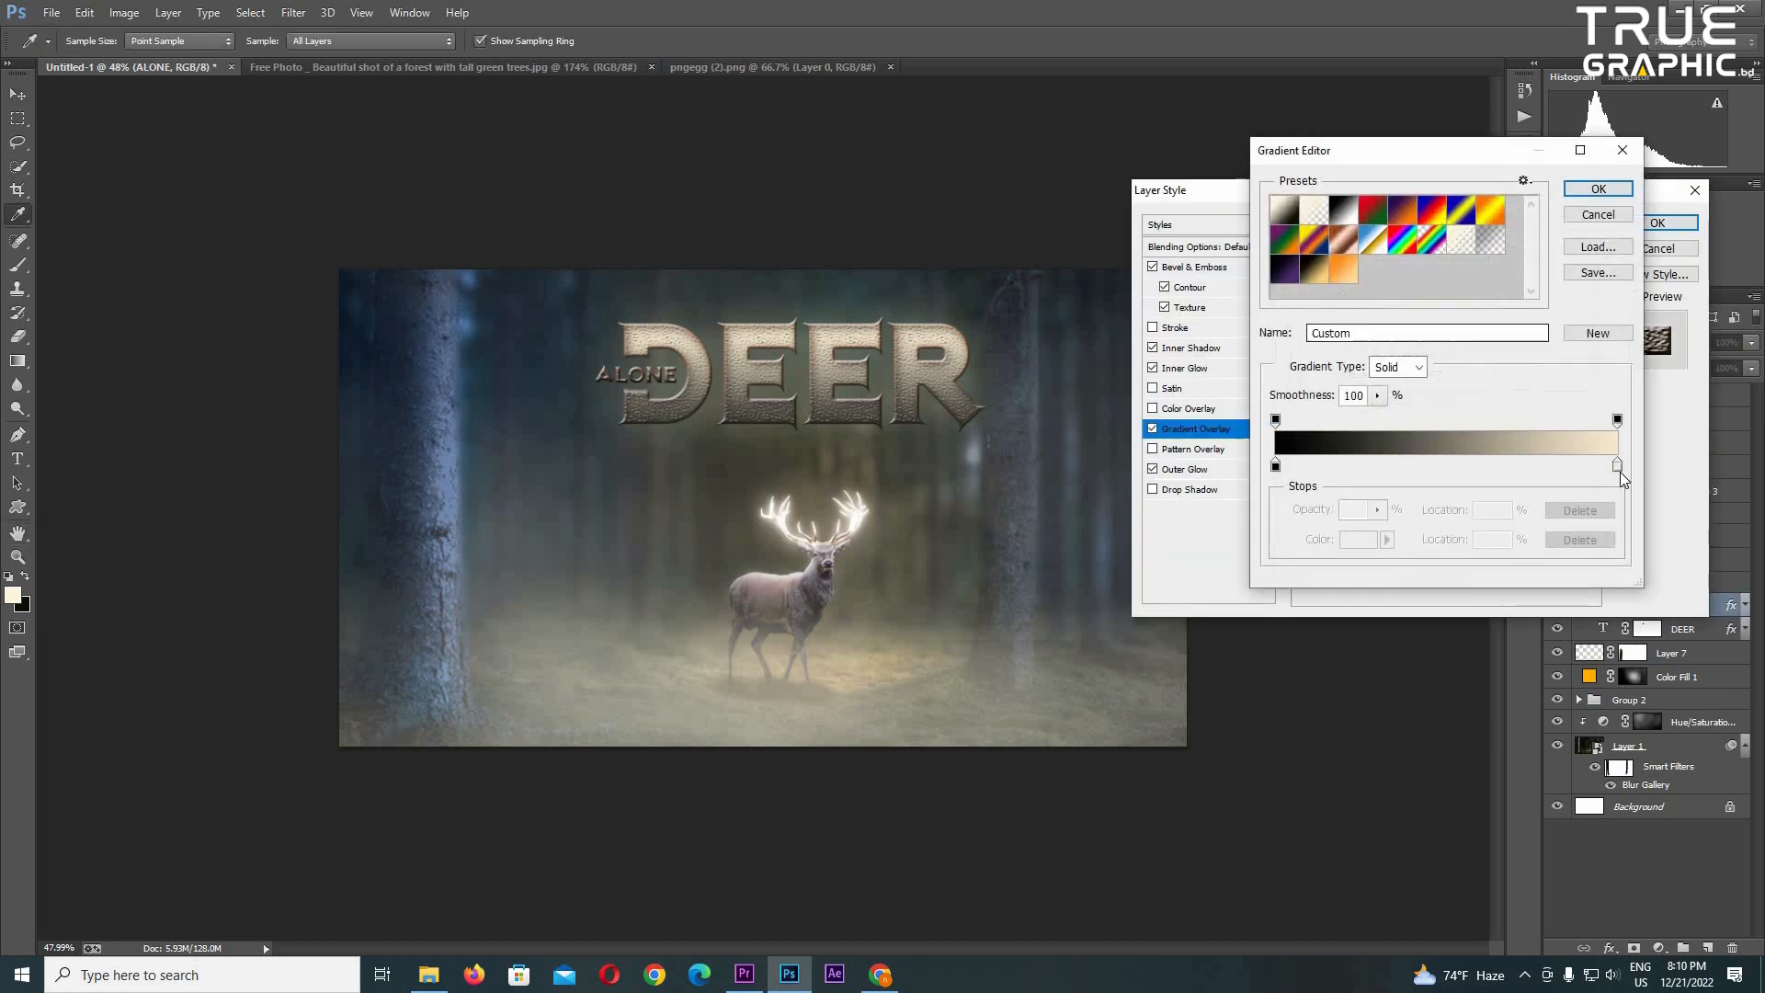
double_click(1620, 472)
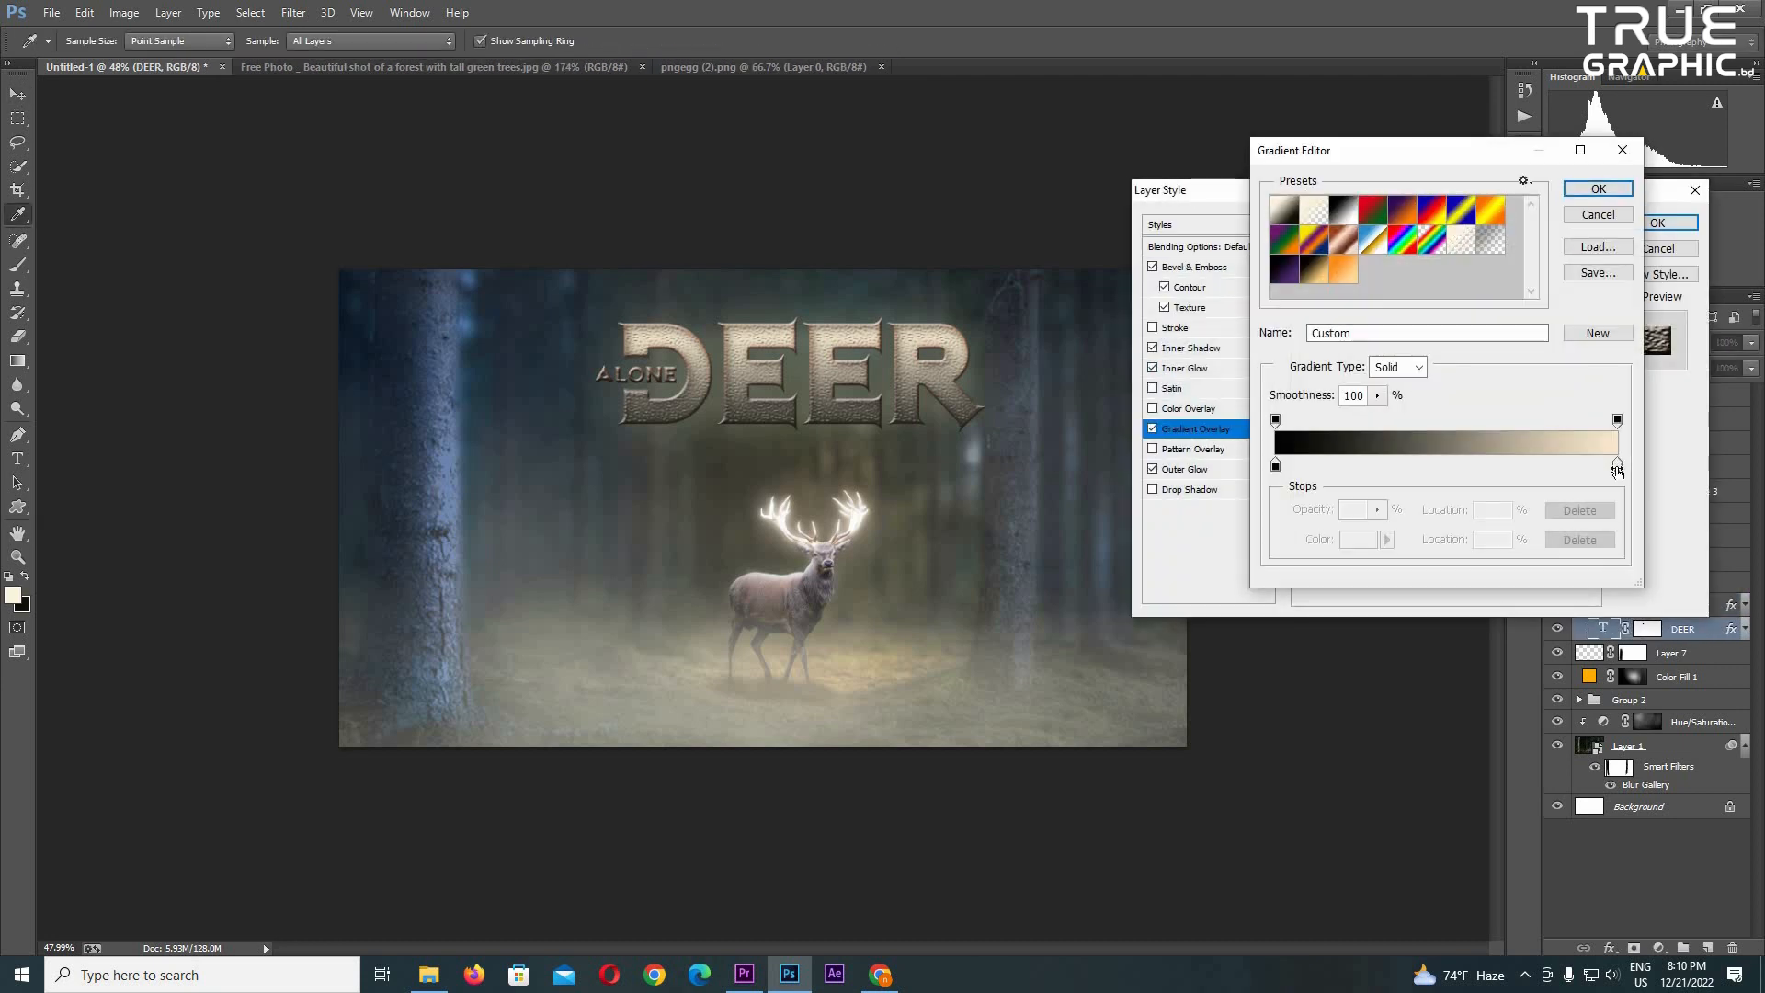
double_click(1617, 470)
click(1434, 384)
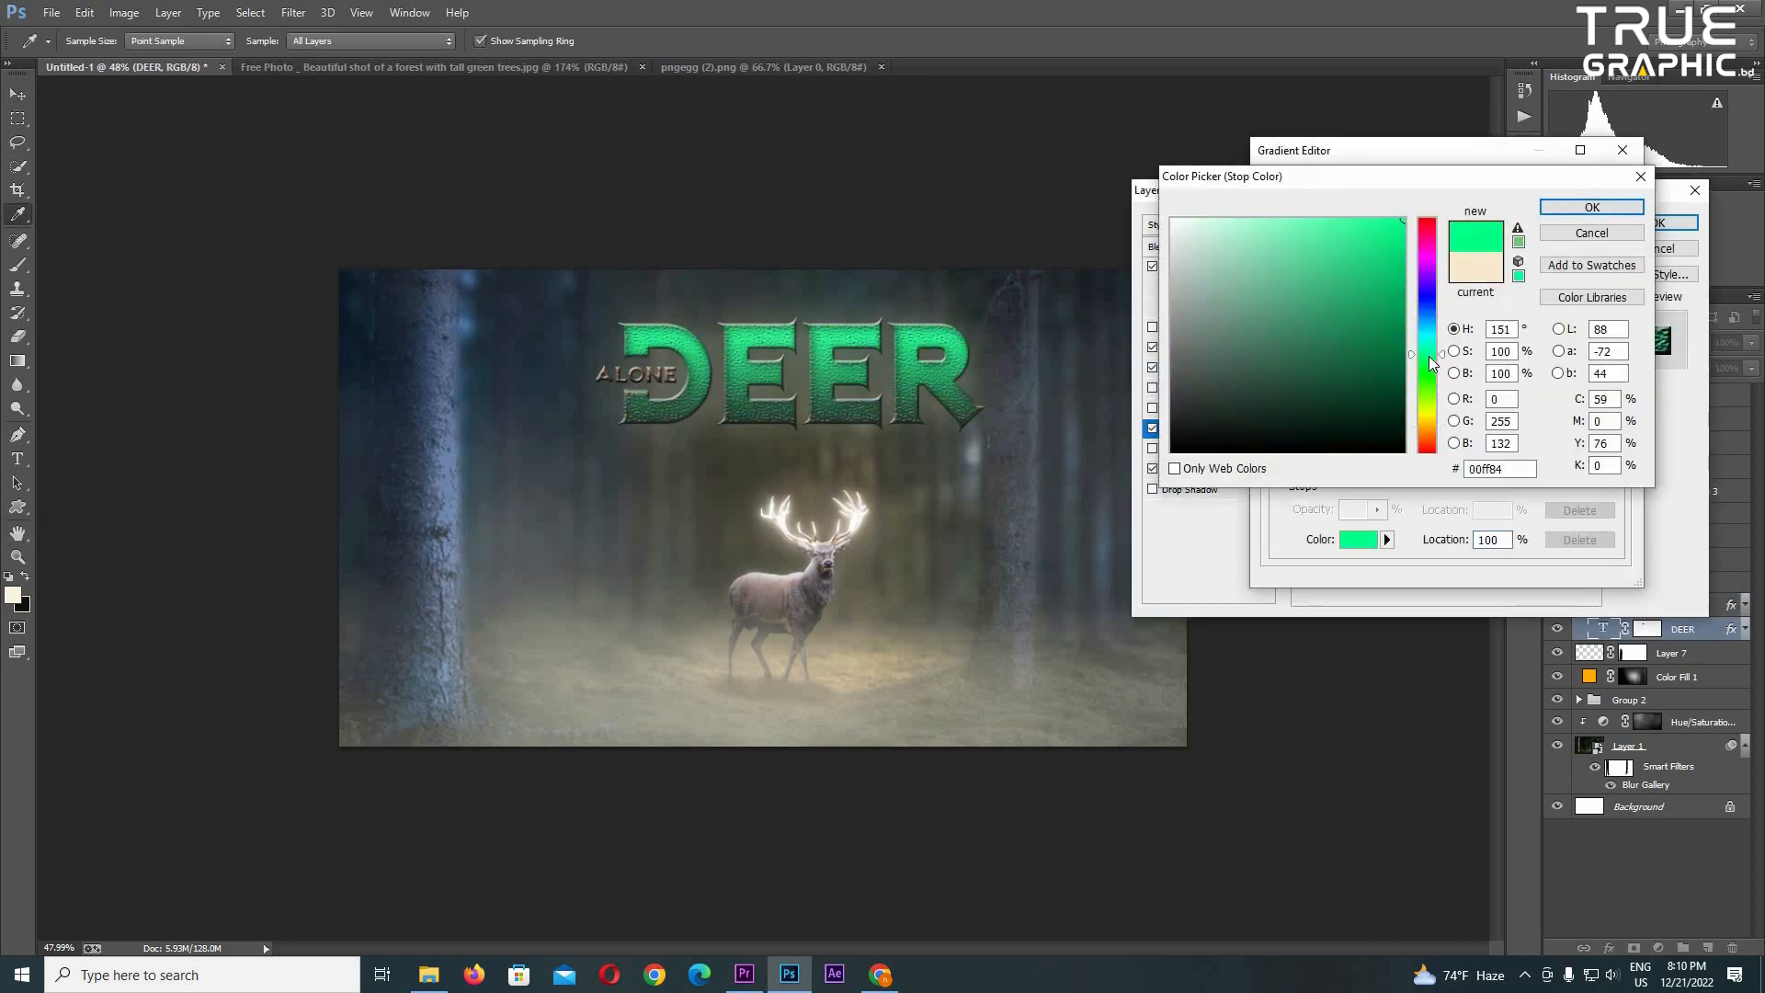
key(Return)
key(Return)
key(Return)
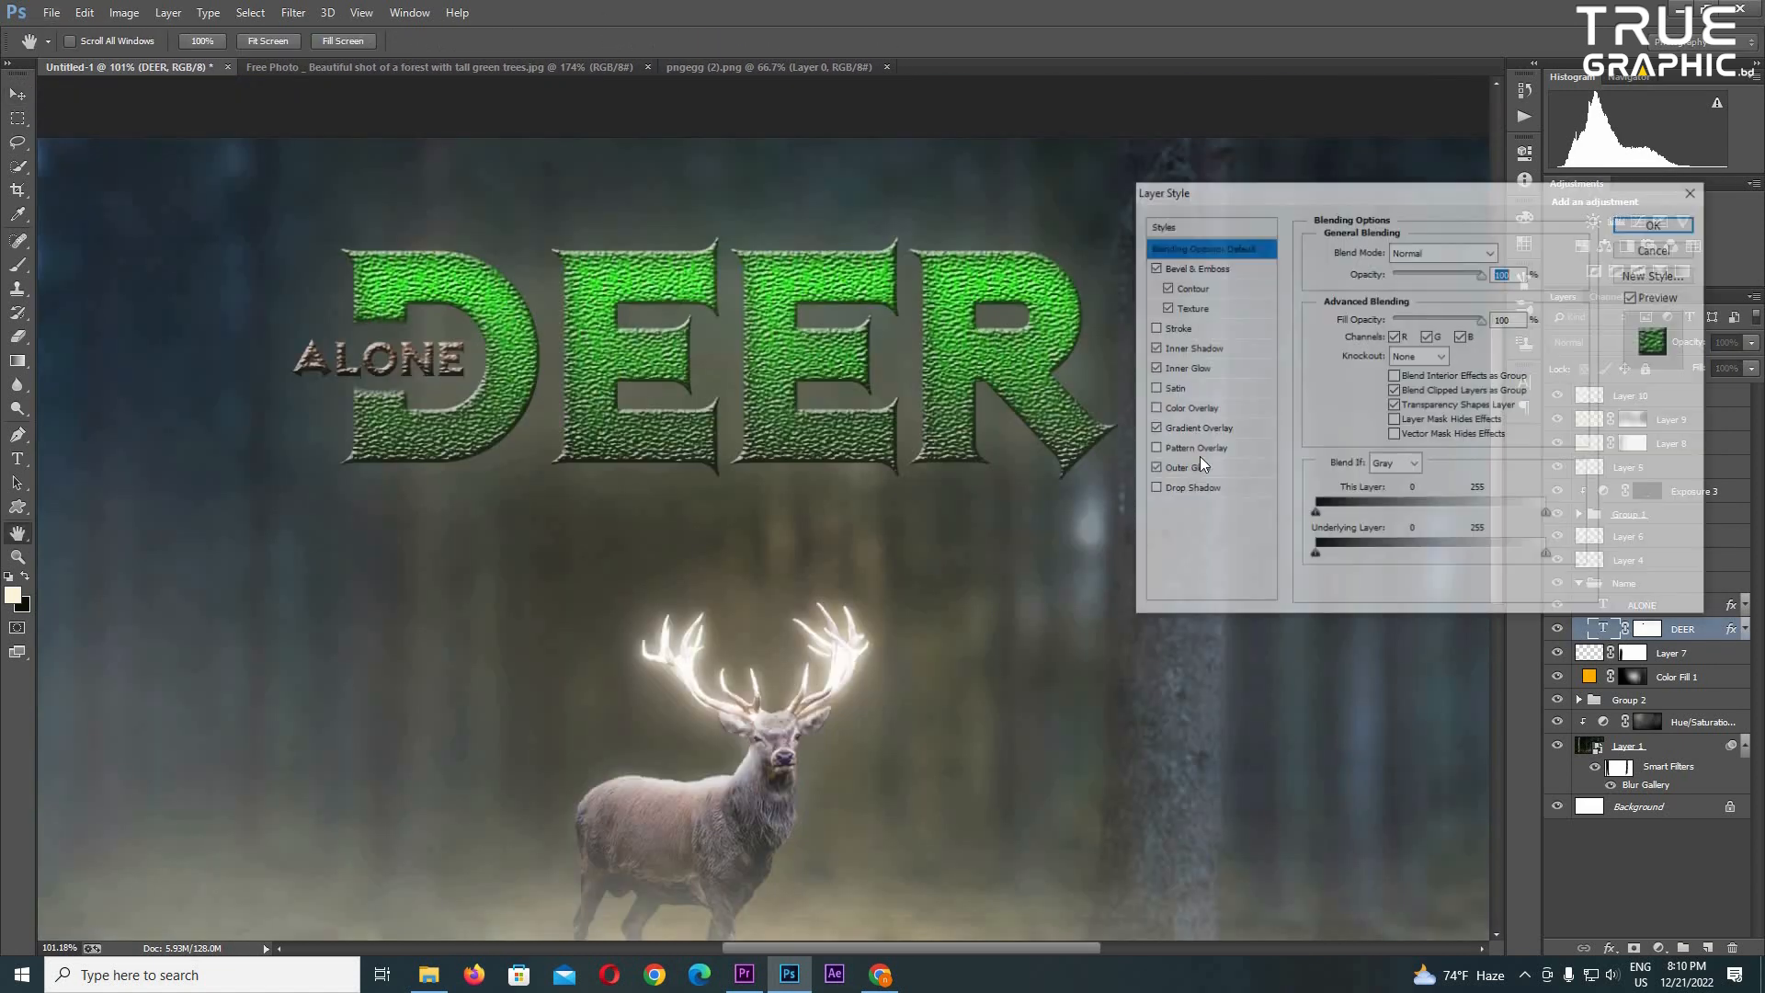
click(1195, 468)
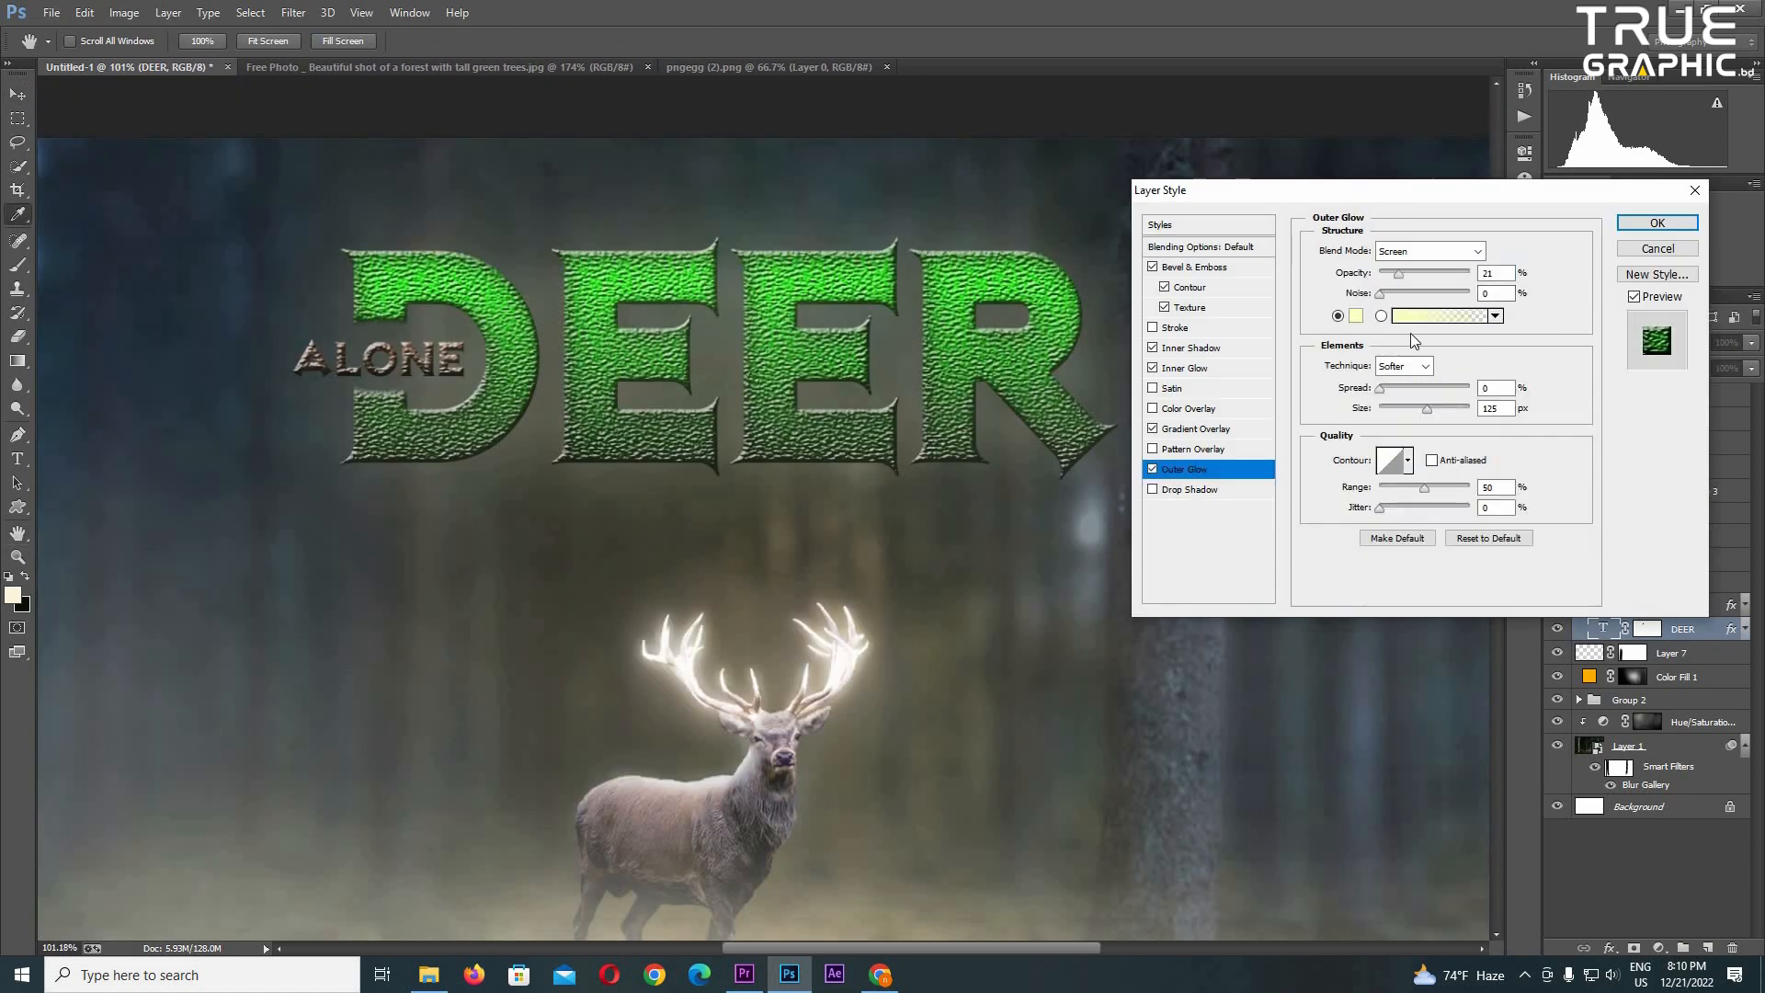
click(1321, 305)
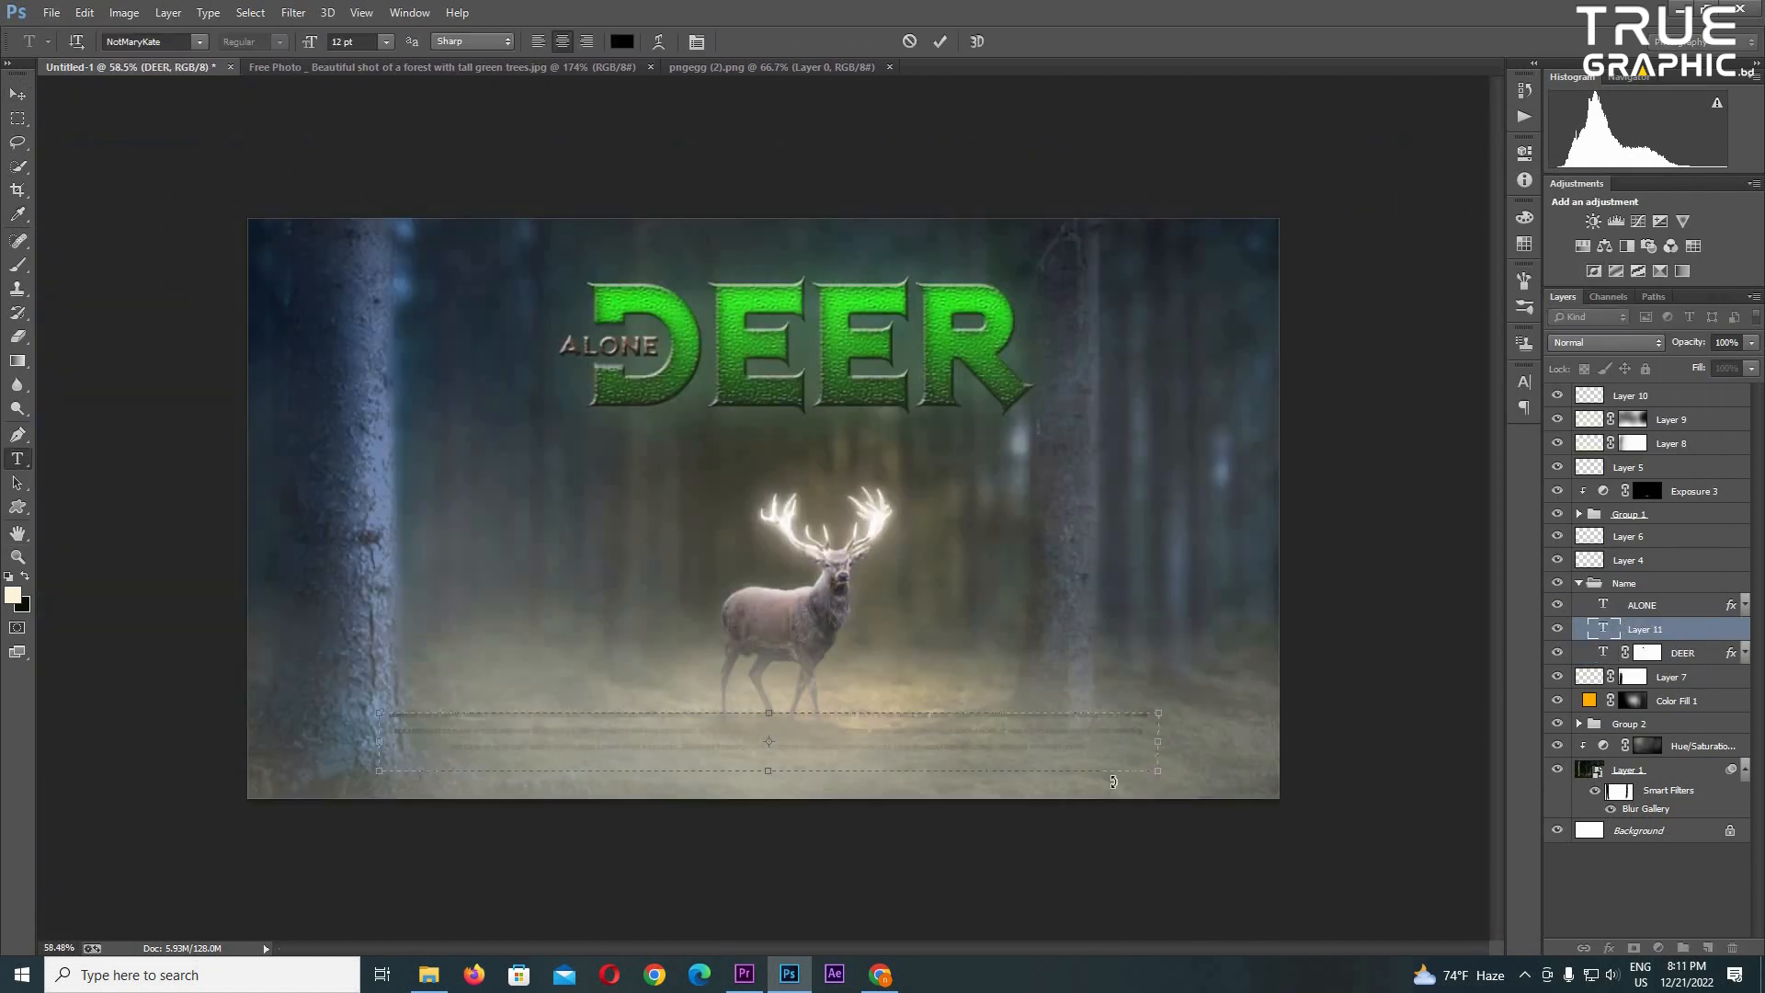
- Move the Lorem Ipsum paragraph's layer to the top of the layer stack and position the text beneath the deer
click(17, 94)
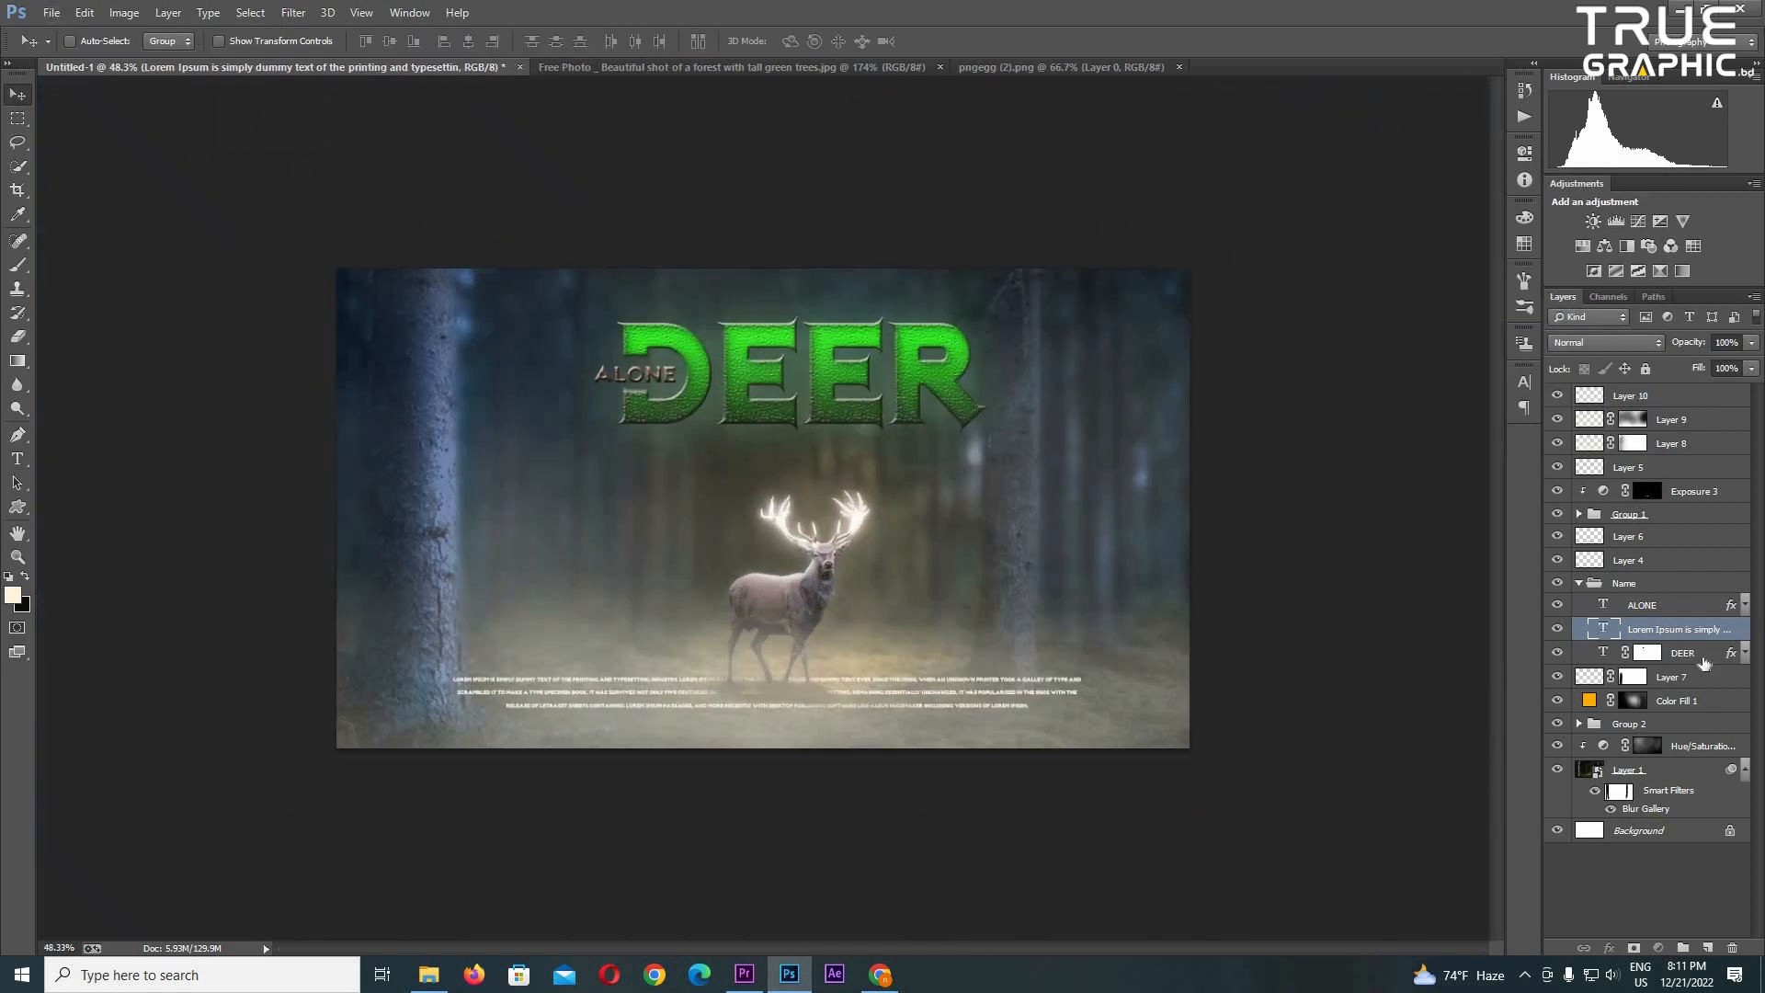
drag(1699, 632, 1692, 390)
scroll(1060, 738, up, 2)
scroll(1011, 740, down, 1)
drag(895, 761, 906, 705)
scroll(895, 777, up, 1)
scroll(898, 749, down, 1)
scroll(894, 740, down, 3)
scroll(782, 717, up, 11)
scroll(699, 796, down, 4)
- Apply Small Caps to the whole Lorem Ipsum paragraph
key(t)
click(709, 789)
key(ctrl+a)
click(1524, 382)
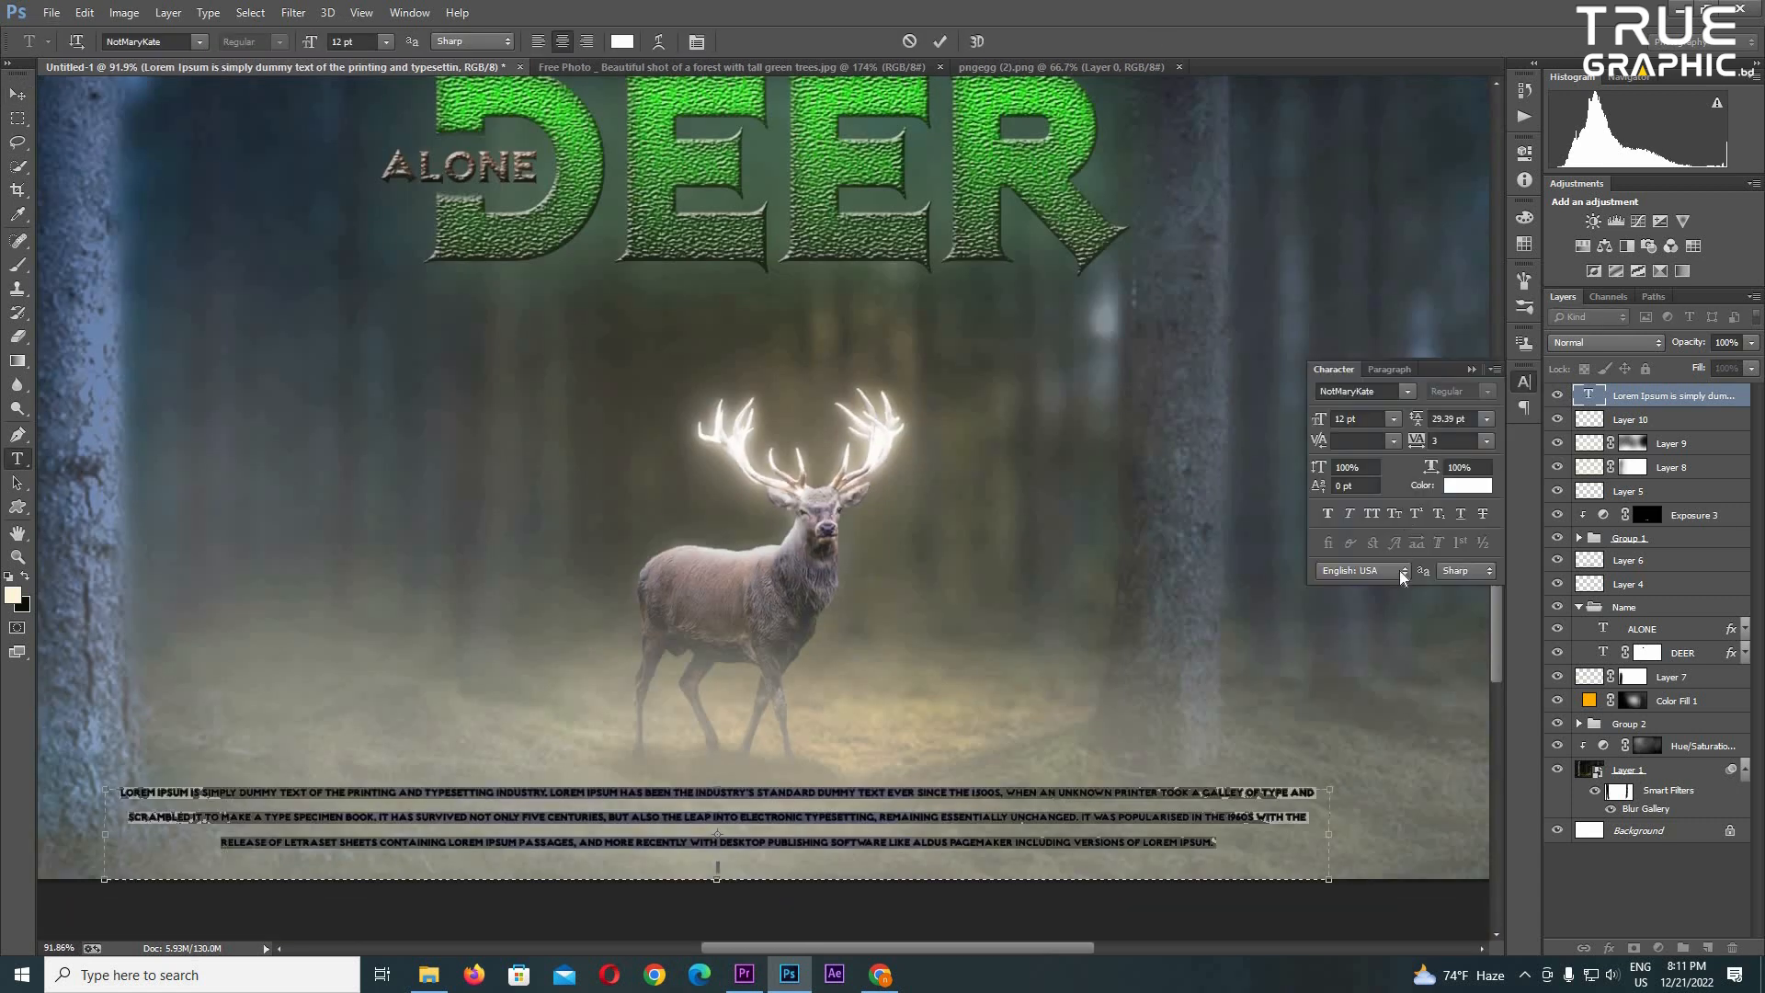
click(1396, 513)
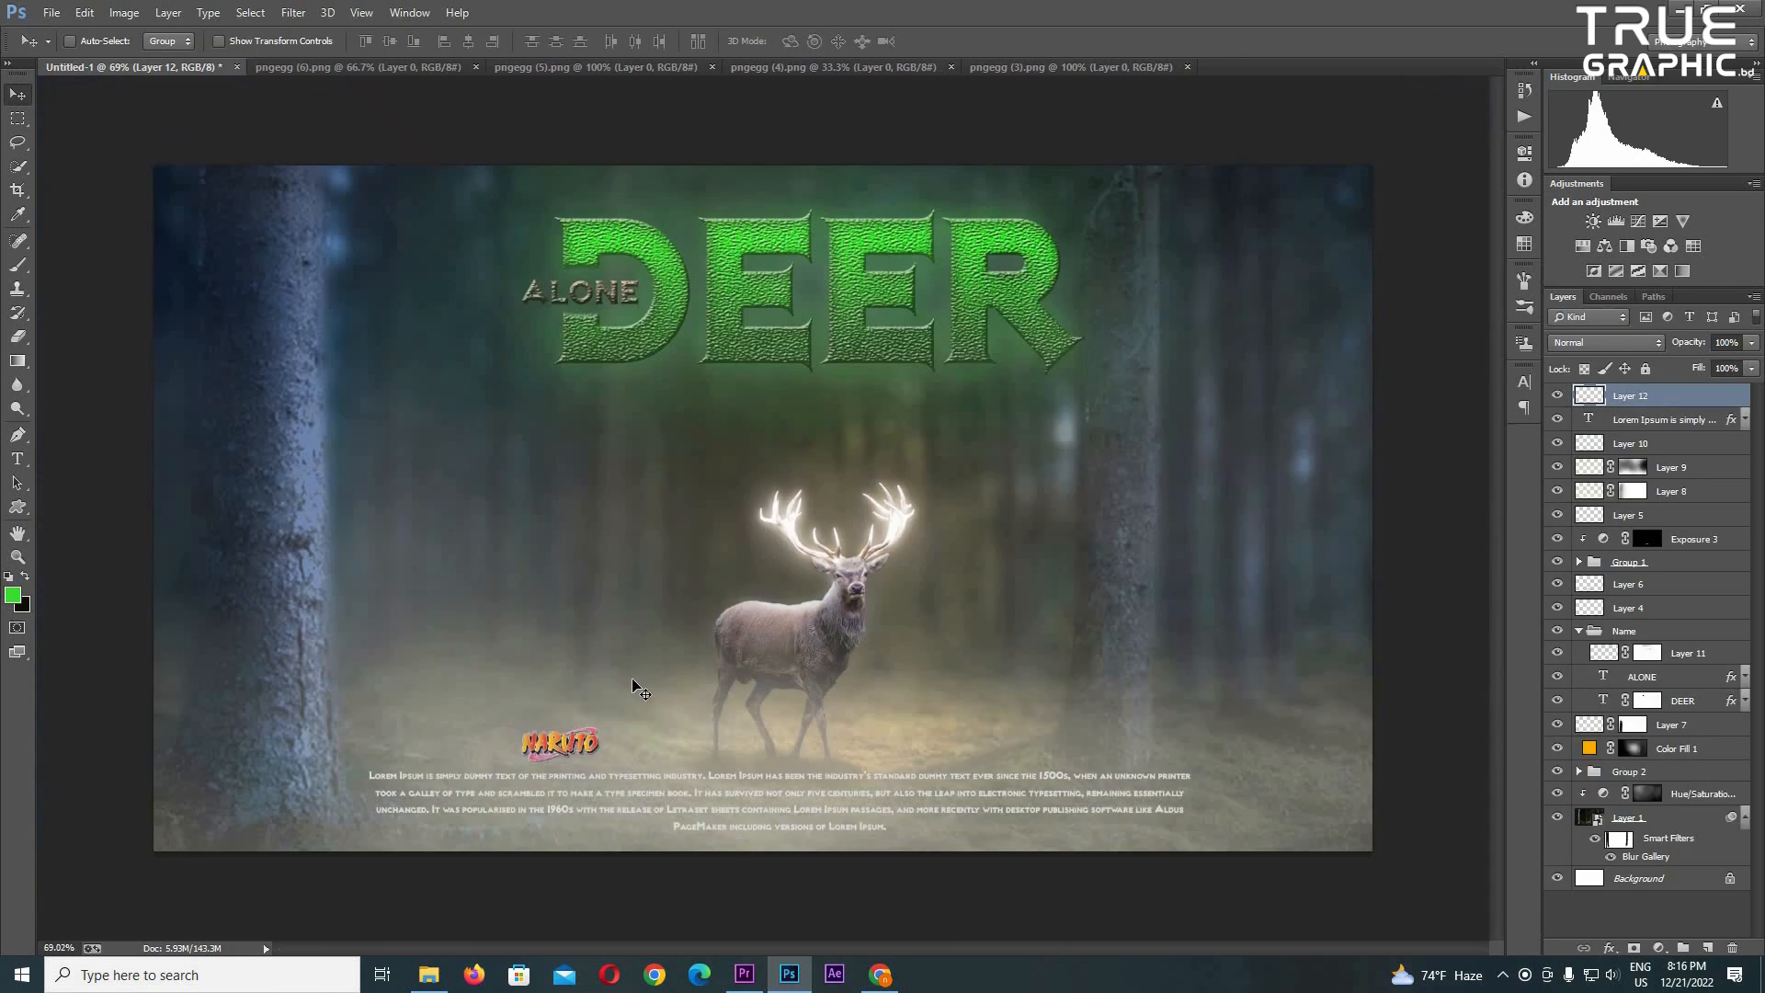
- Open another logo image for the row of channel logos beneath the paragraph
key(ctrl+o)
double_click(512, 307)
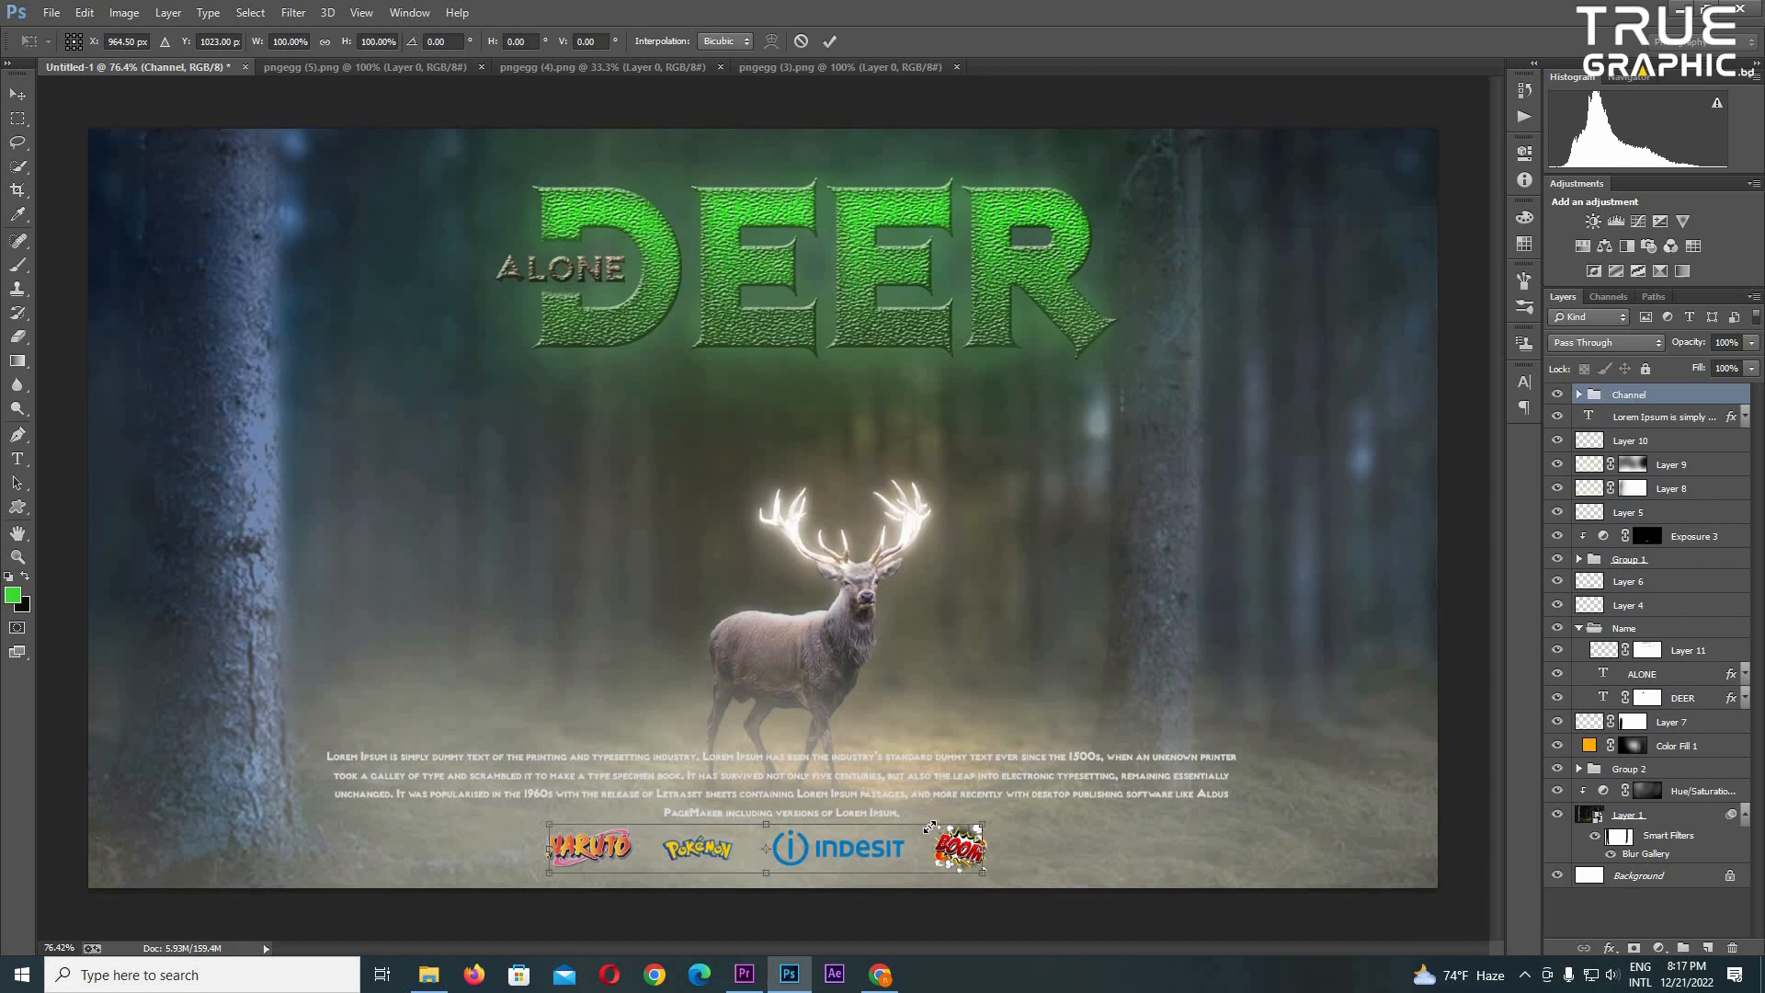
scroll(954, 817, up, 3)
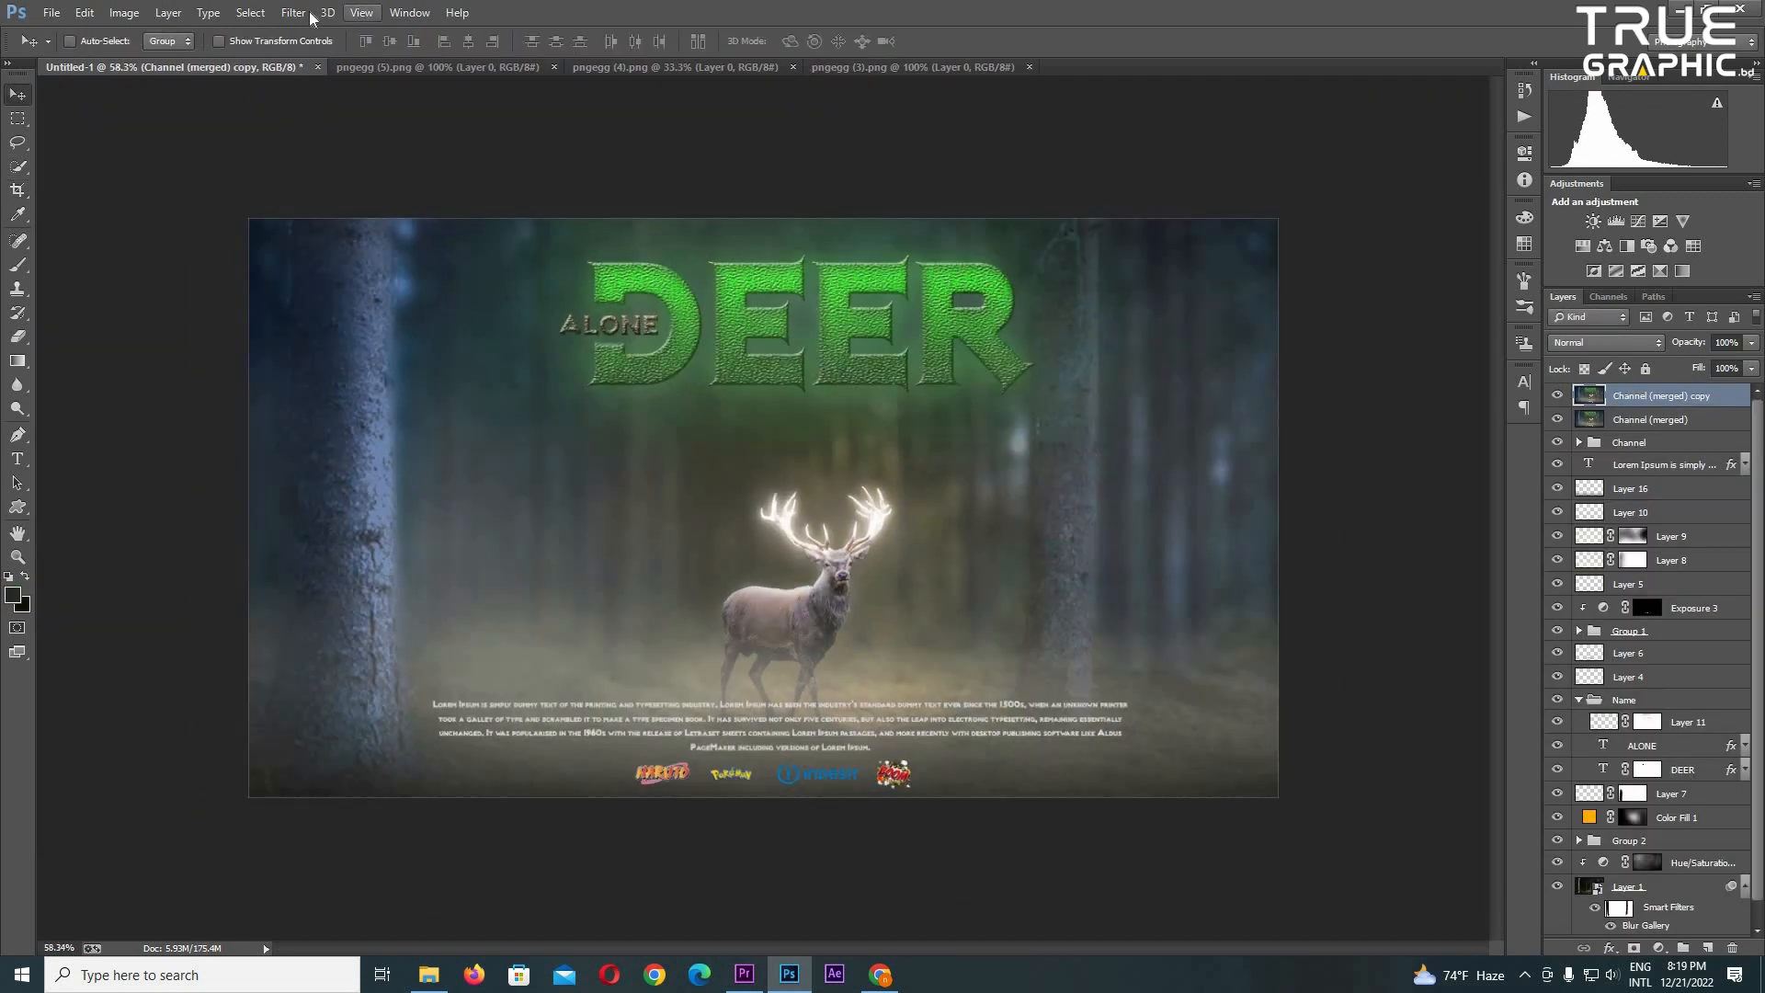
- Apply HDR Efex Pro 2 with the Graduated 1 preset to the copy of the merged layer
click(305, 13)
mouse_move(414, 406)
click(735, 413)
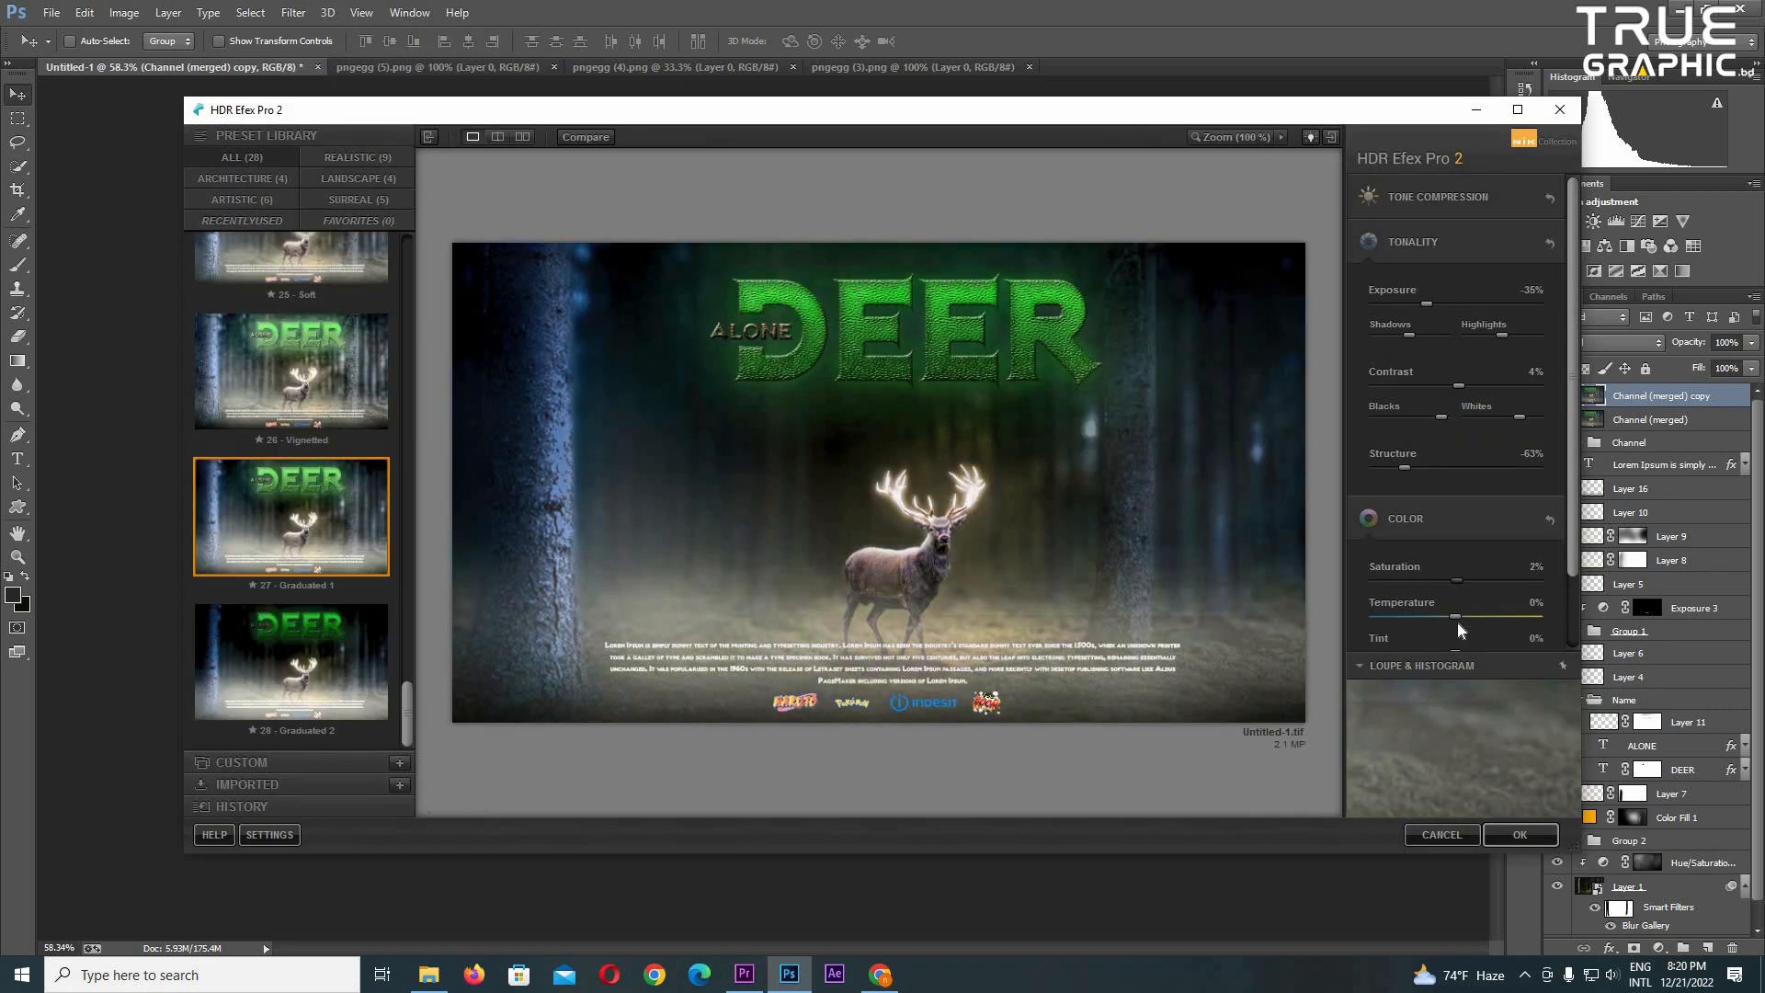
click(1520, 835)
scroll(893, 626, up, 3)
scroll(895, 626, up, 1)
scroll(904, 548, down, 4)
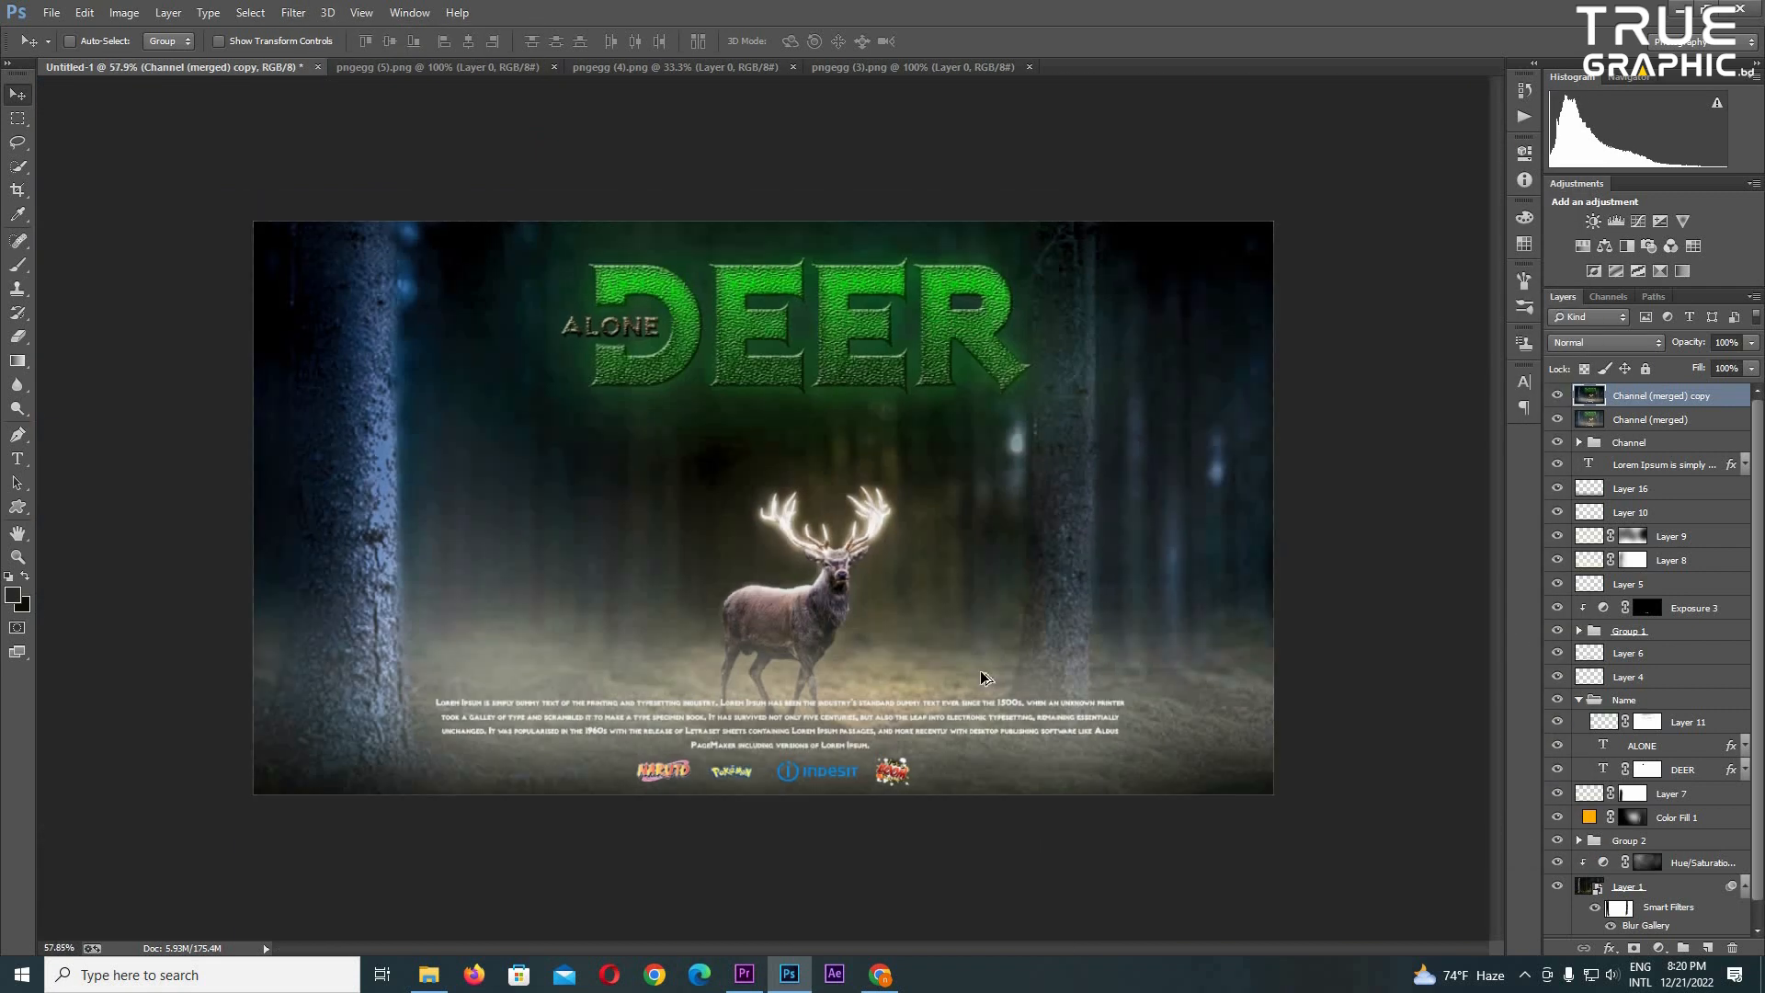
- Duplicate the filtered layer and add a Hue/Saturation adjustment above it with Saturation at +44
scroll(1367, 552, up, 2)
key(ctrl+j)
click(1582, 246)
drag(1399, 304, 1436, 316)
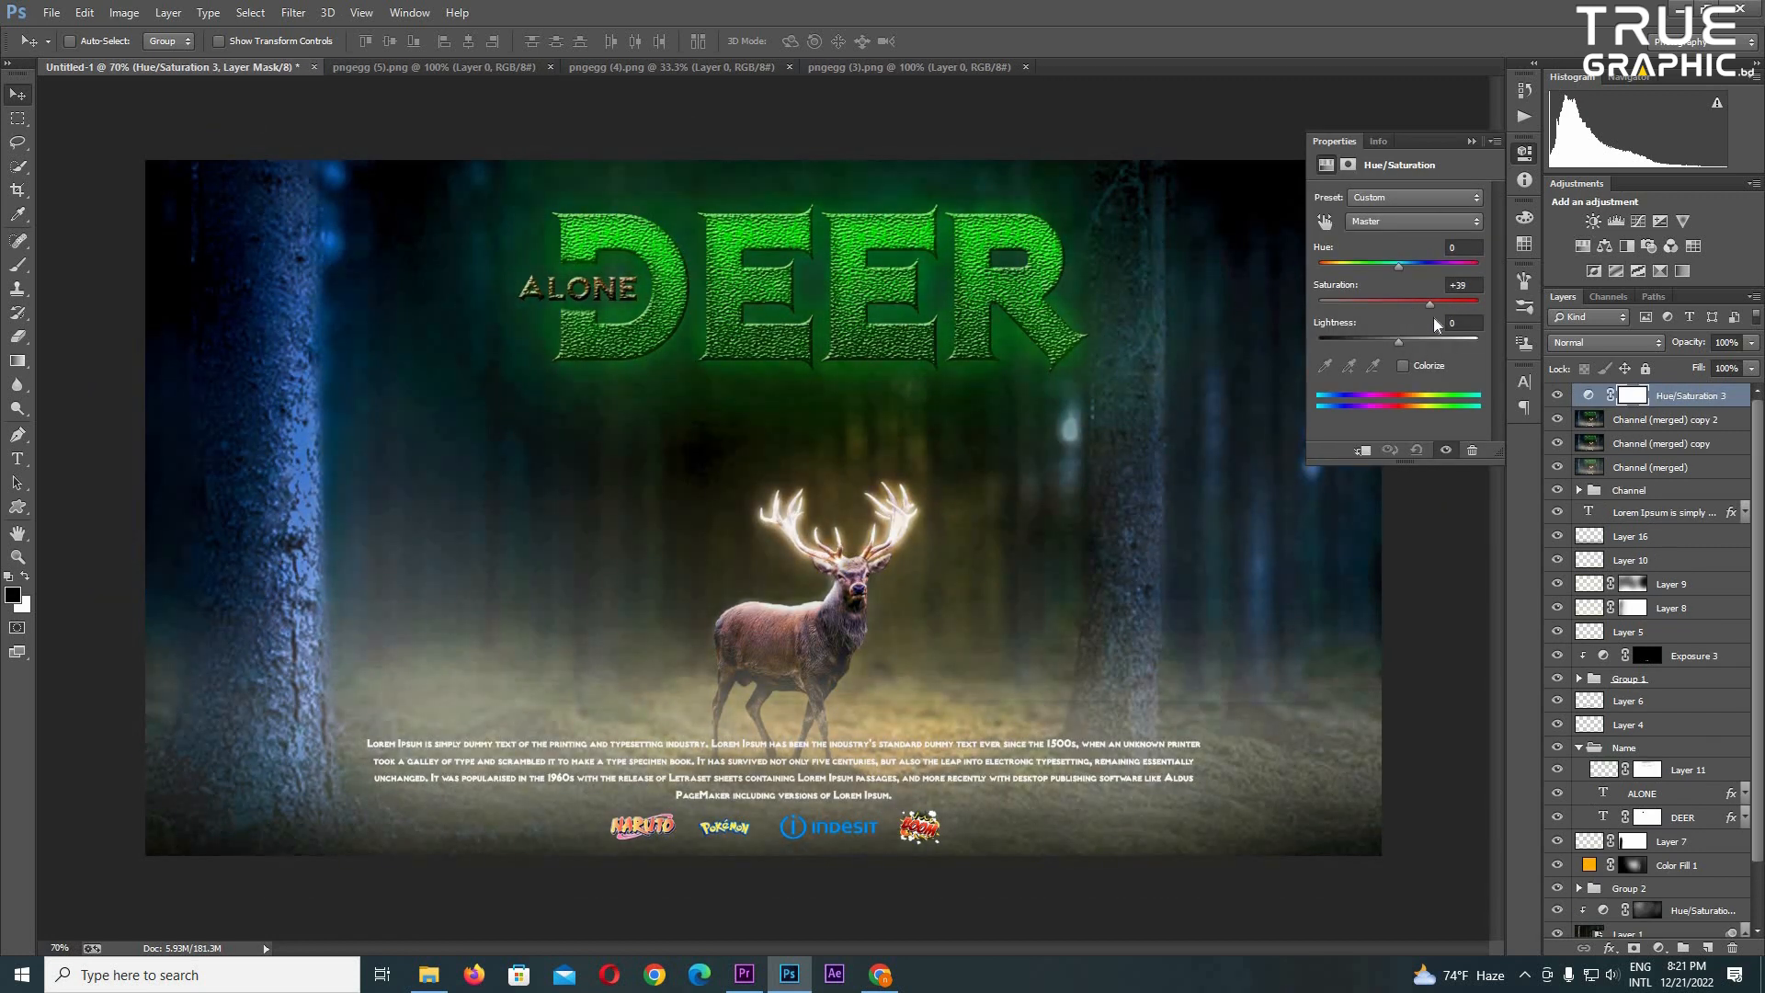
scroll(1678, 425, down, 5)
- Invert the Hue/Saturation mask to black and set up a white brush at 70% opacity for painting over the title
key(ctrl+i)
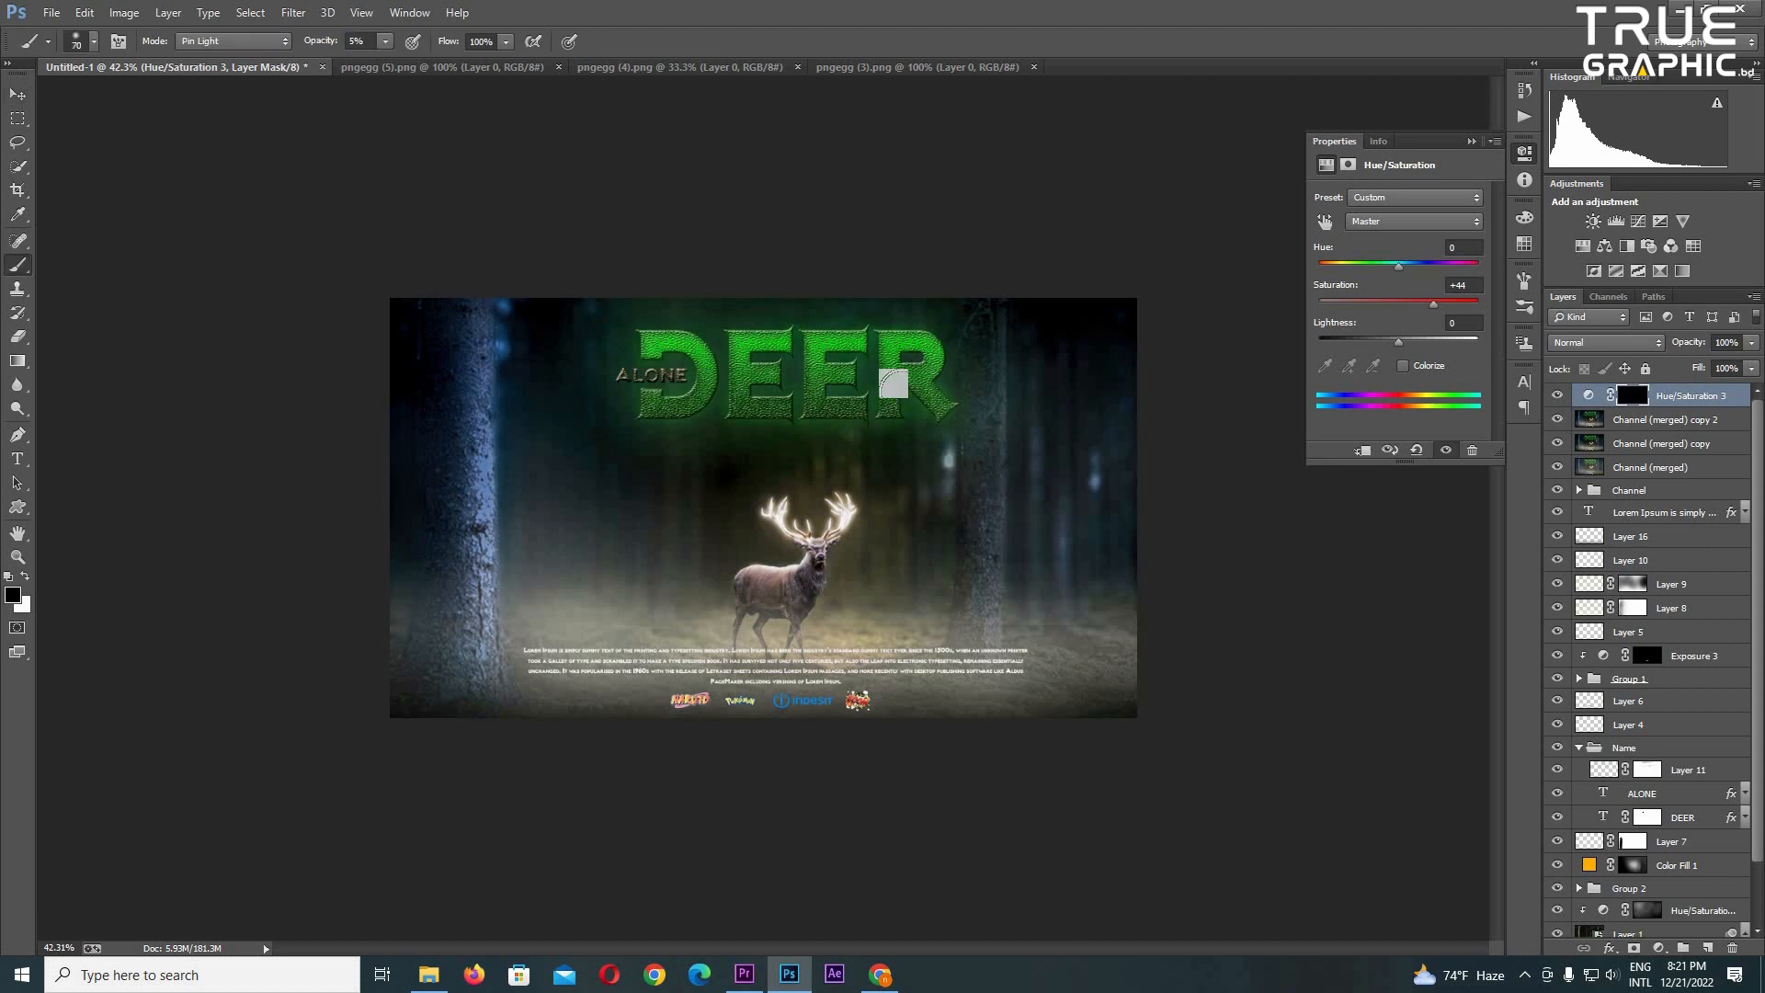
scroll(924, 386, up, 5)
key(bracketright)
key(x)
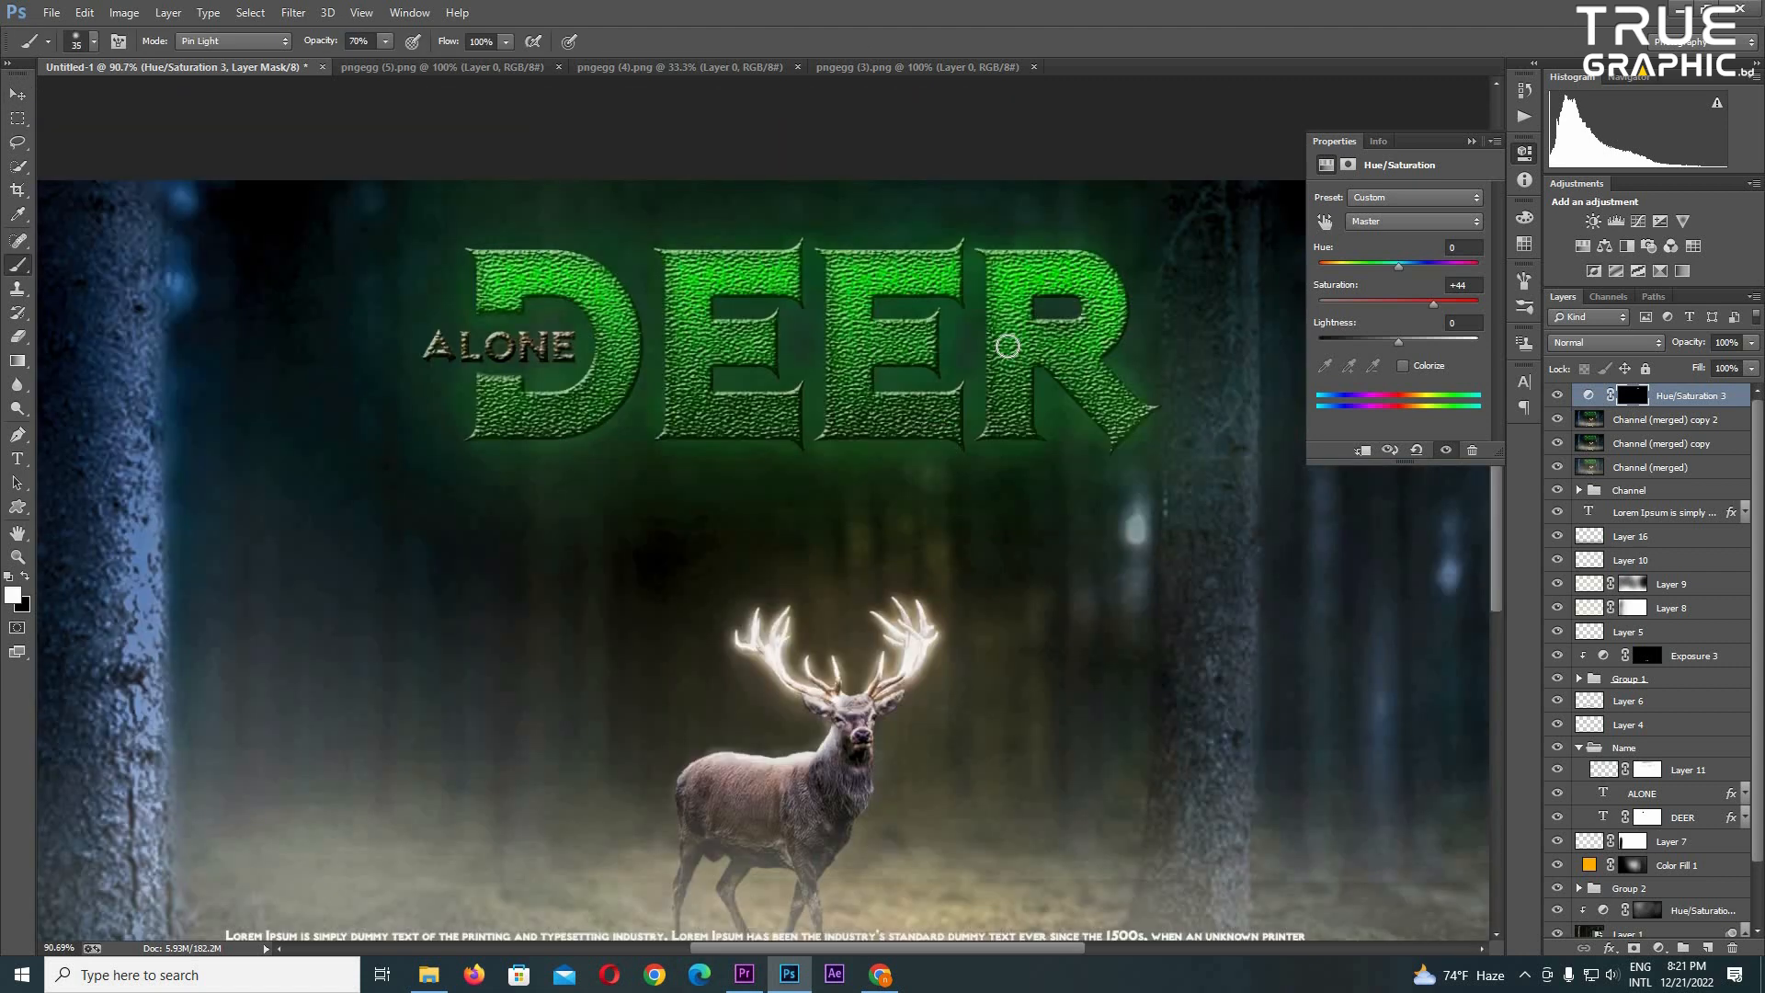